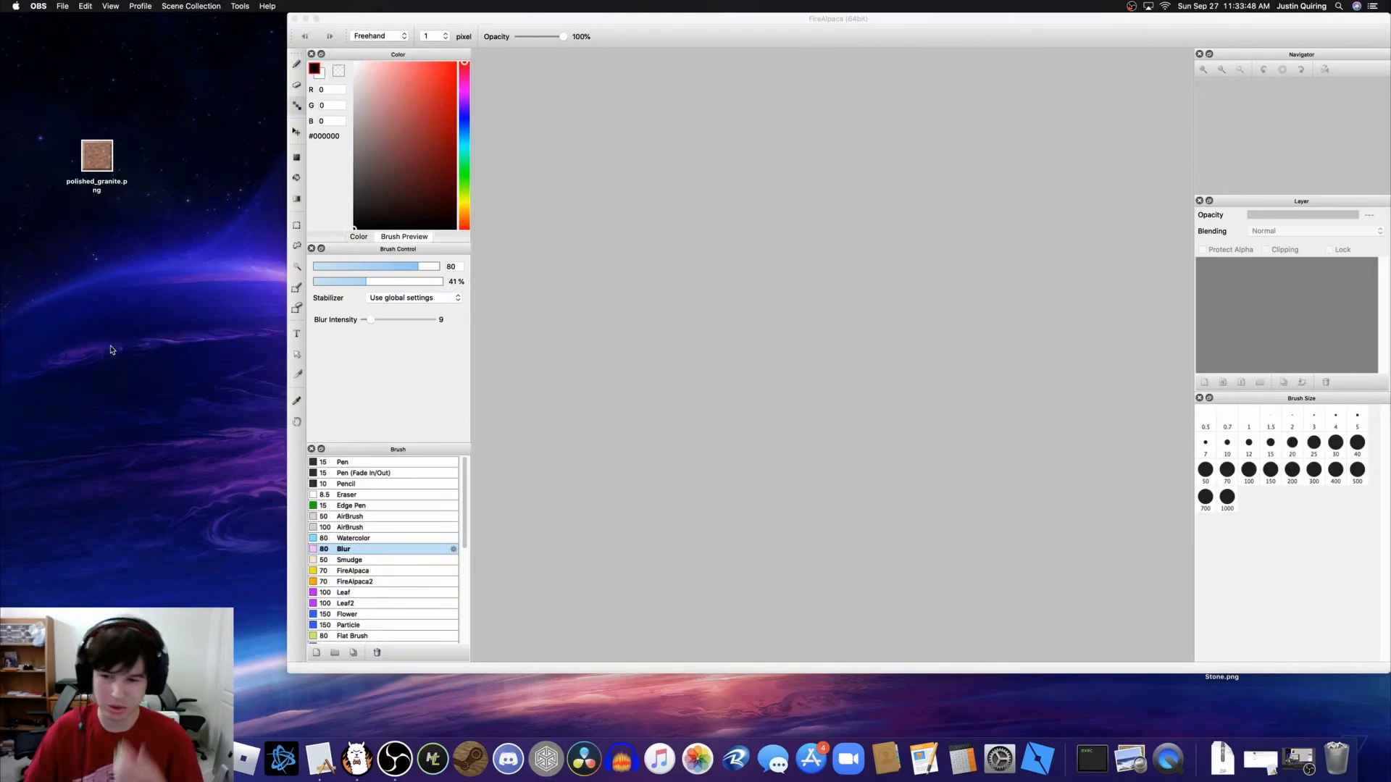
drag(44, 234, 155, 101)
click(5, 158)
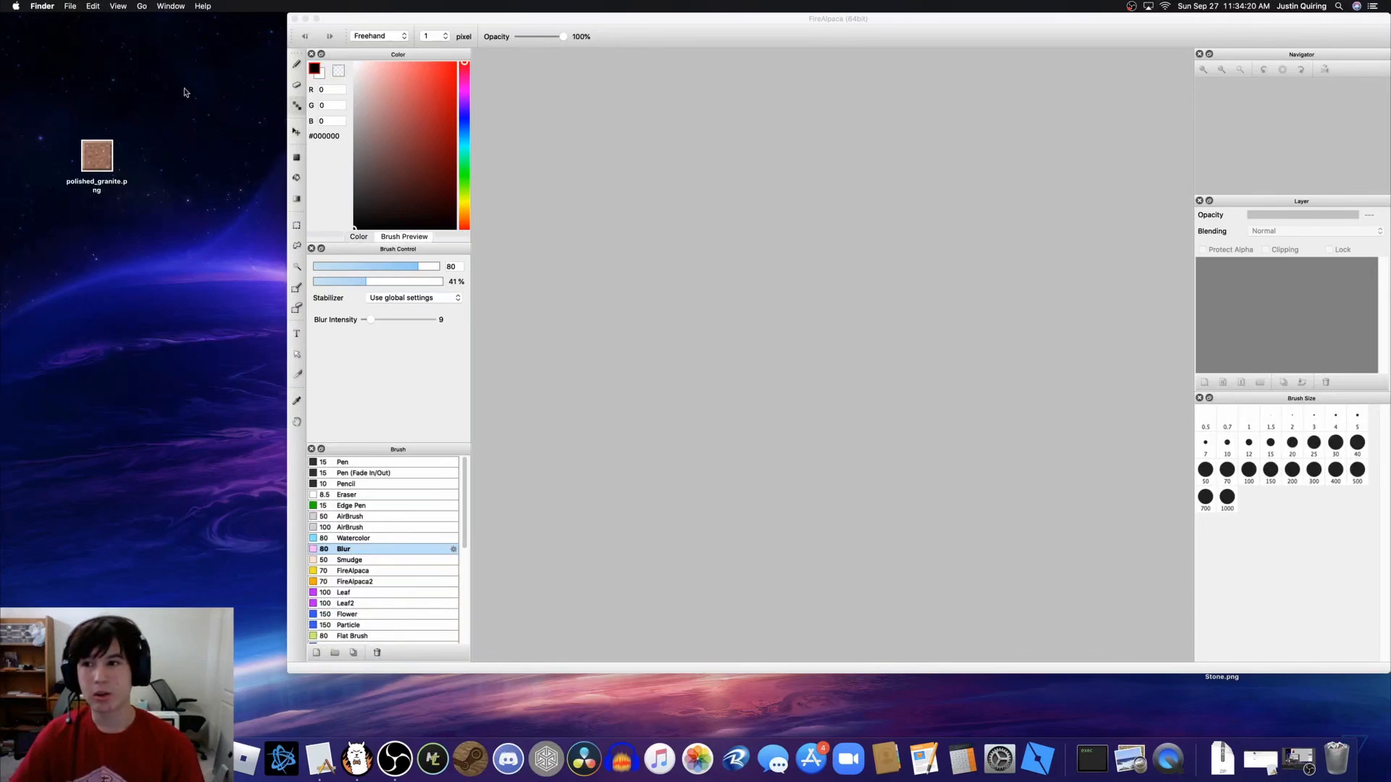
drag(184, 92, 51, 246)
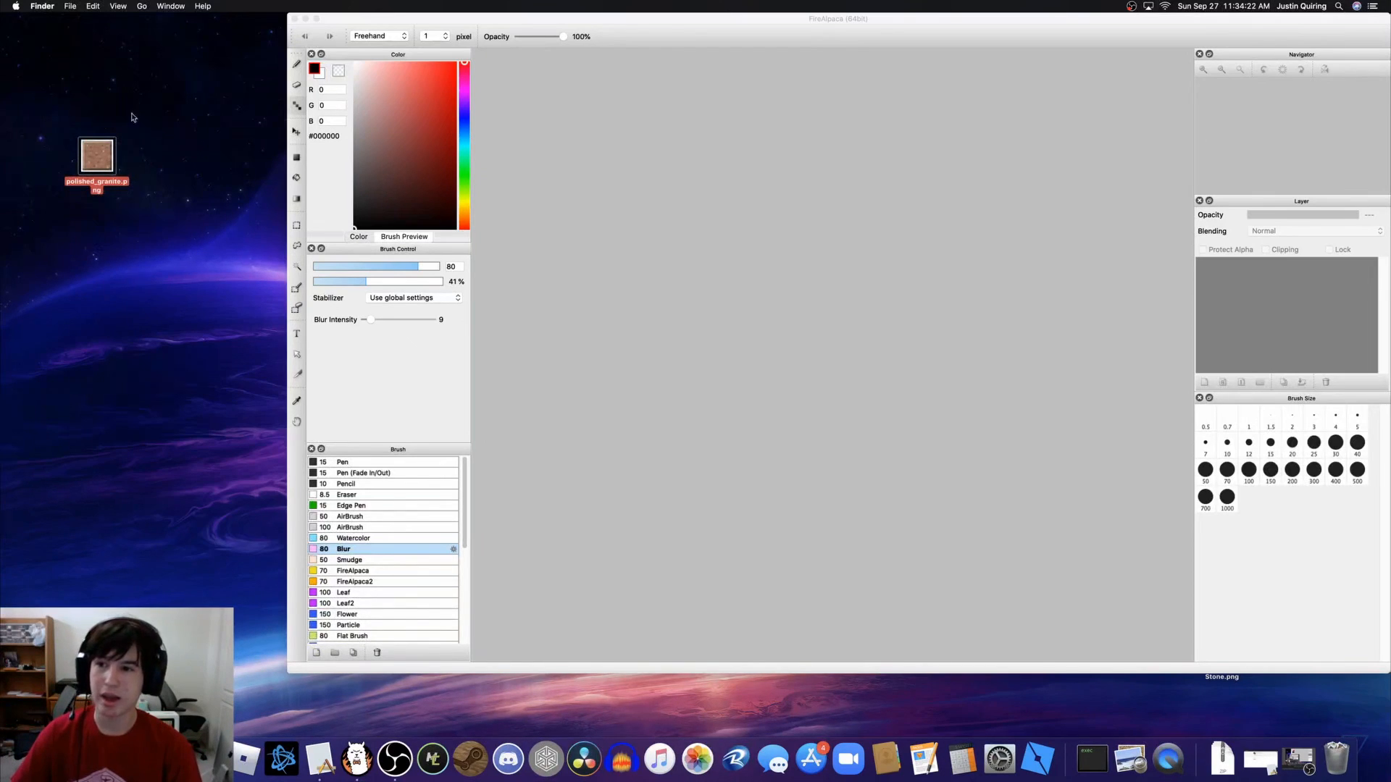
click(184, 181)
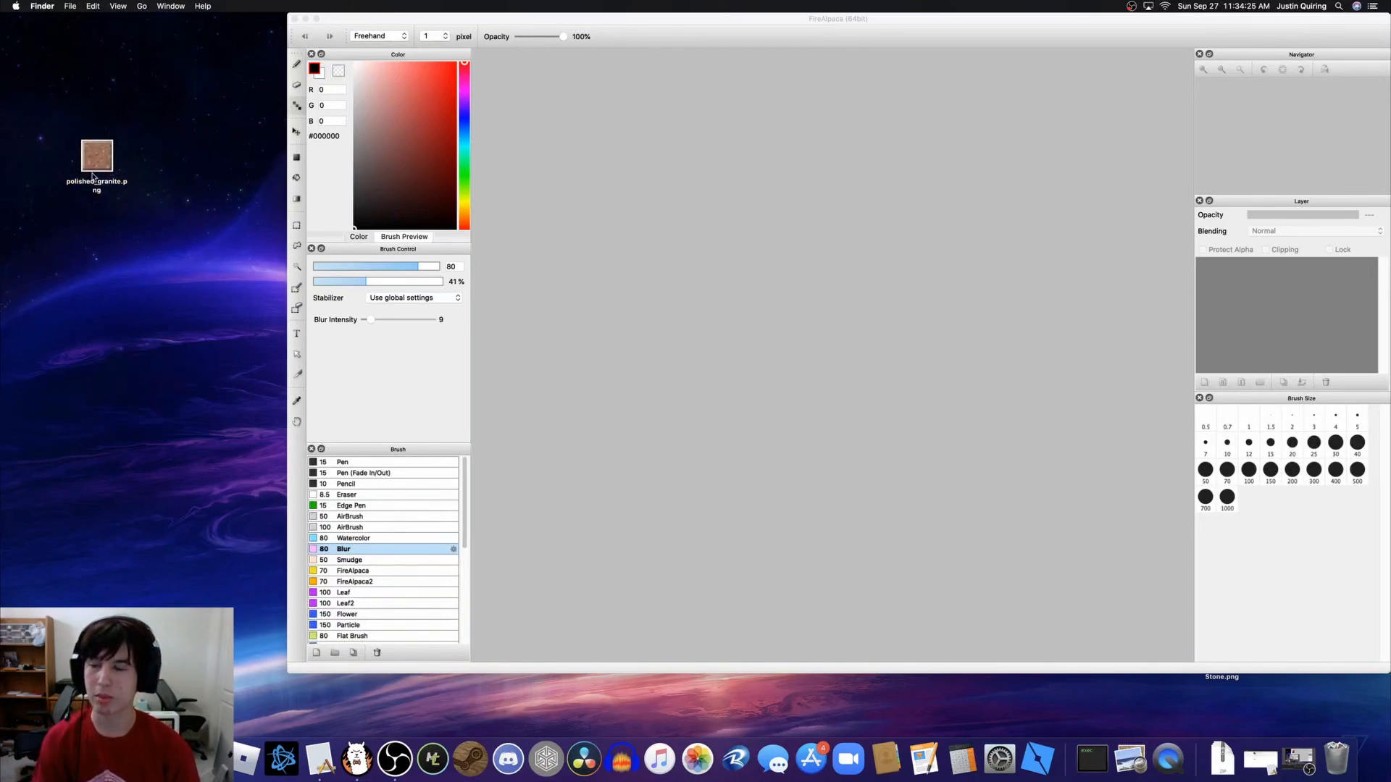
Step: Switch to the Minecraft Assets site (mcasset.cloud) in Chrome, look through its Minecraft version list, and leave without choosing one
click(1262, 759)
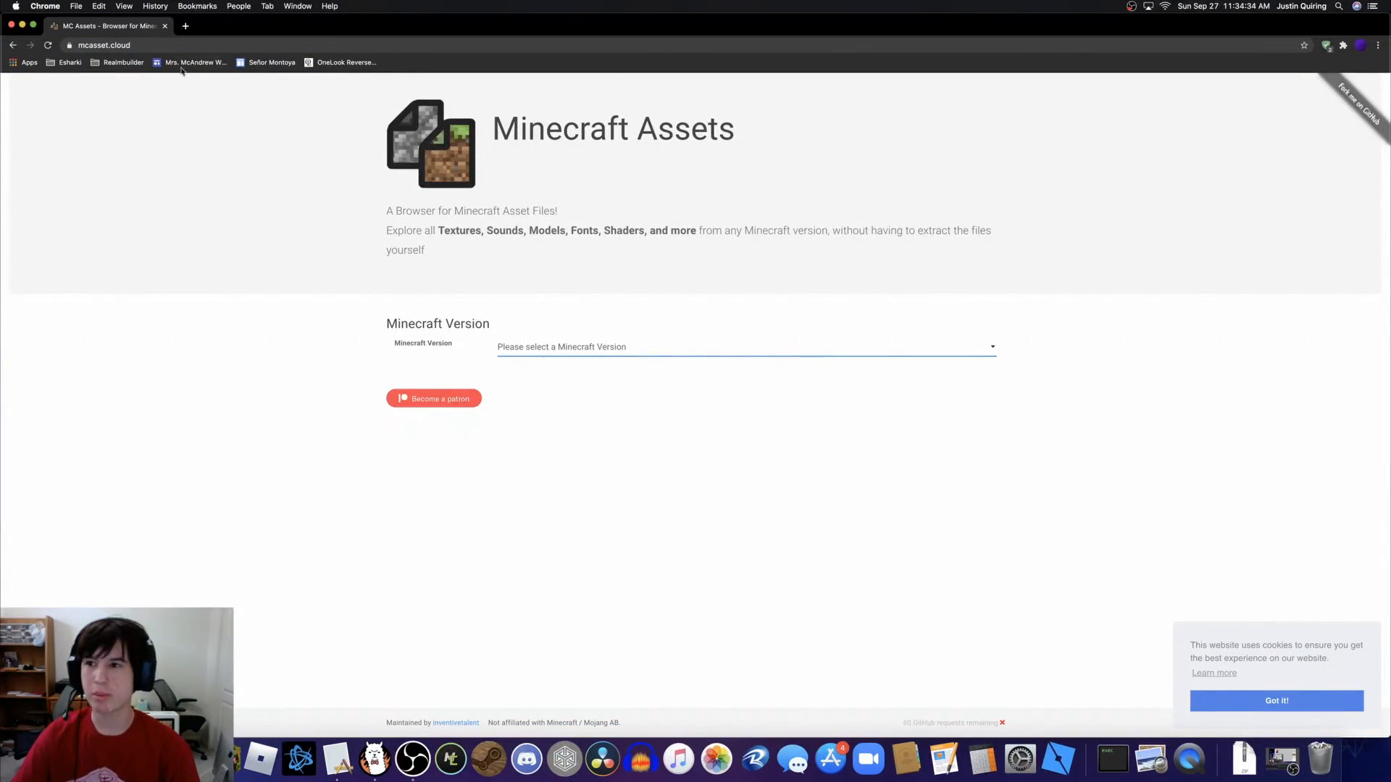
click(80, 45)
click(187, 357)
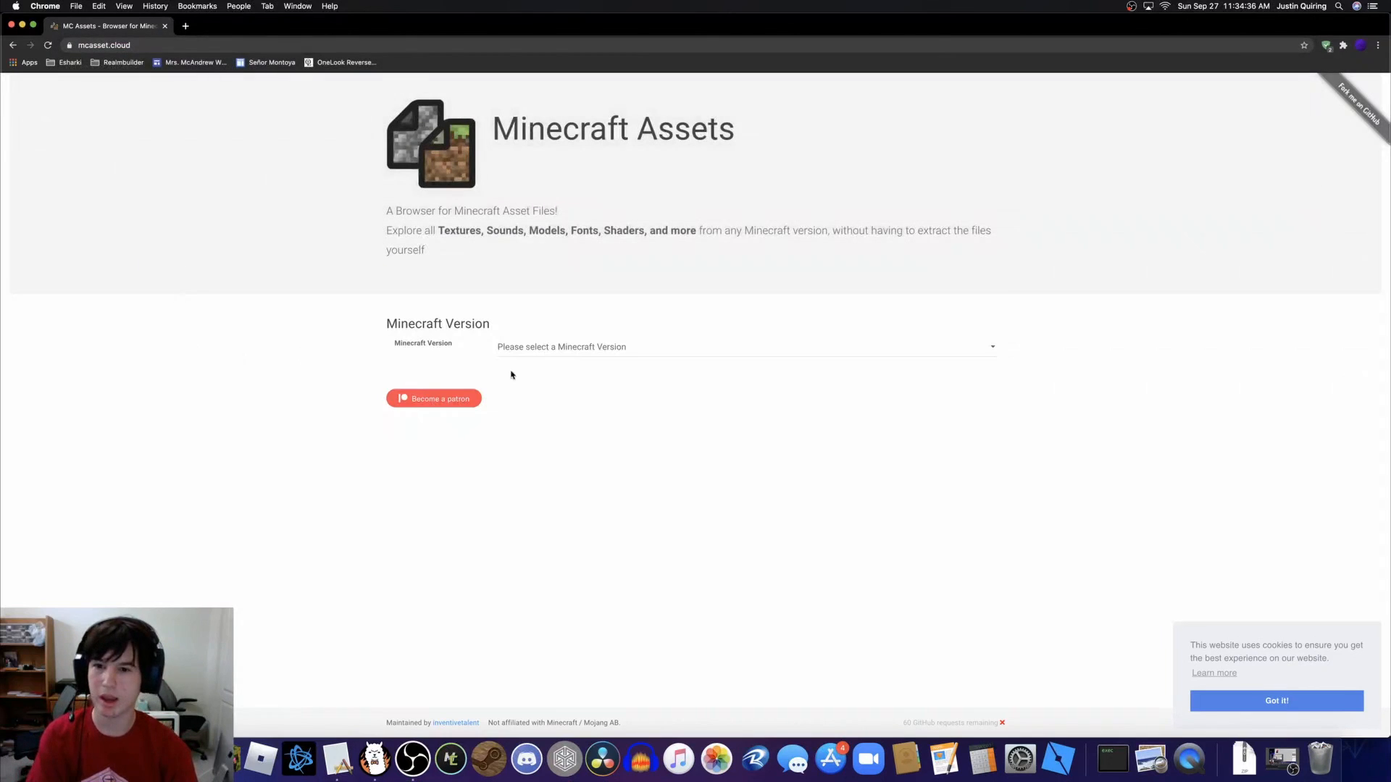
click(577, 356)
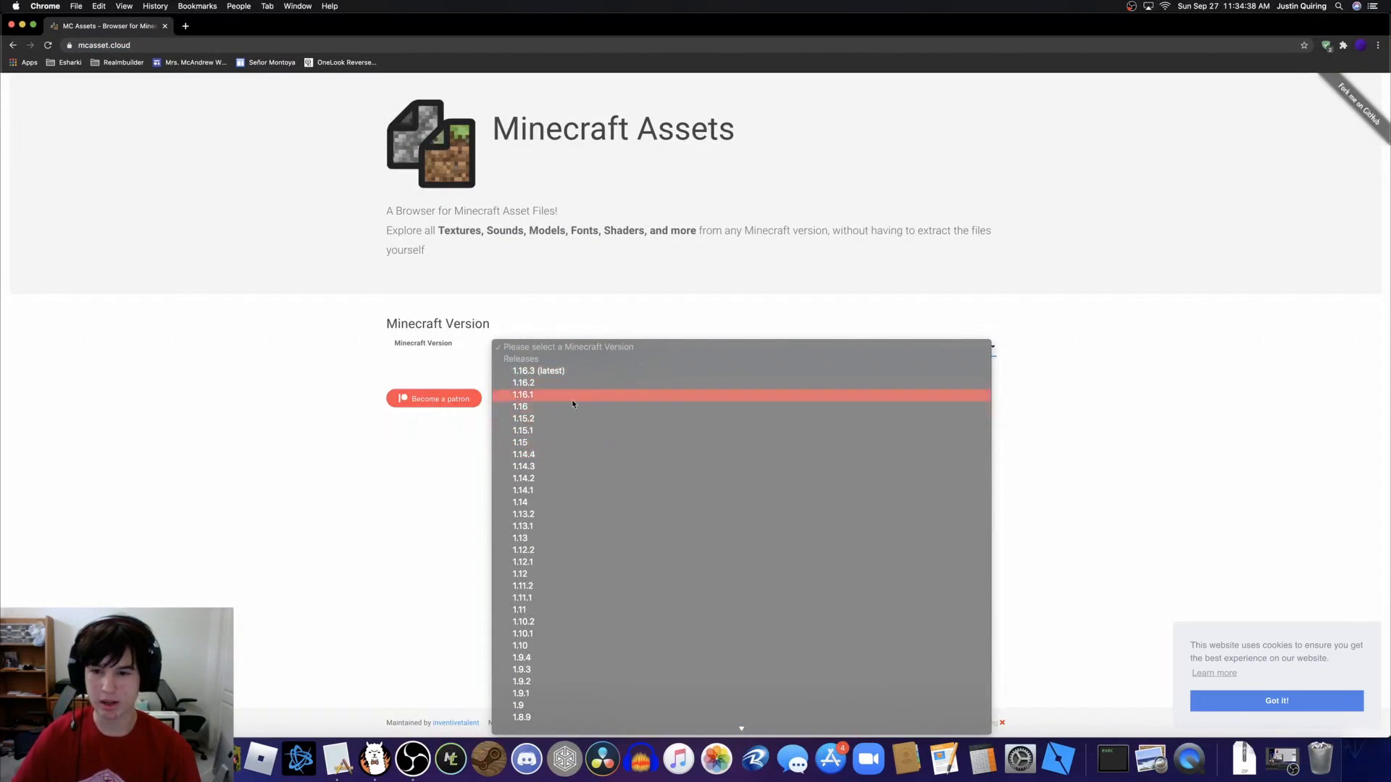
scroll(677, 552, down, 15)
scroll(674, 556, down, 20)
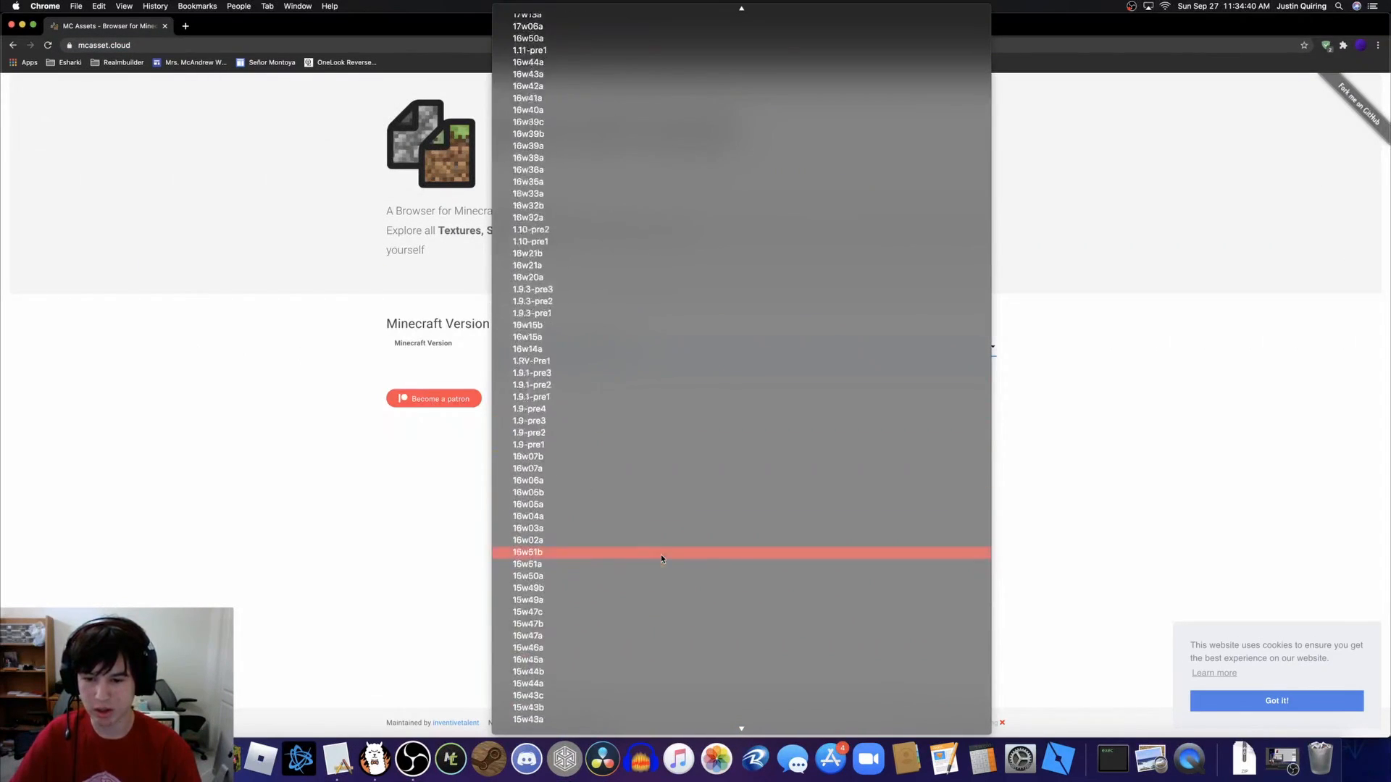
scroll(659, 558, up, 20)
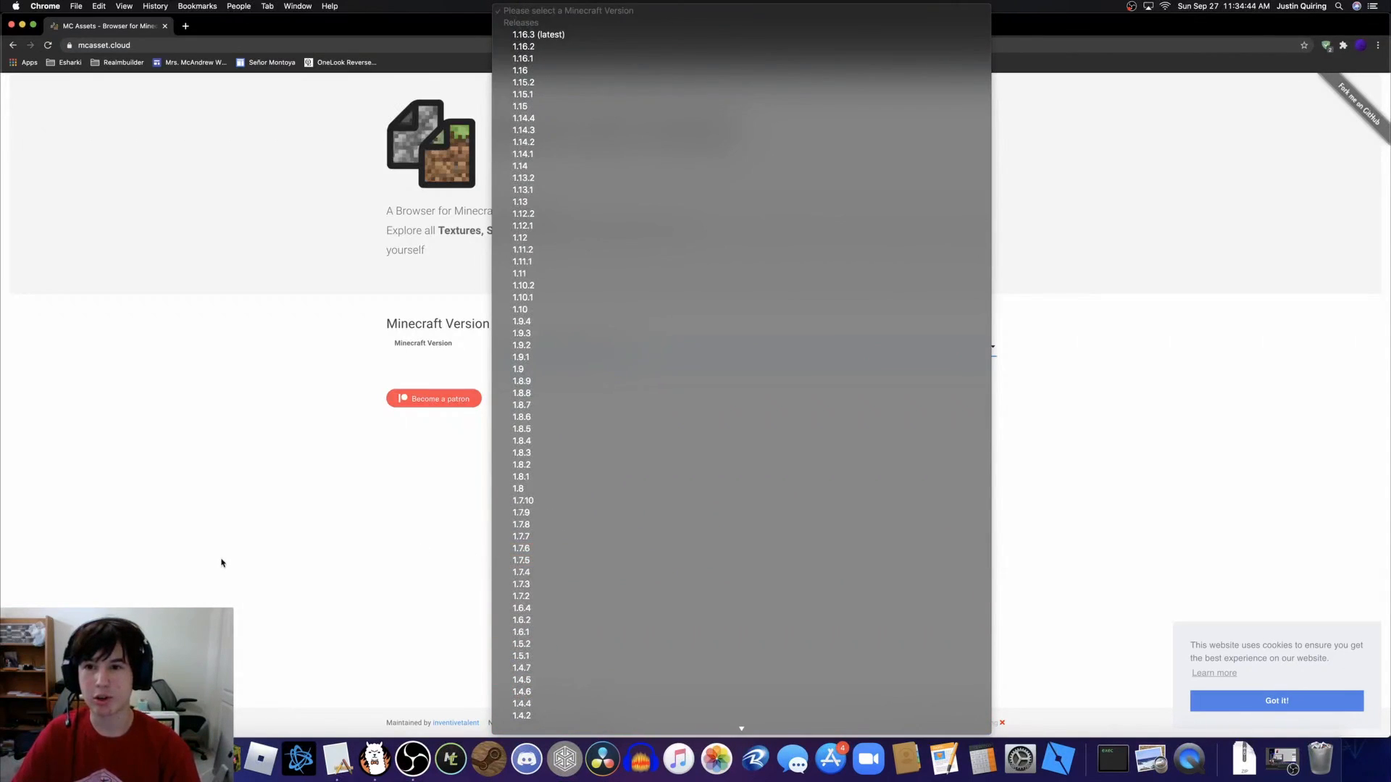
click(218, 581)
click(21, 26)
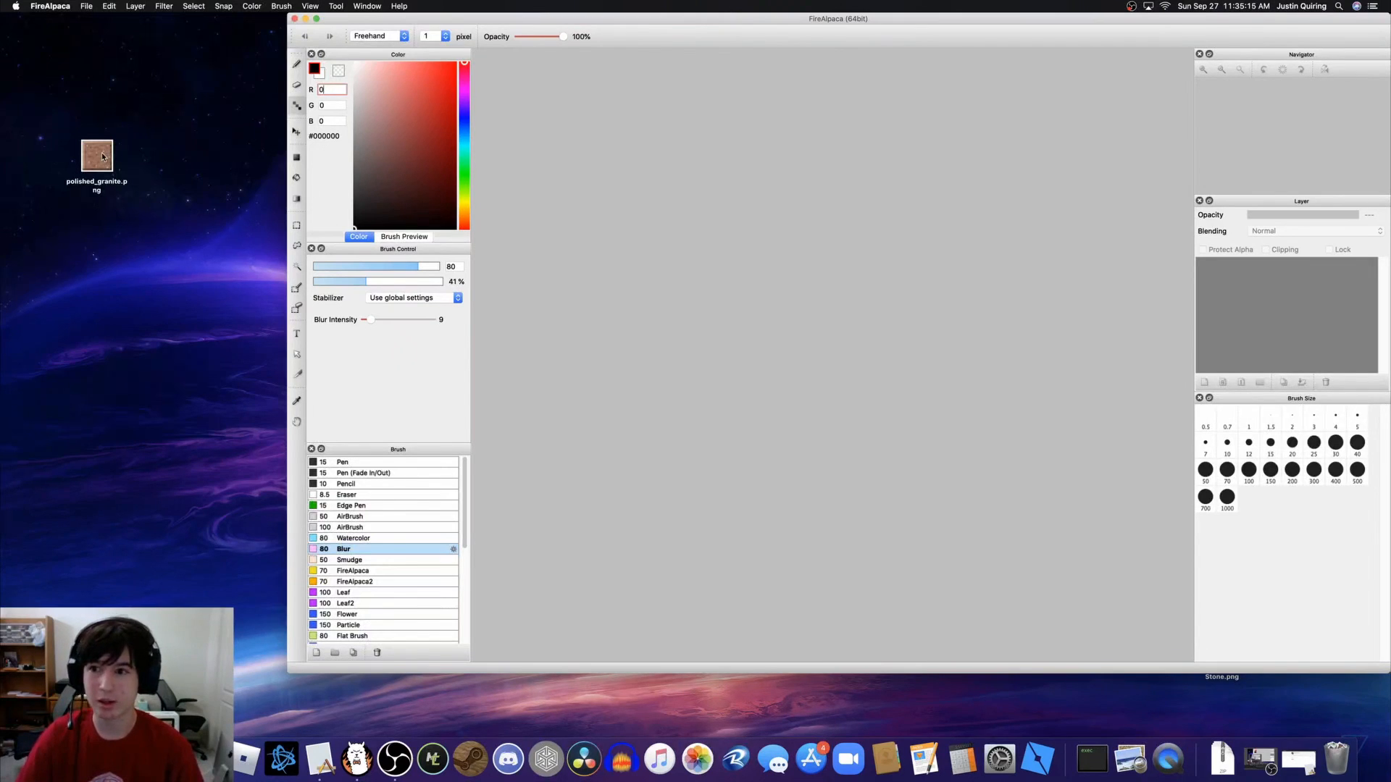
Step: Open polished_granite.png from the desktop in FireAlpaca for editing
drag(95, 159, 736, 338)
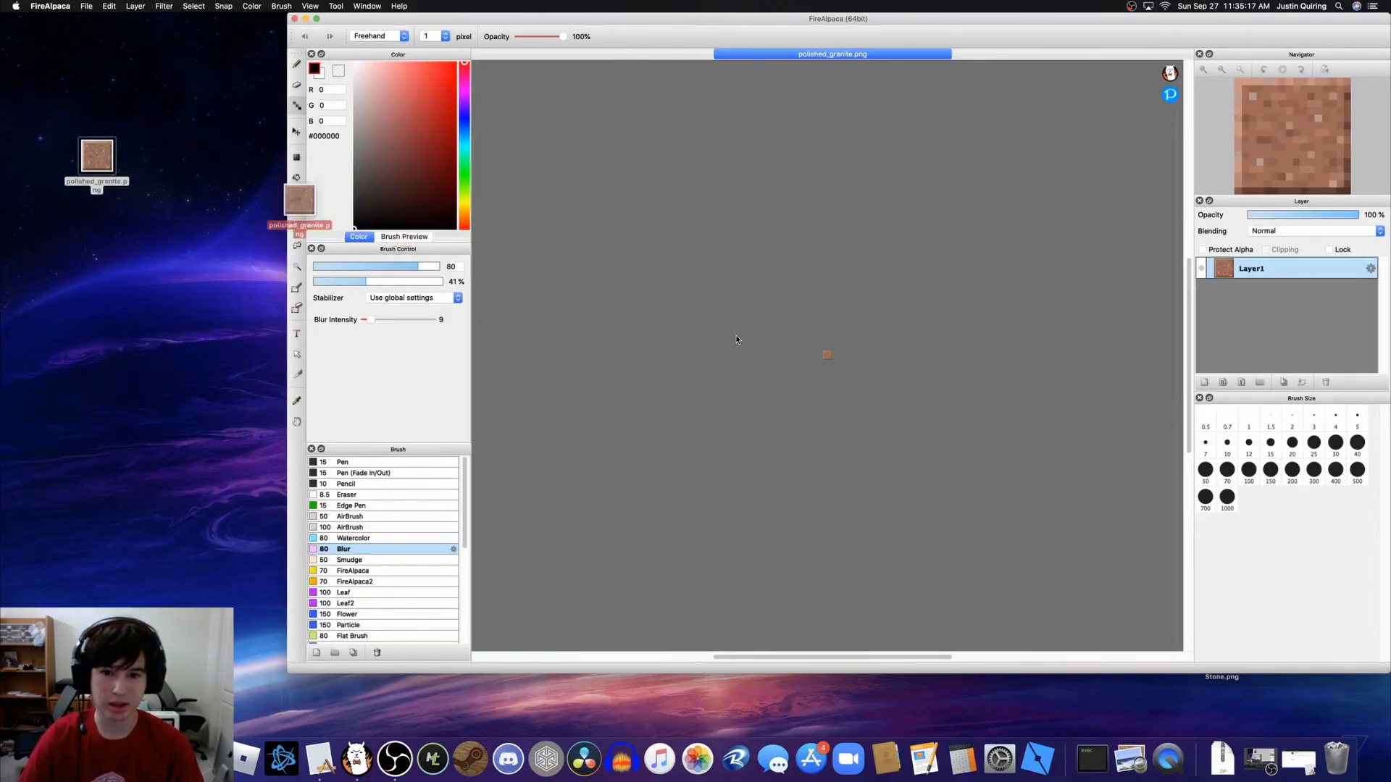
scroll(746, 342, up, 8)
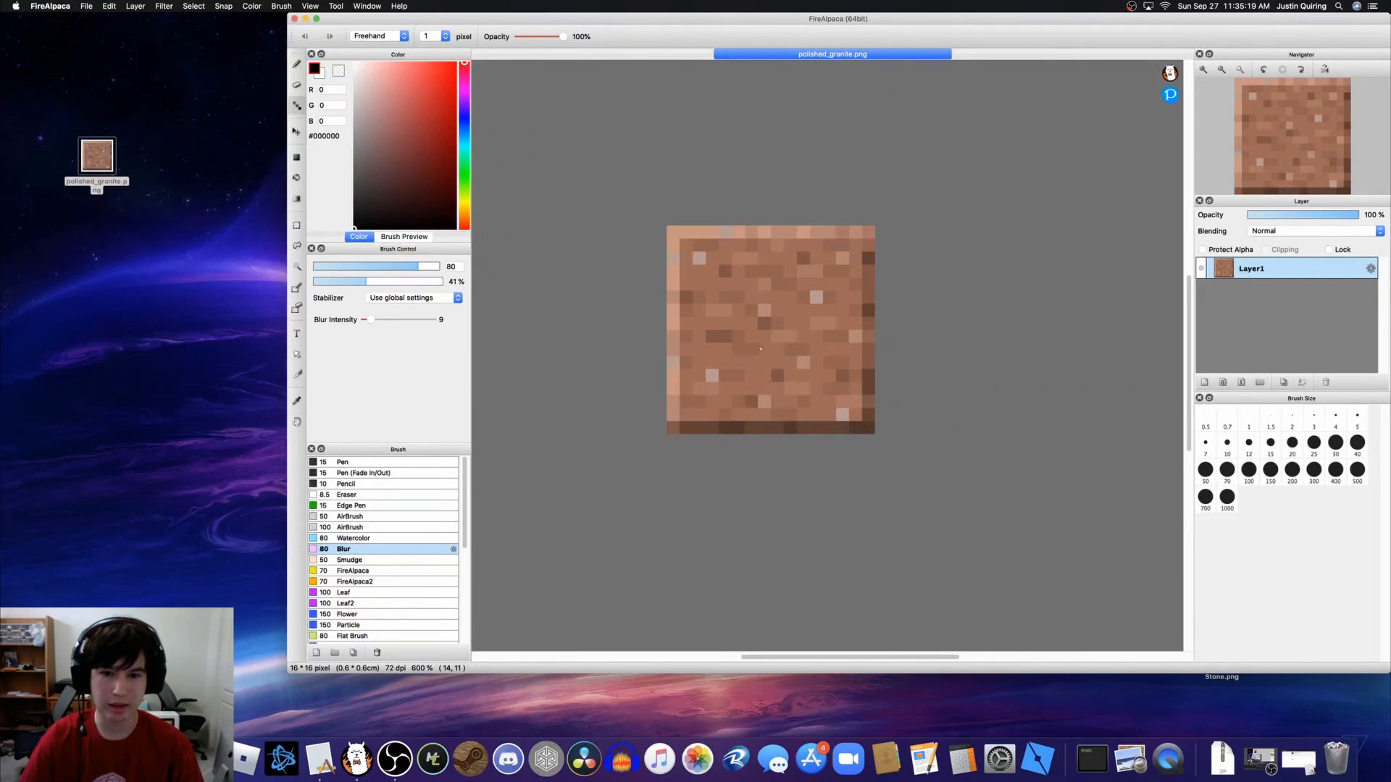
scroll(763, 349, up, 4)
Step: Cover the granite's bevelled border with a one-pixel rectangle outline in the sampled base brown #9F6B58 at 84% opacity
alt+click(702, 232)
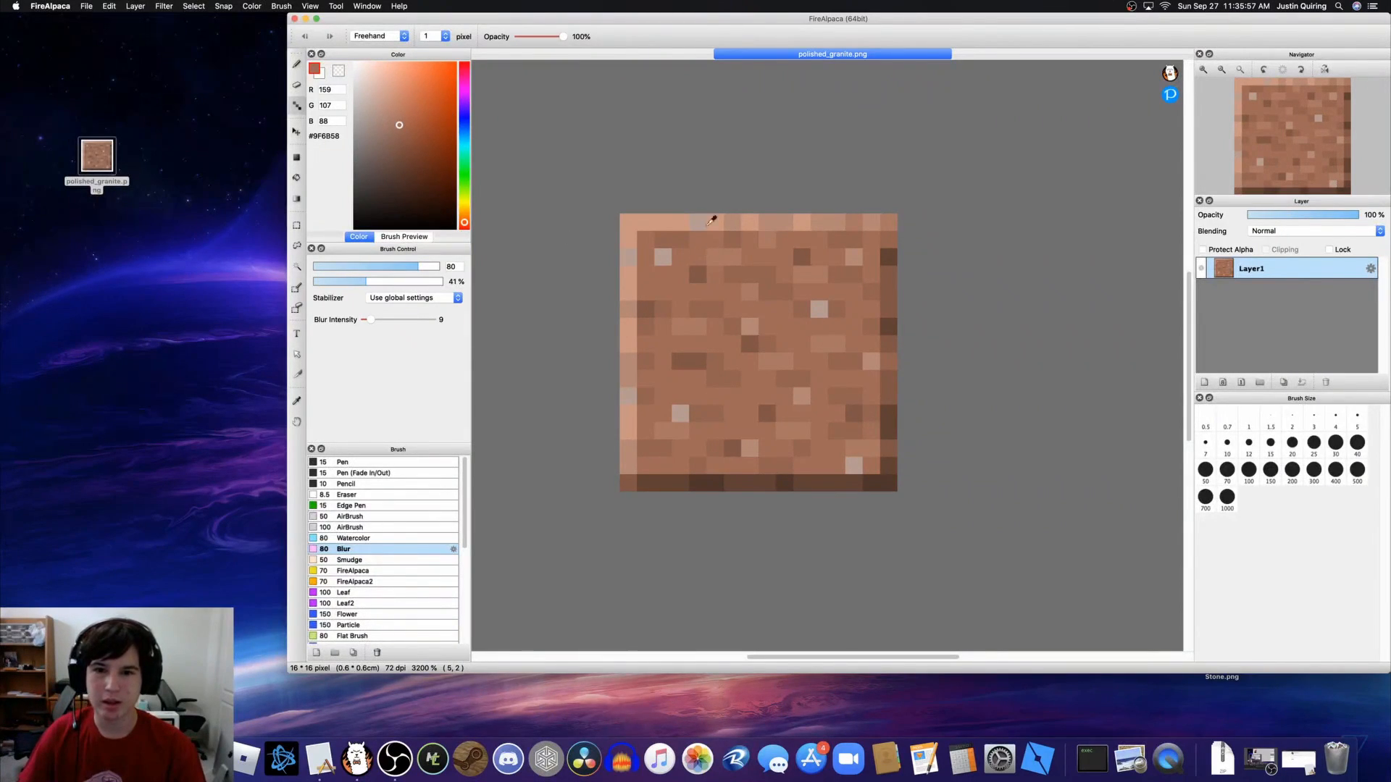
click(402, 35)
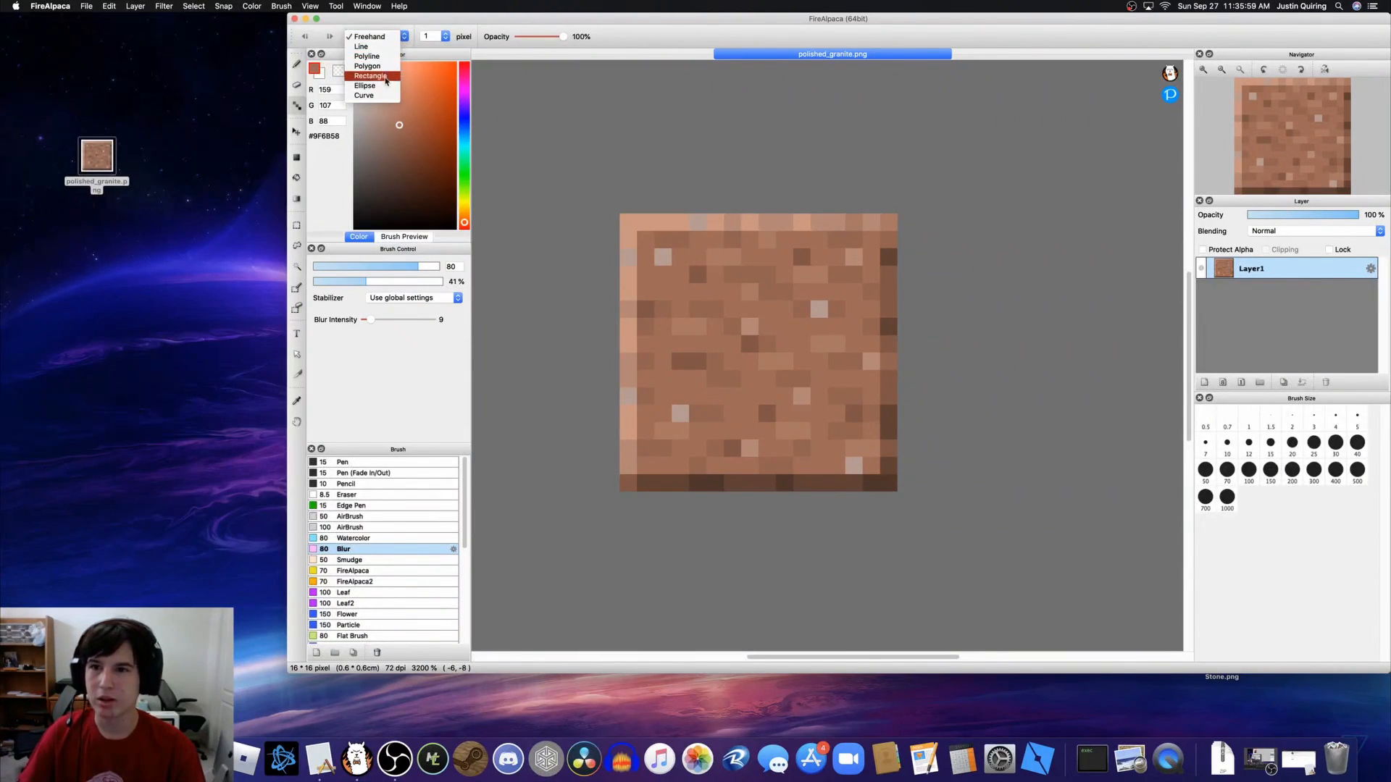
click(383, 78)
click(555, 37)
mouse_move(625, 219)
mouse_down()
mouse_move(913, 447)
mouse_move(913, 493)
mouse_up()
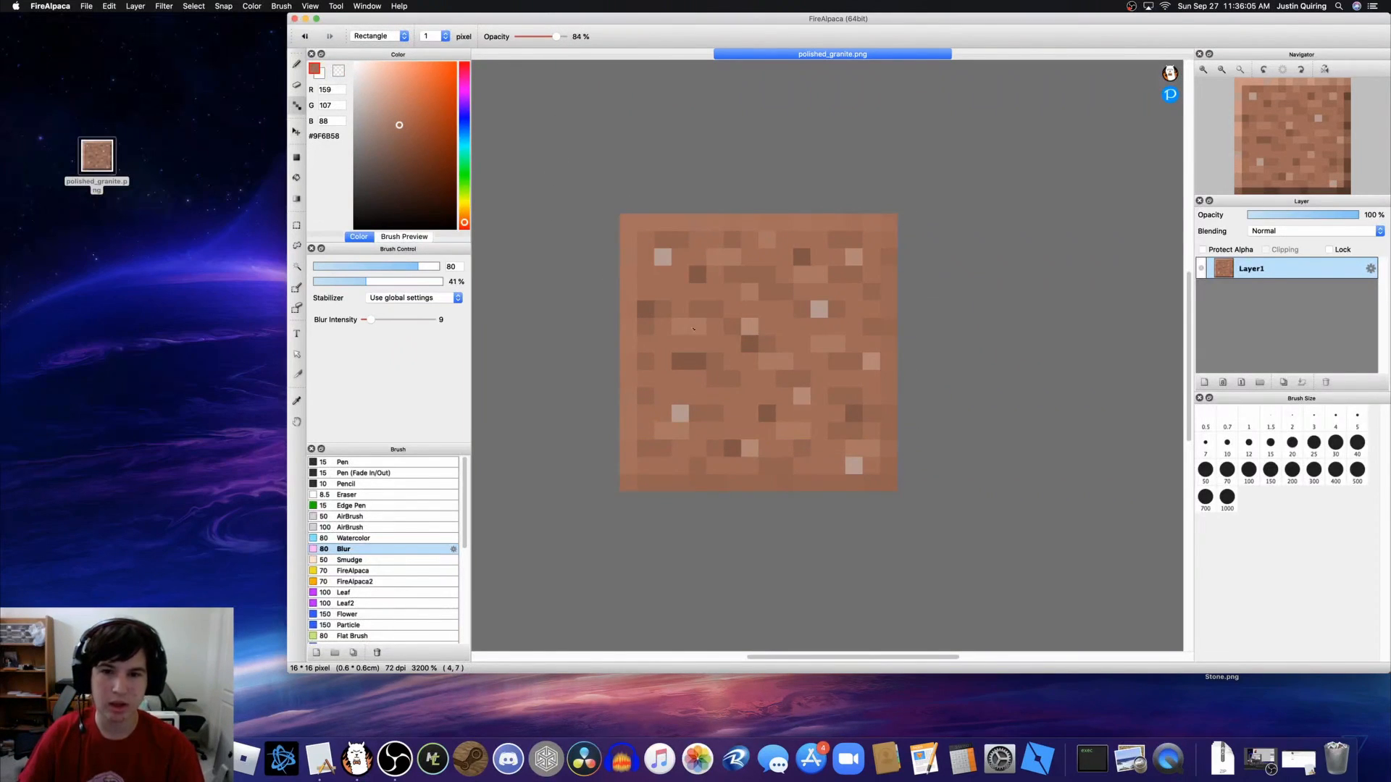
Step: Sample the darker granite brown #926251 and set up freehand drawing at 100% opacity
alt+click(662, 306)
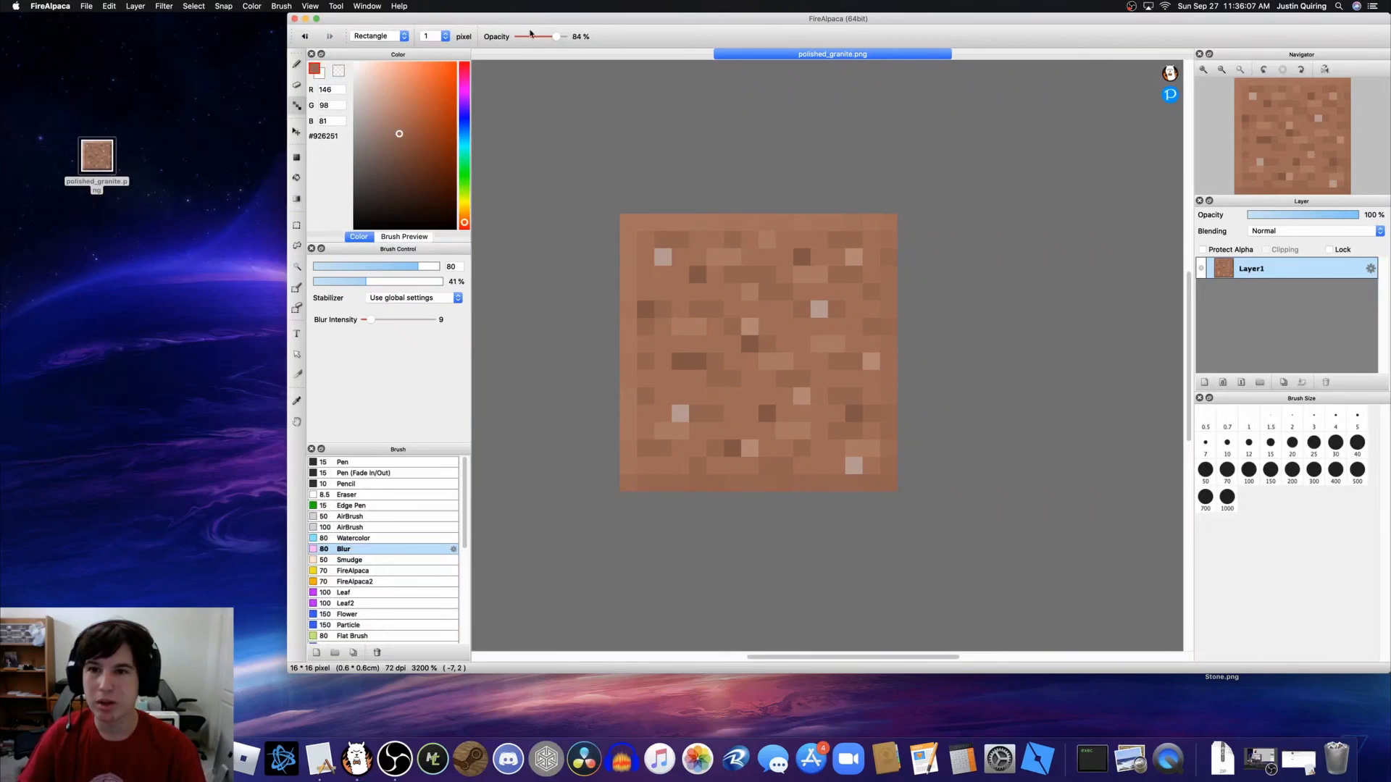
click(564, 37)
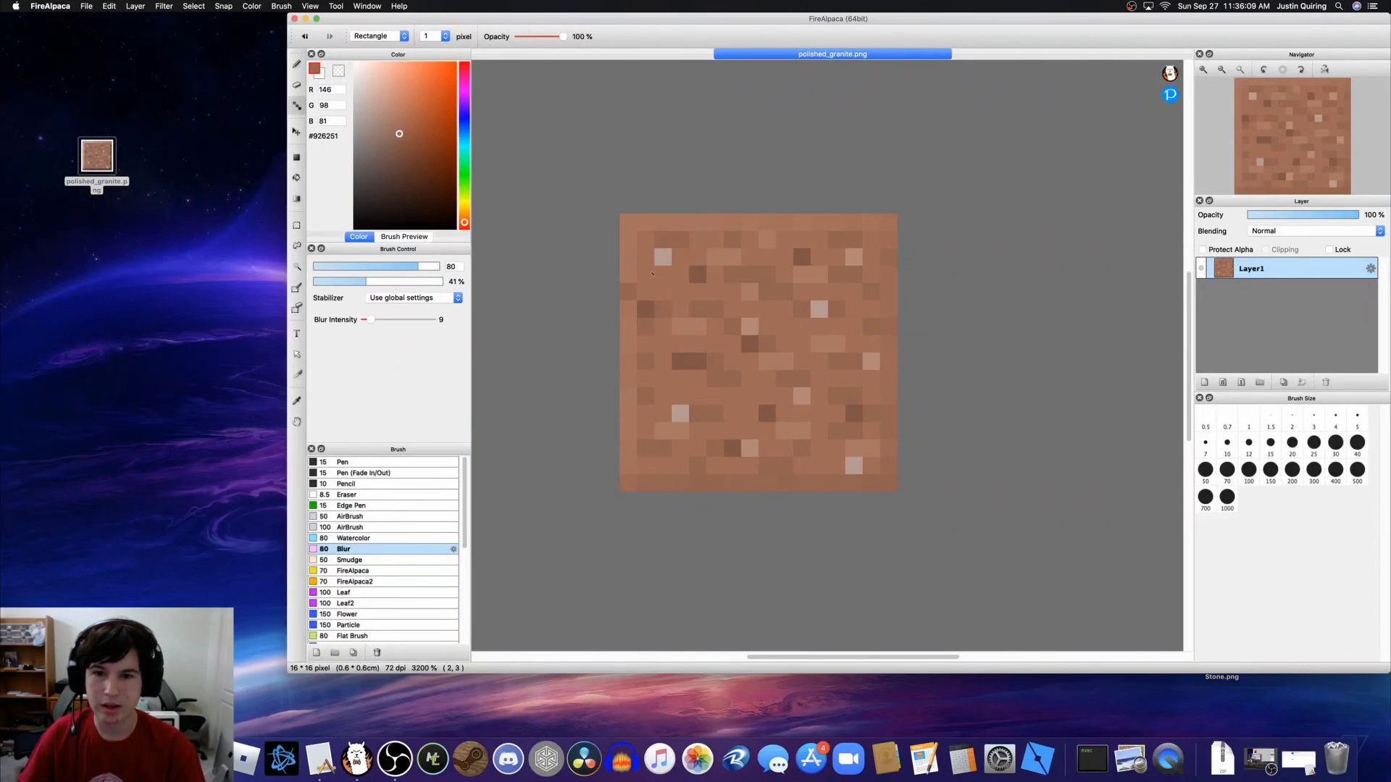
click(377, 36)
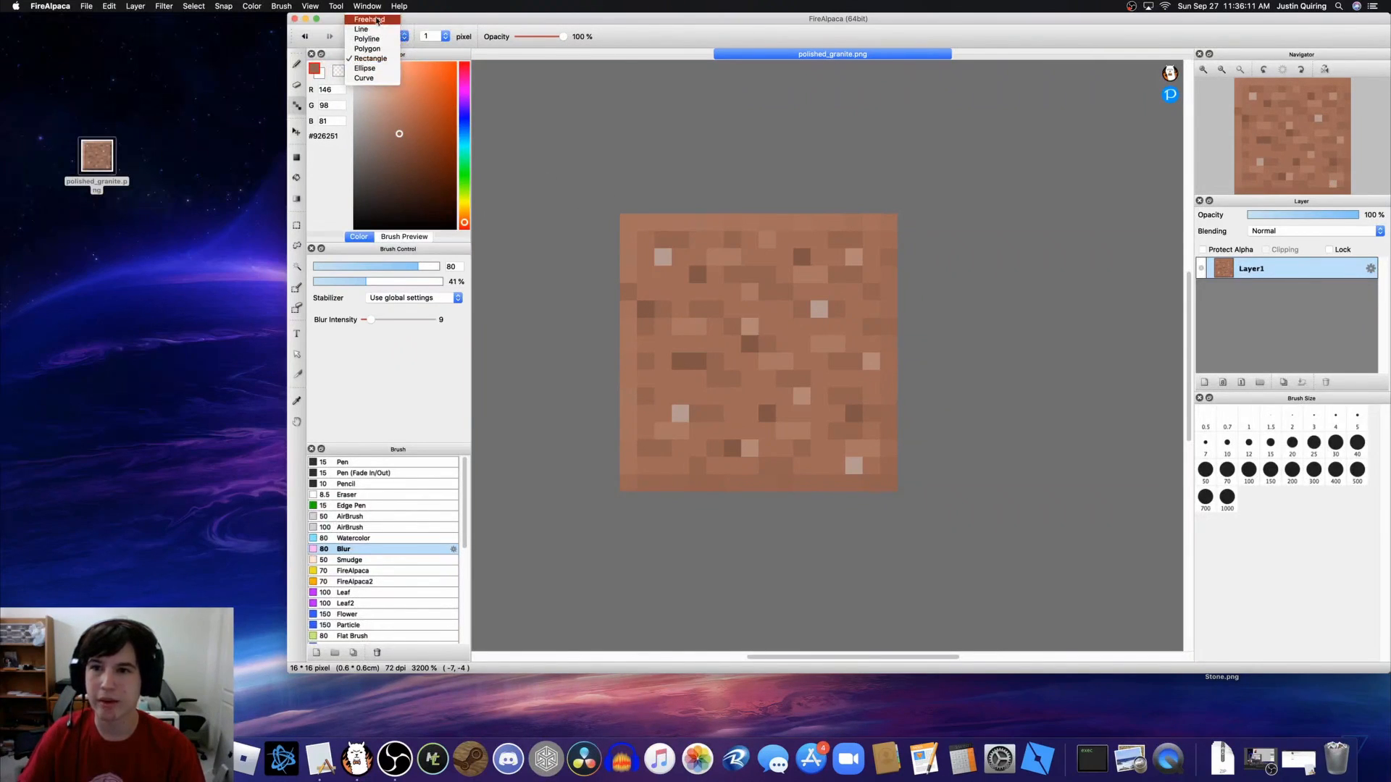
click(373, 62)
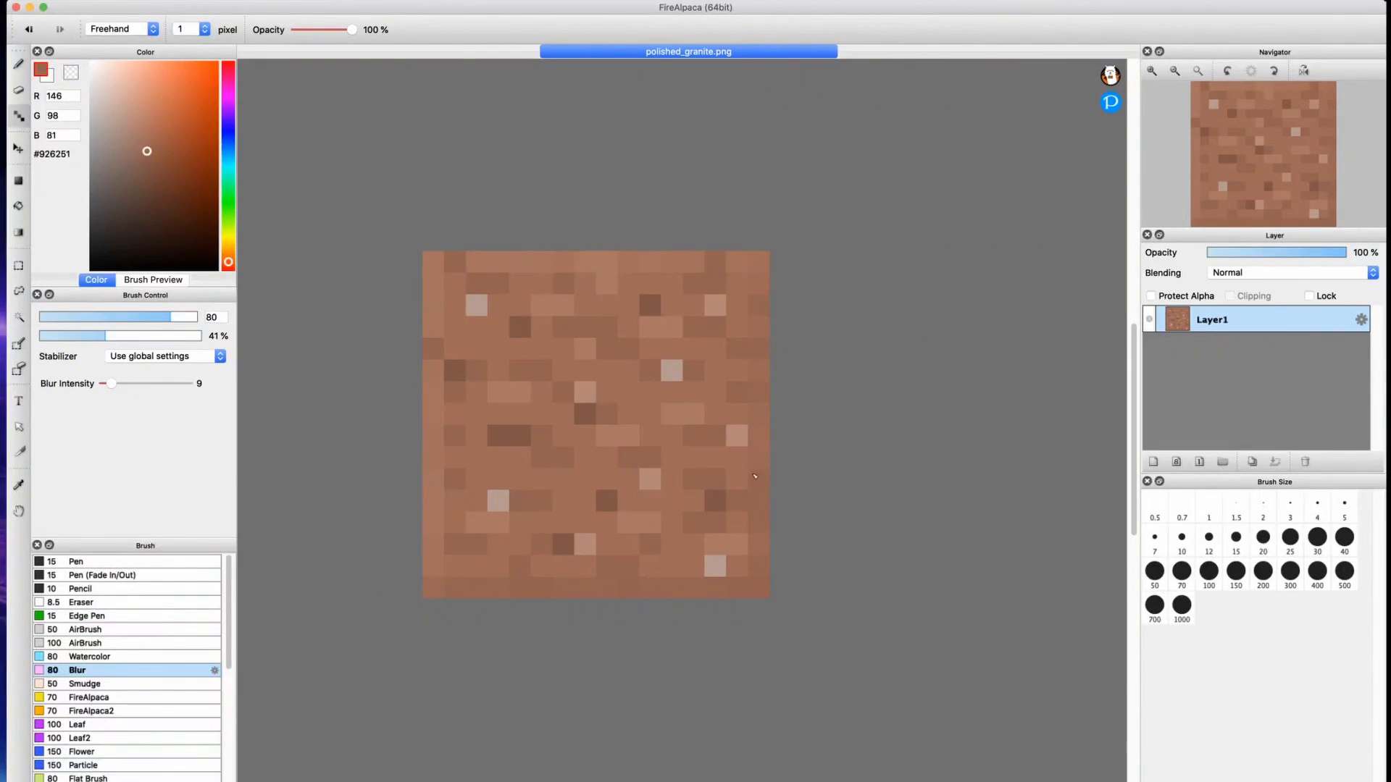
click(123, 28)
click(109, 77)
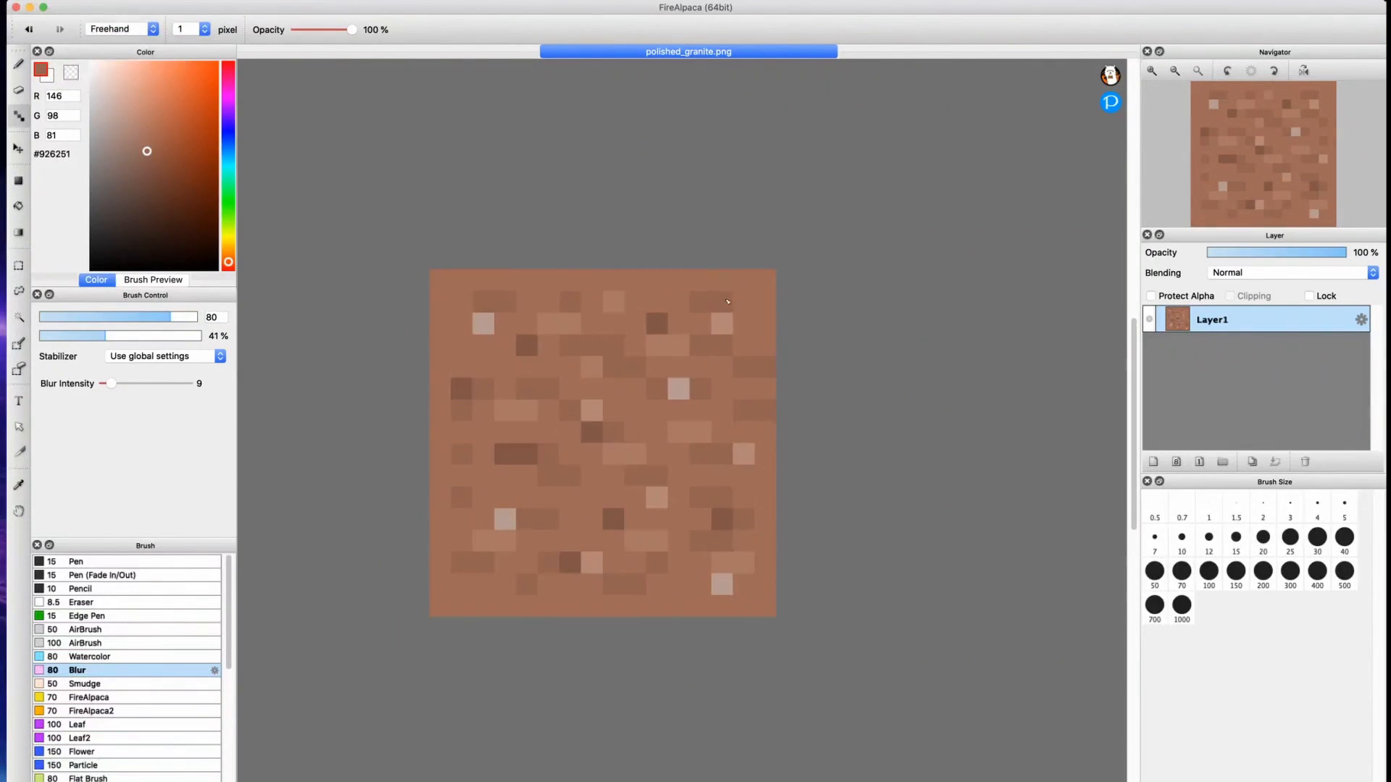
Step: Scatter single pixels in granite browns such as #A97764 and #926251 along all four edges to continue the speckled texture
click(743, 302)
click(549, 280)
click(635, 281)
click(439, 302)
click(656, 606)
click(439, 498)
click(438, 346)
click(765, 497)
click(765, 476)
click(765, 541)
click(743, 606)
click(559, 606)
click(743, 280)
click(656, 280)
click(442, 540)
click(765, 389)
click(765, 476)
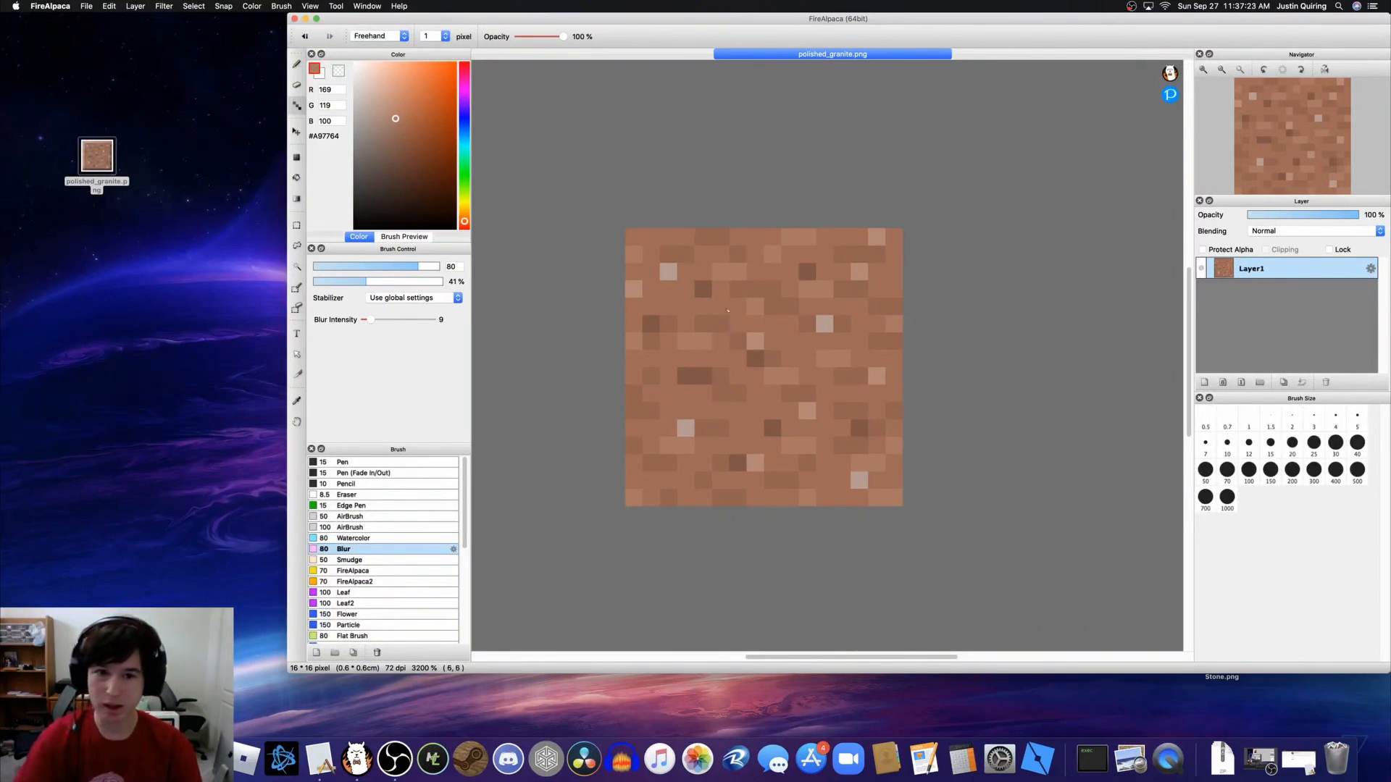
alt+click(690, 250)
click(634, 237)
click(651, 237)
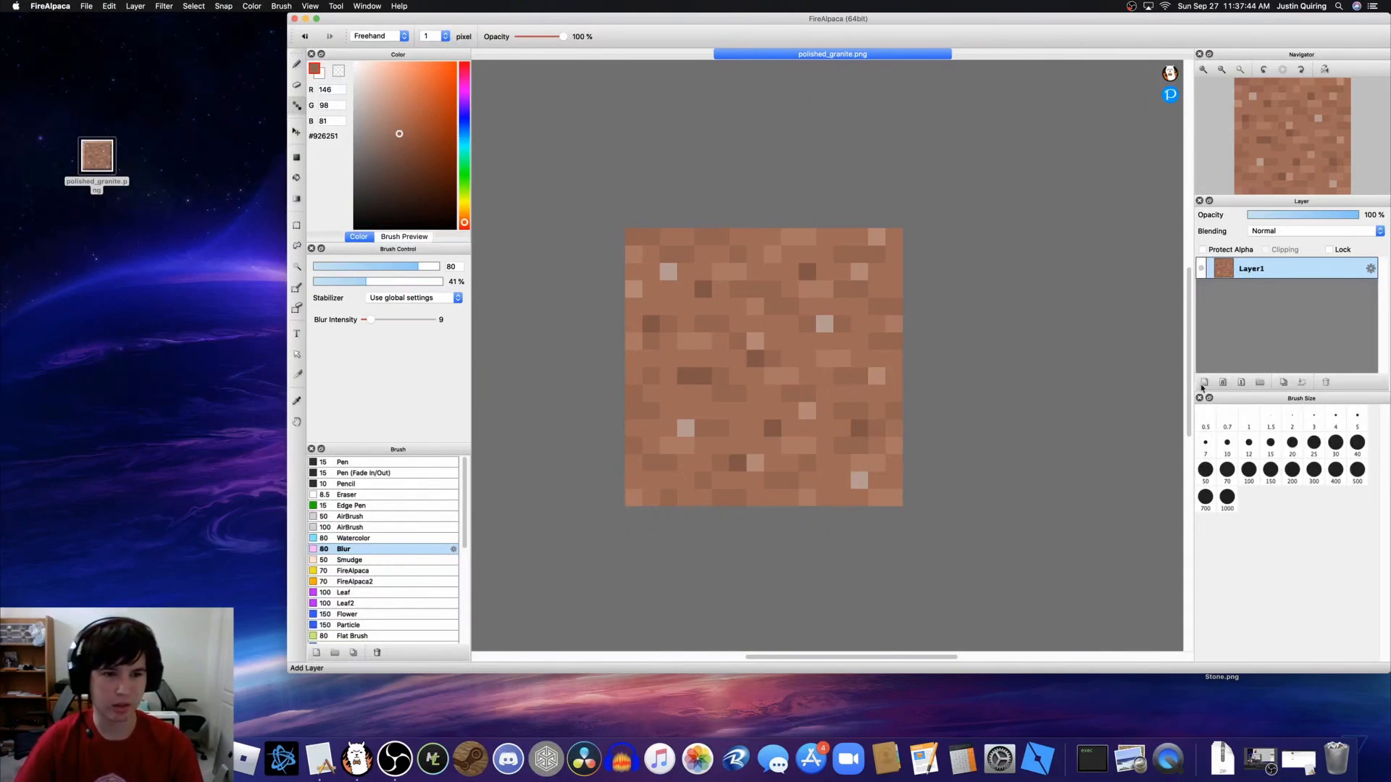
Step: Add a new layer above the granite and open stone_bricks.png from the desktop in Preview as a reference
key(super+shift+n)
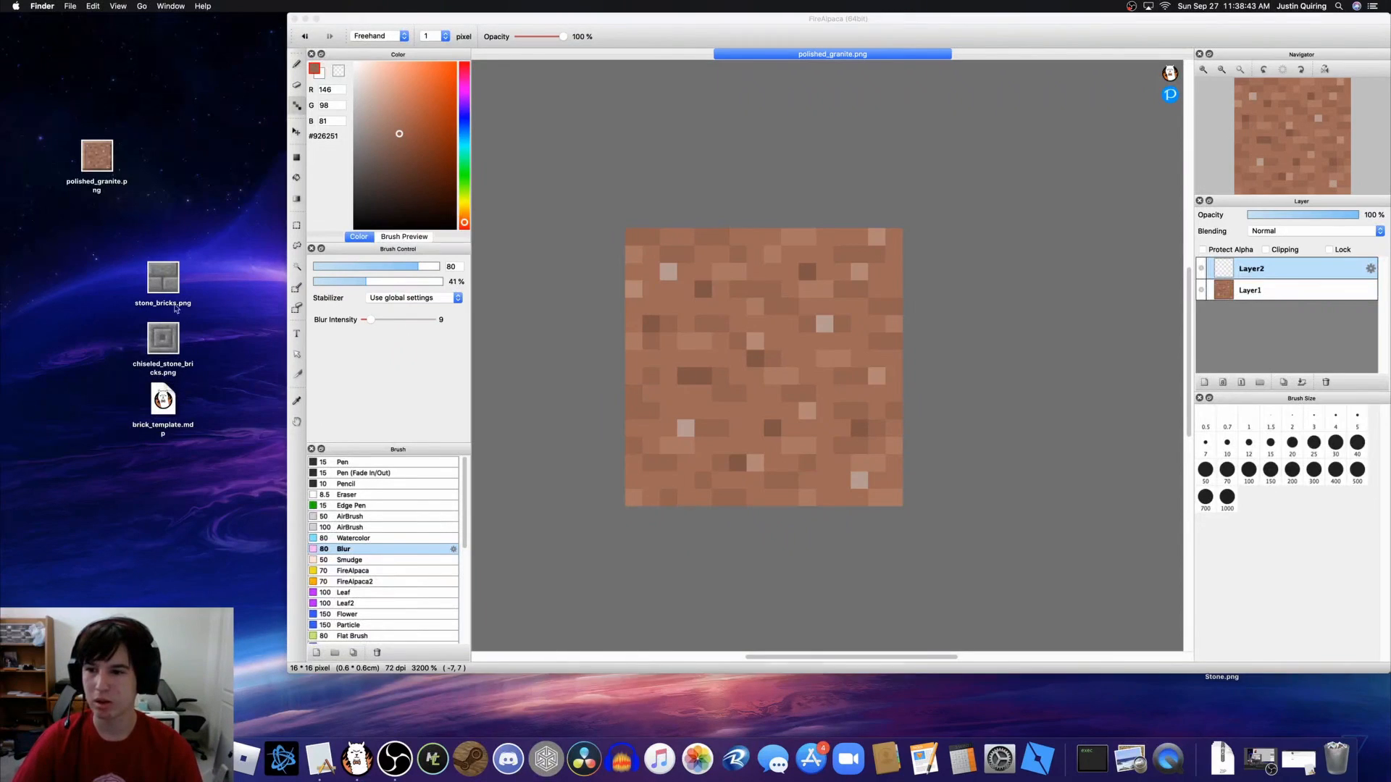
click(218, 334)
double_click(168, 285)
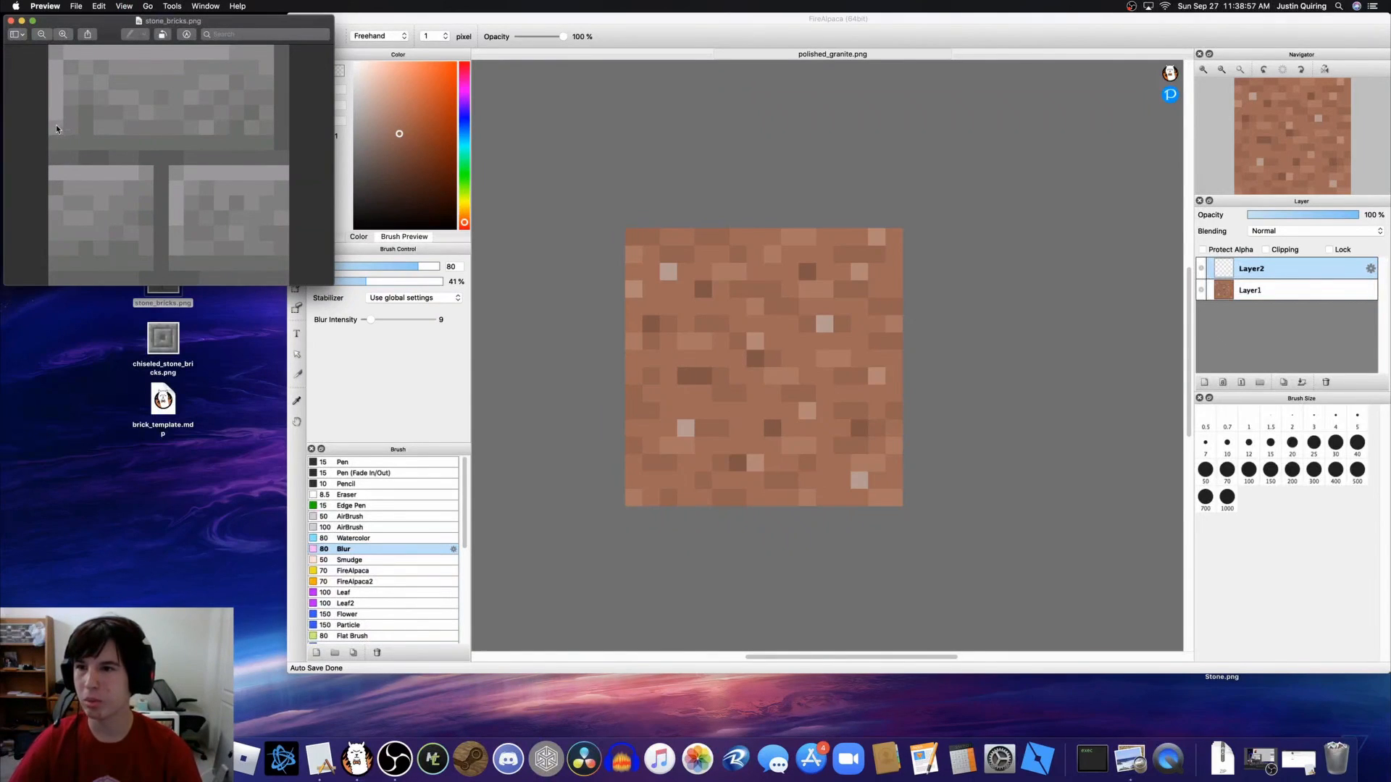
Step: Examine the brick layout in stone_bricks.png by marking its horizontal mortar rows and the vertical joint with selections
mouse_move(48, 135)
mouse_down()
mouse_move(80, 48)
mouse_move(64, 45)
mouse_move(229, 59)
mouse_up()
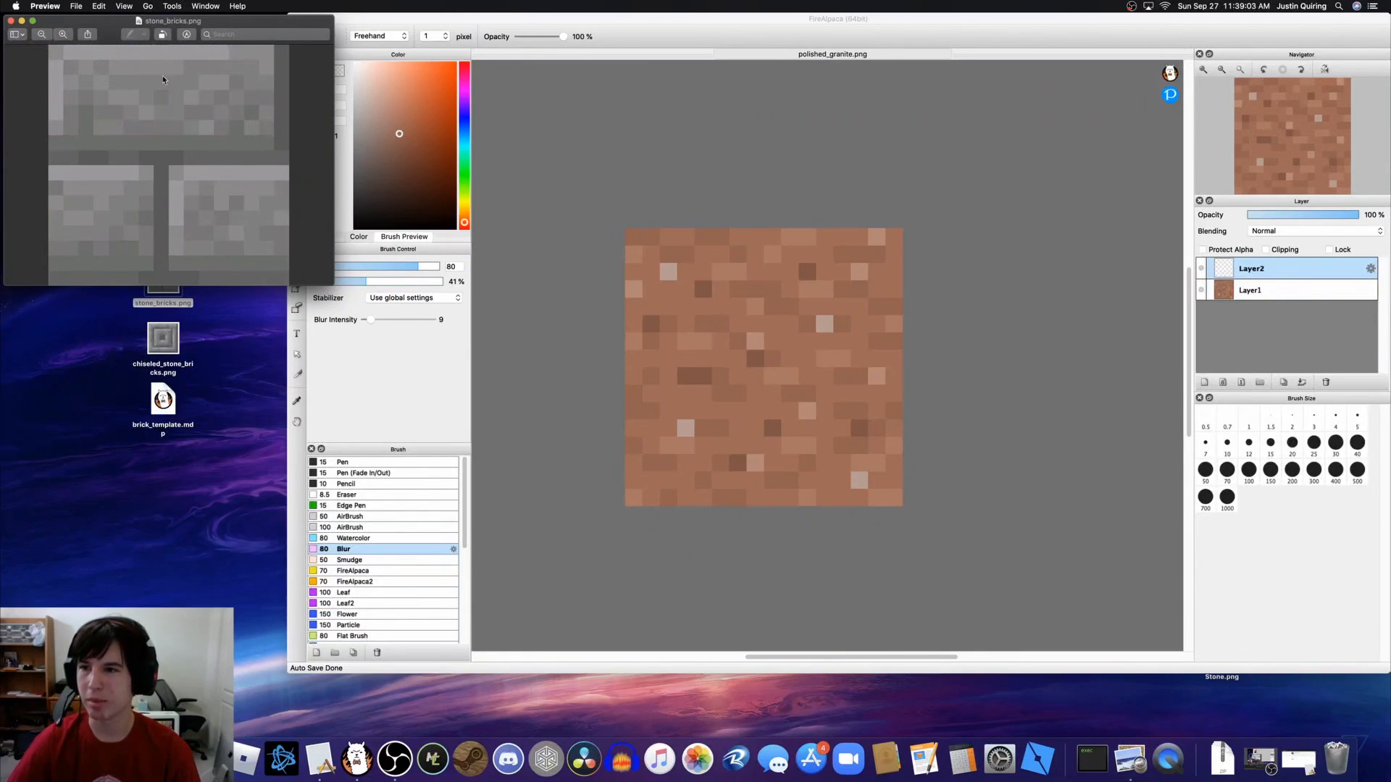
drag(48, 256, 292, 268)
drag(48, 134, 269, 147)
click(194, 208)
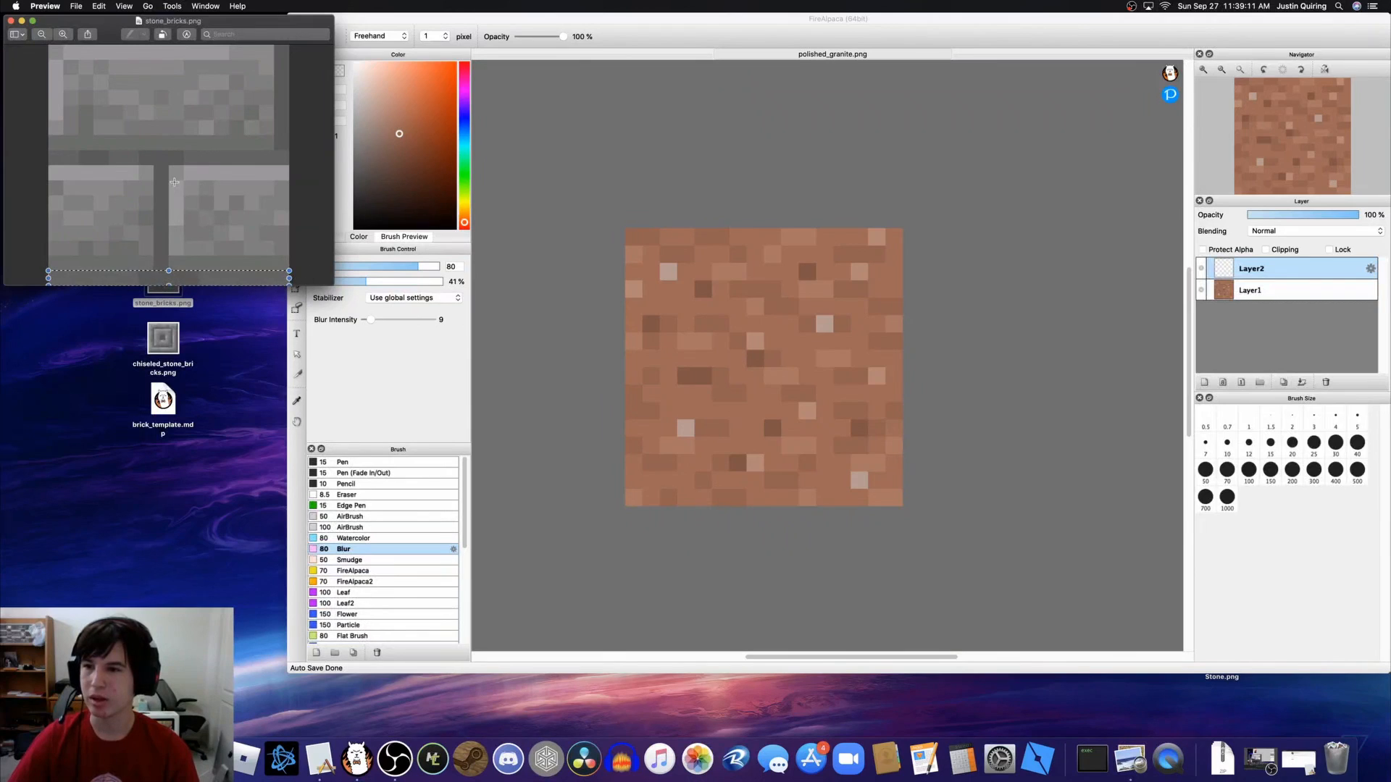
drag(153, 150, 166, 274)
key(BackSpace)
drag(48, 150, 244, 135)
key(BackSpace)
Step: Draw one-pixel mortar lines in dark brown #643F31 on Layer2 down the upper half's right edge and along the bottom row
drag(416, 141, 409, 170)
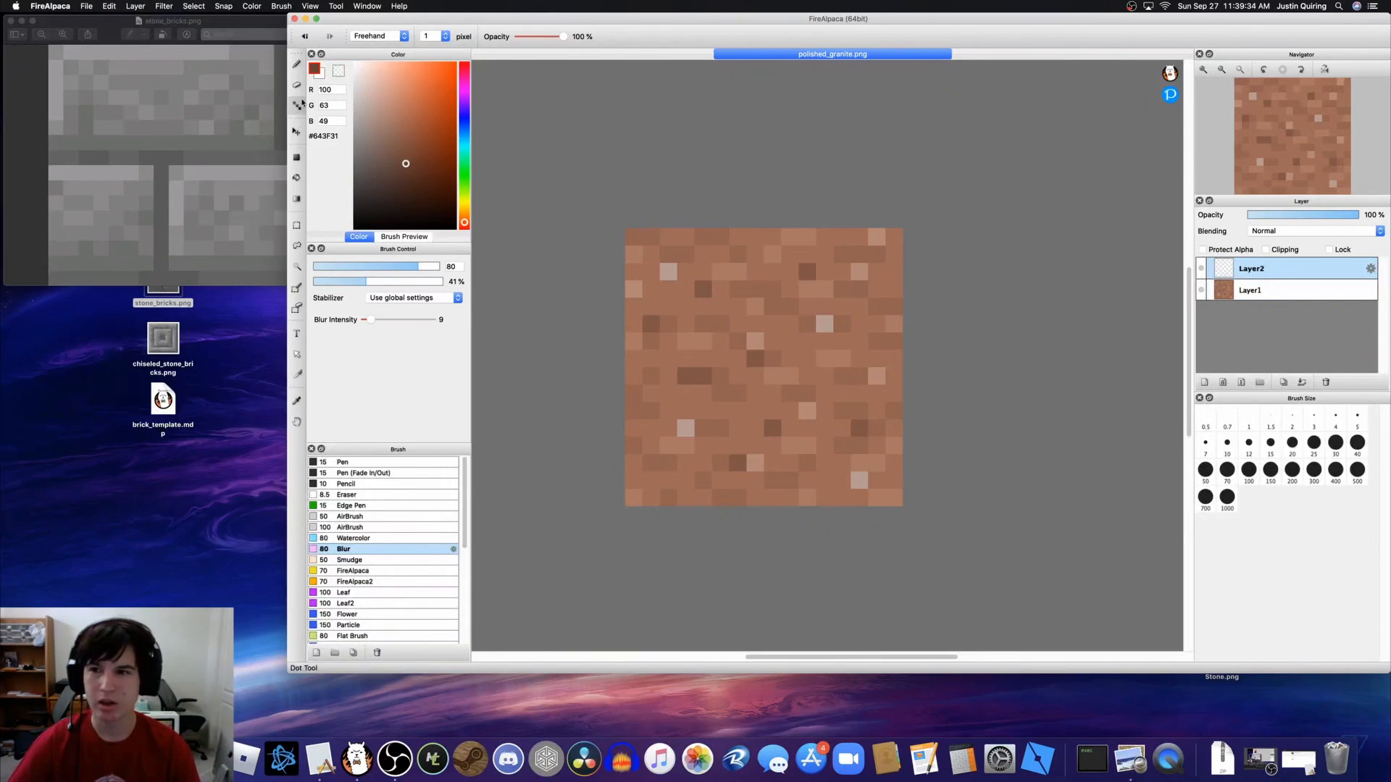
click(896, 232)
click(894, 253)
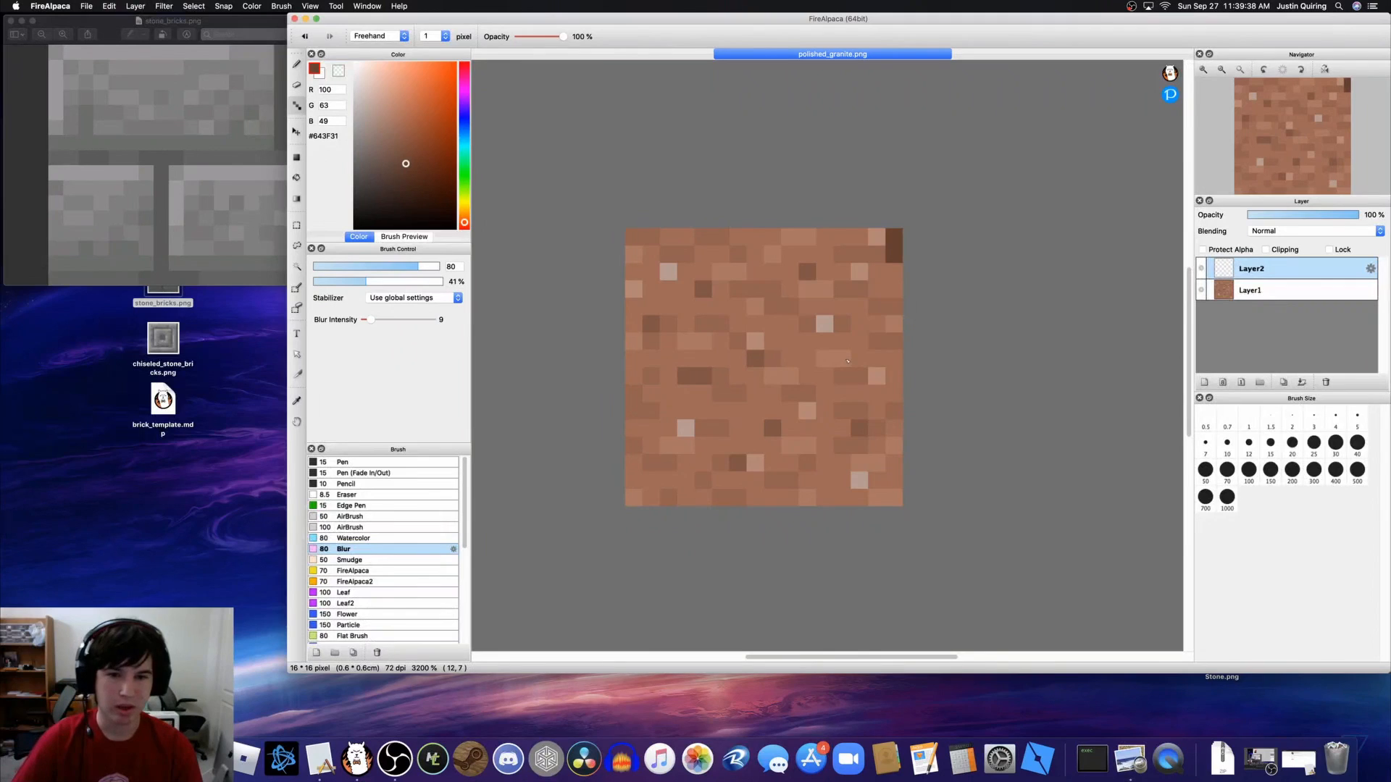
drag(895, 369, 896, 374)
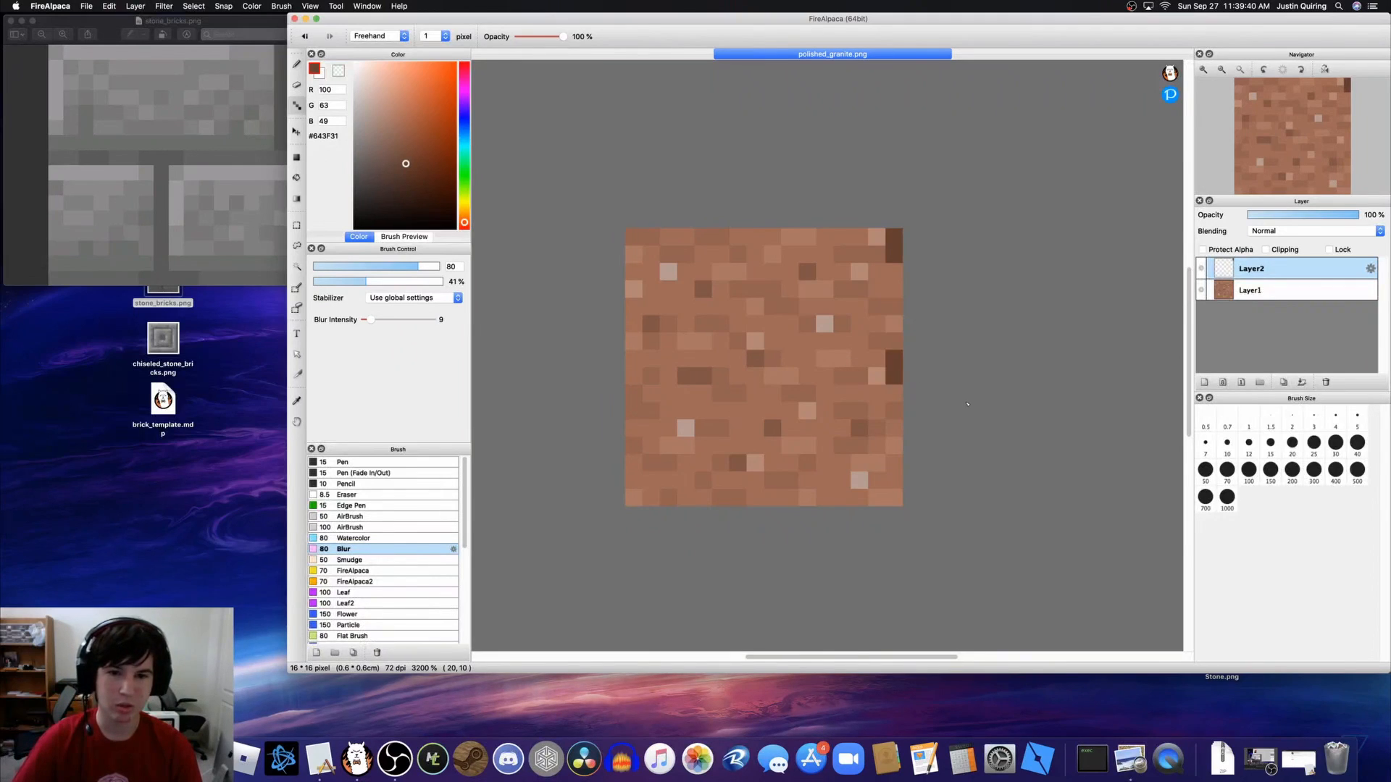
click(877, 358)
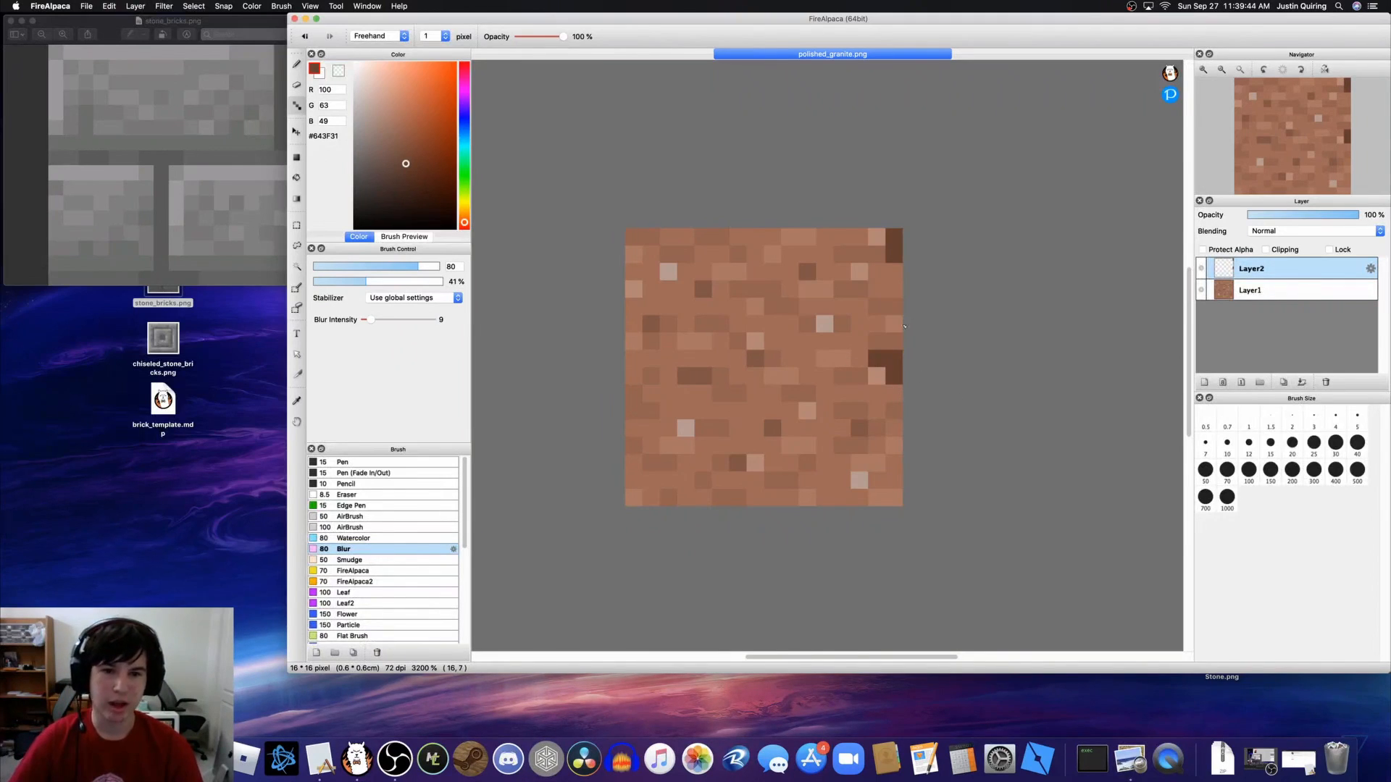
drag(895, 277, 894, 338)
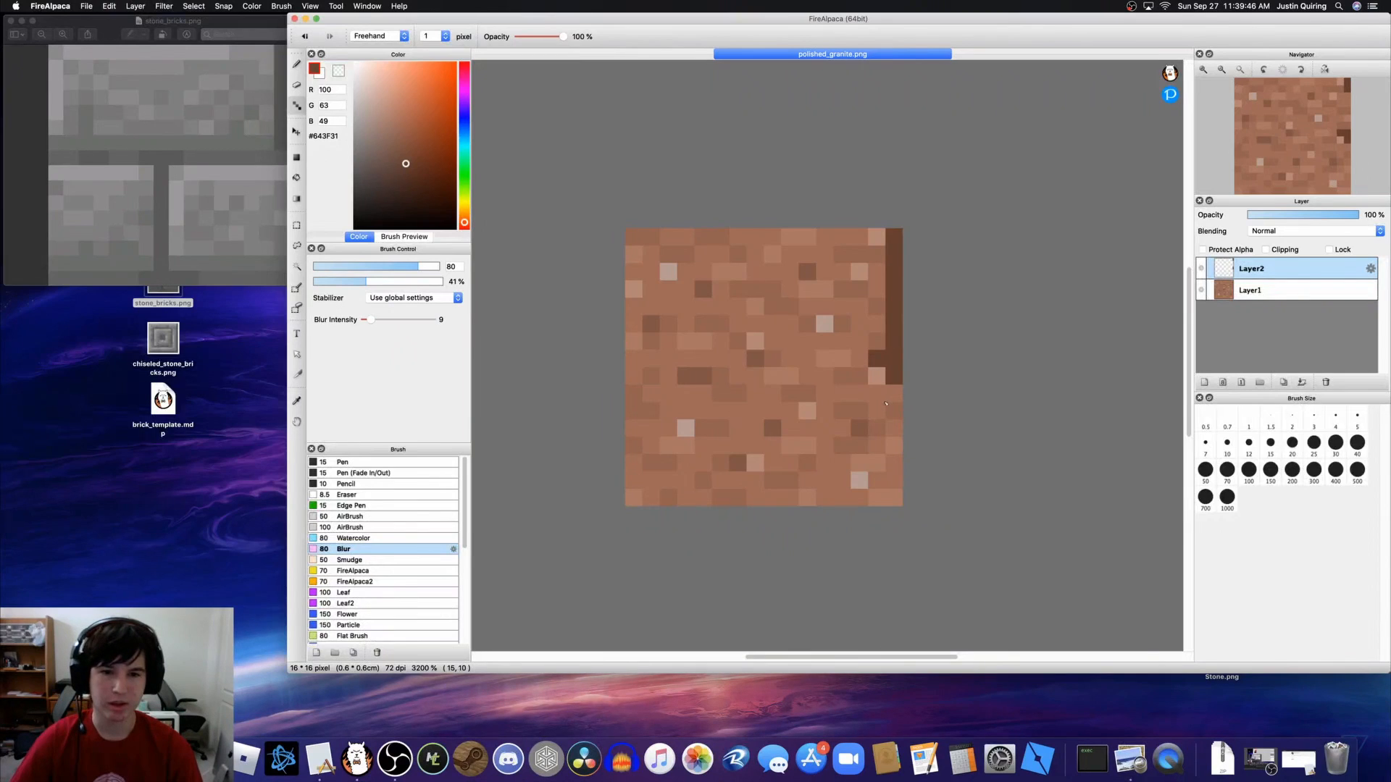
drag(894, 498, 568, 502)
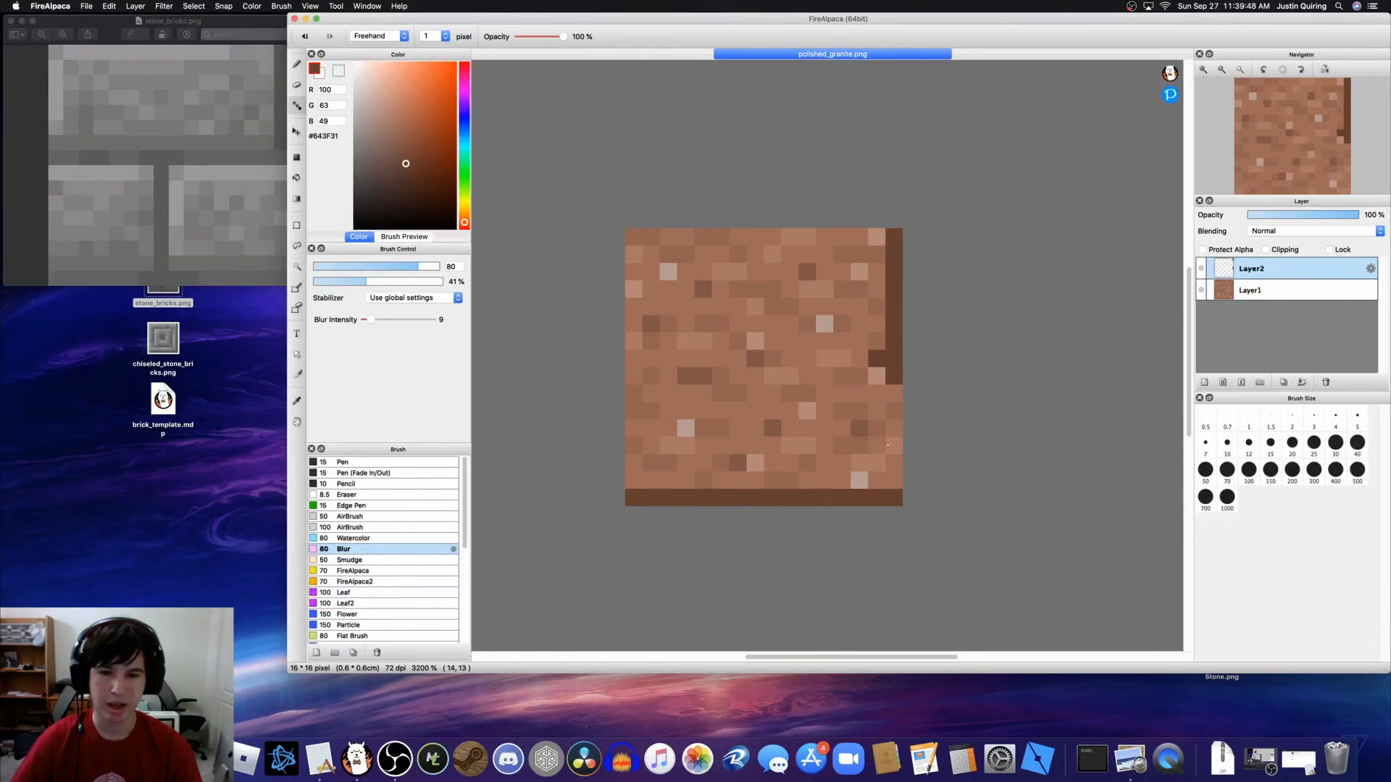
Step: Draw the mortar line across the middle and the vertical joint centred below it, erasing the stray pixel under the line's right end
mouse_move(882, 353)
mouse_down()
mouse_move(636, 368)
mouse_move(708, 388)
mouse_move(669, 363)
mouse_move(884, 359)
mouse_up()
key(super+z)
click(338, 72)
click(894, 376)
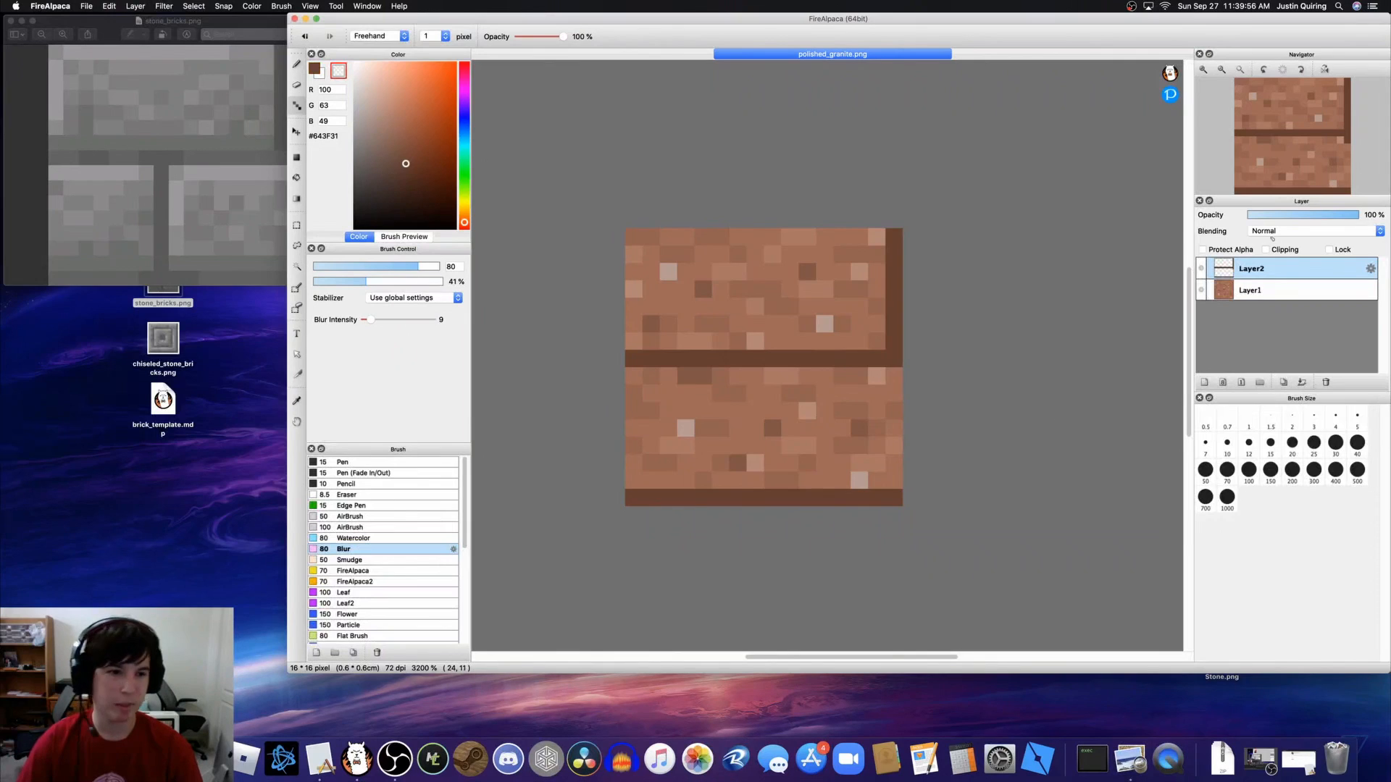
key(x)
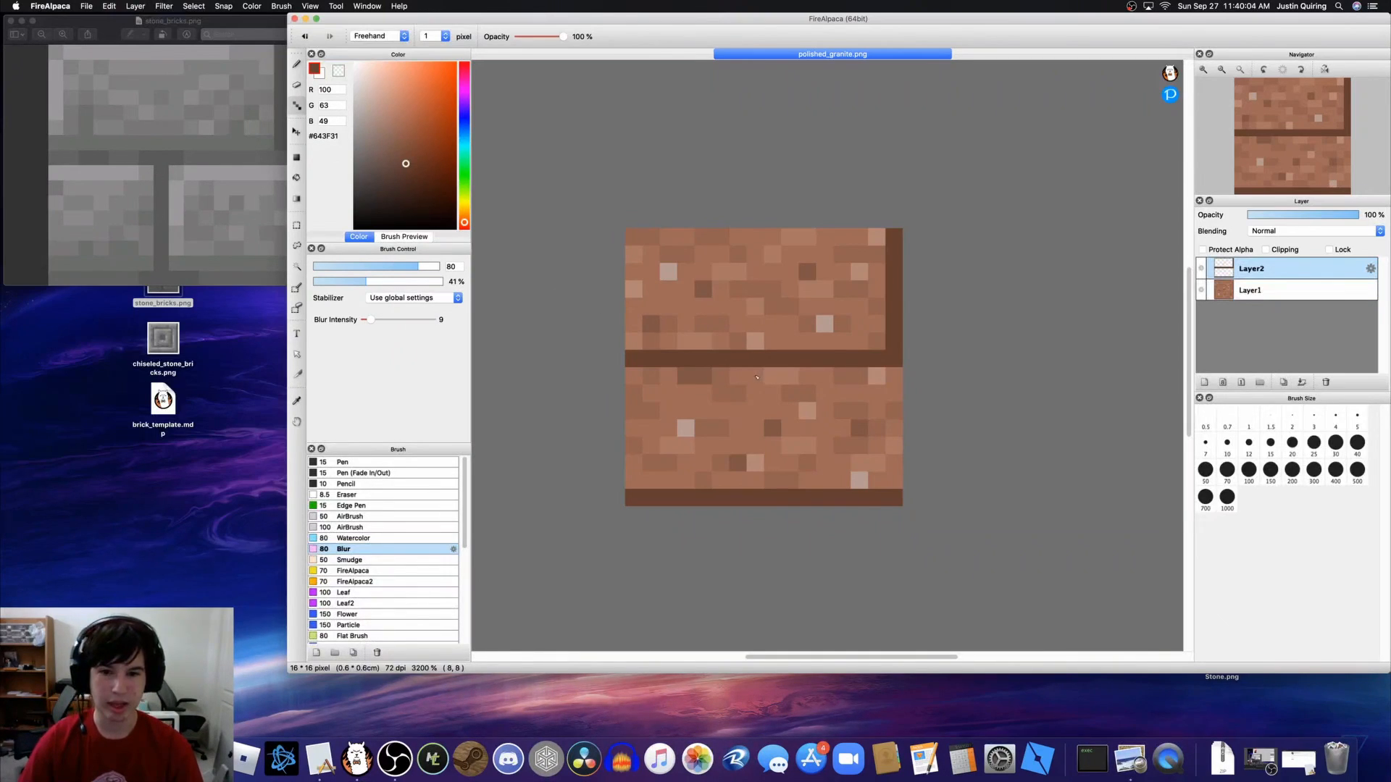
drag(748, 373, 756, 484)
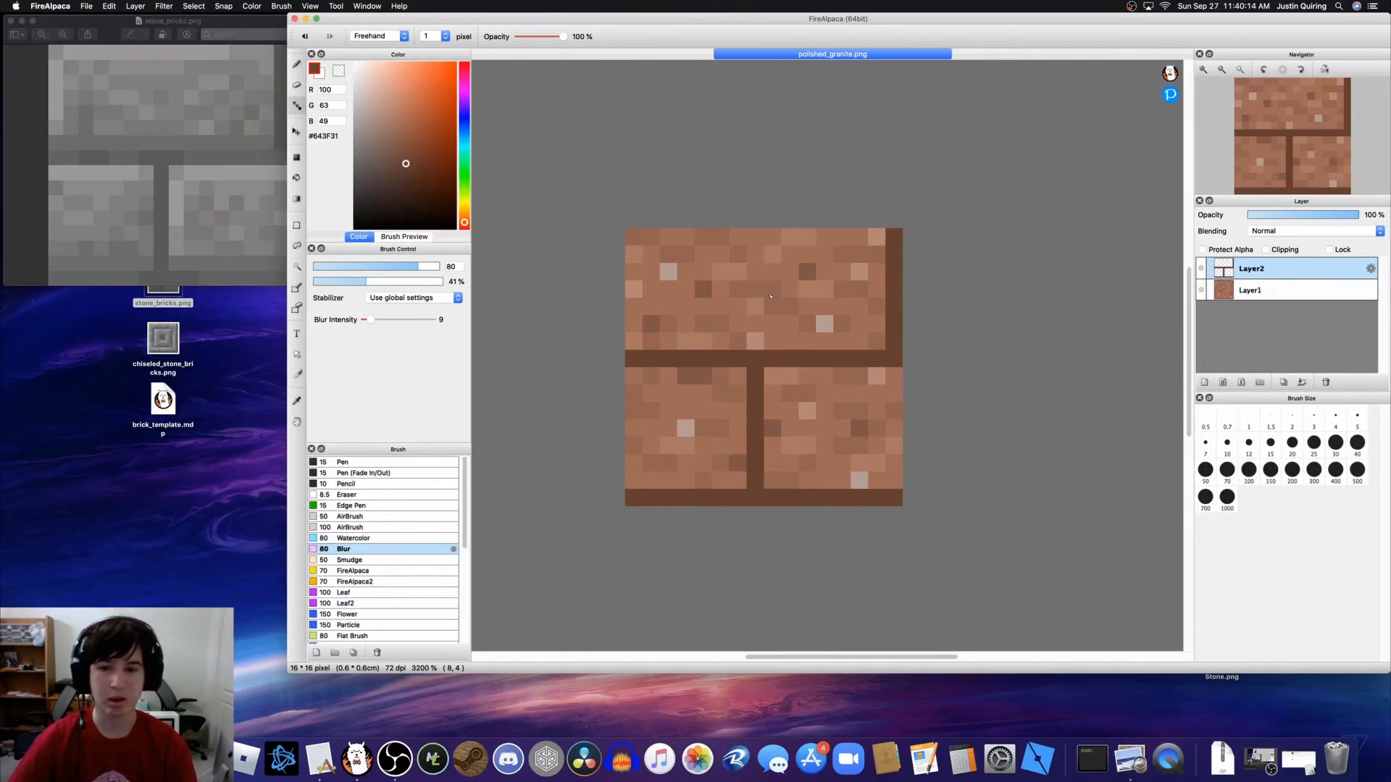
Step: Shade the middle mortar line around the vertical joint with single pixels of darker brown #563326
click(411, 173)
drag(410, 173, 411, 173)
click(755, 361)
click(720, 358)
click(772, 358)
click(738, 358)
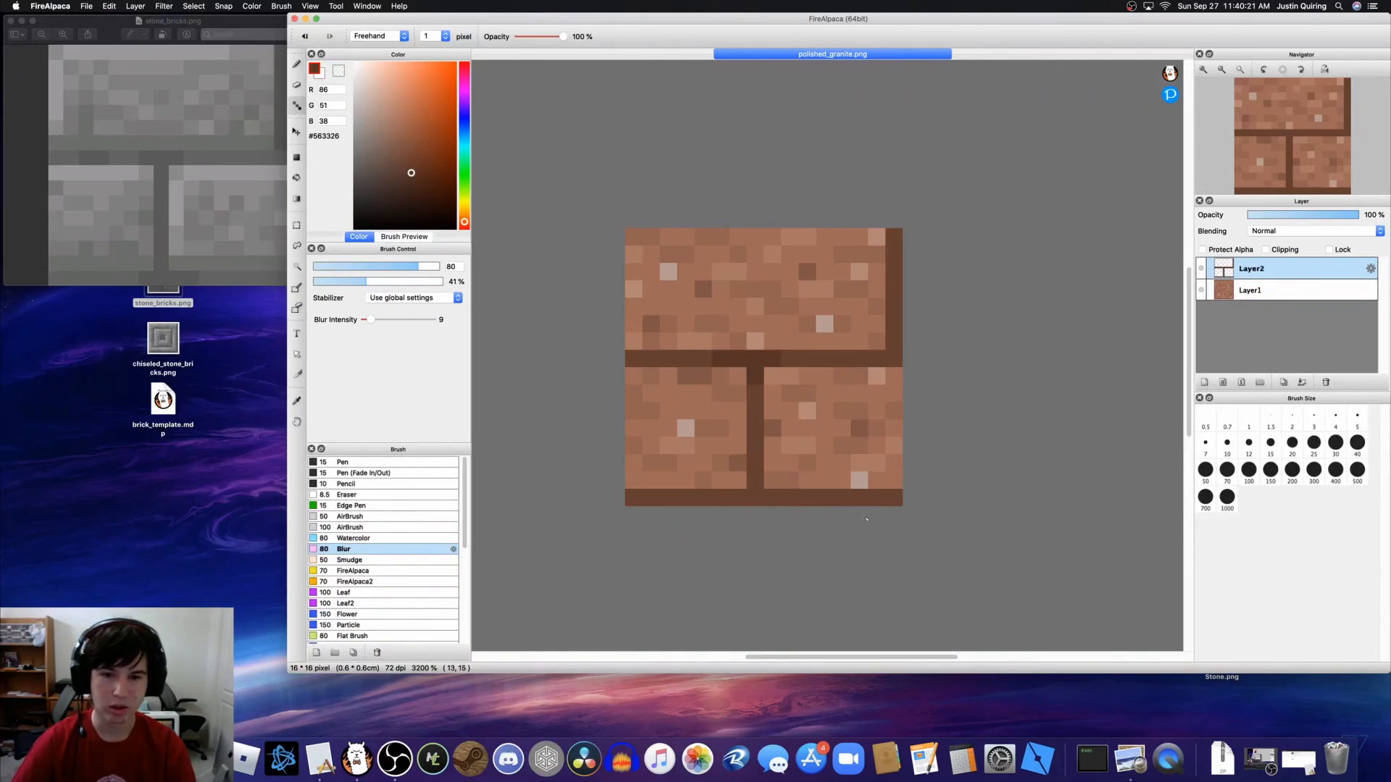
Step: Shade the mortar with #563326 pixels at the vertical joint's foot, the right-edge corner and the middle line's left end
click(755, 480)
click(756, 497)
click(738, 497)
click(772, 497)
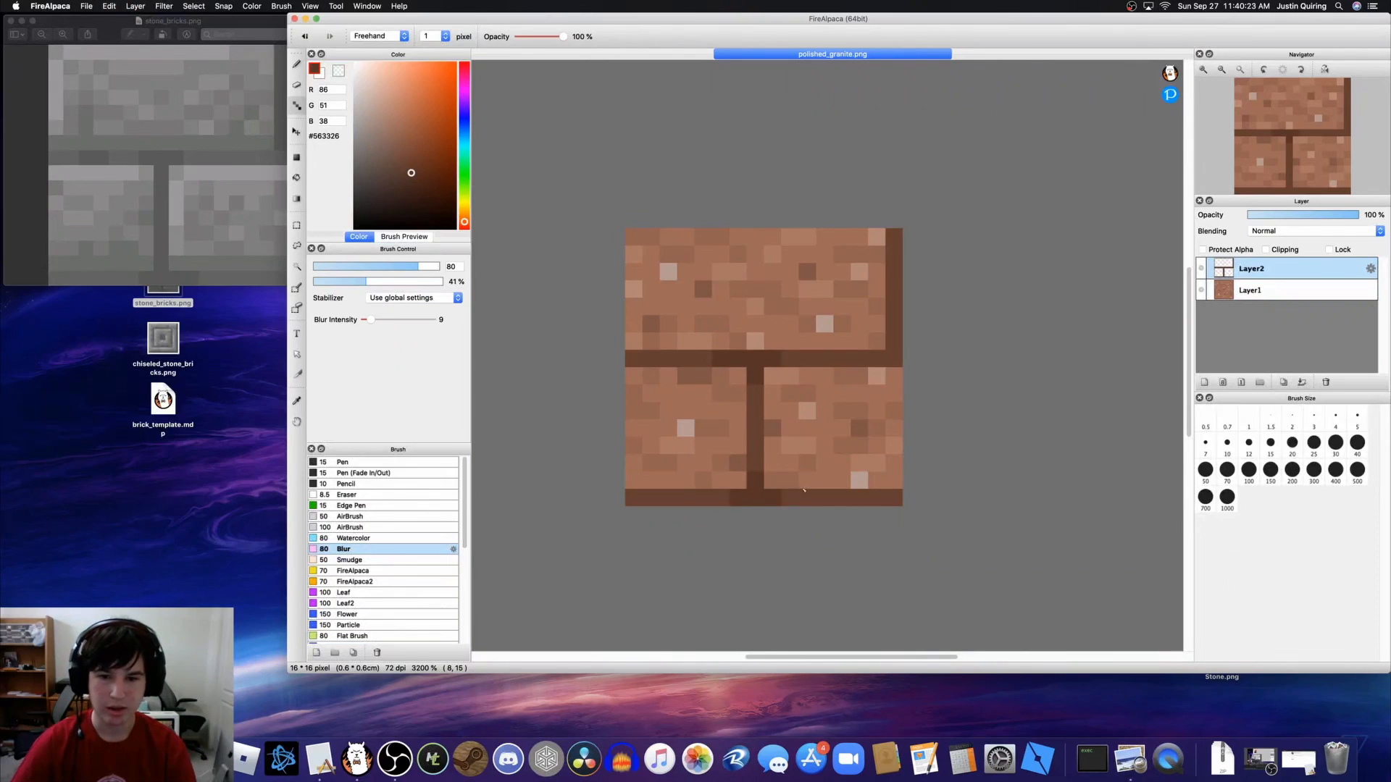
click(894, 341)
click(894, 358)
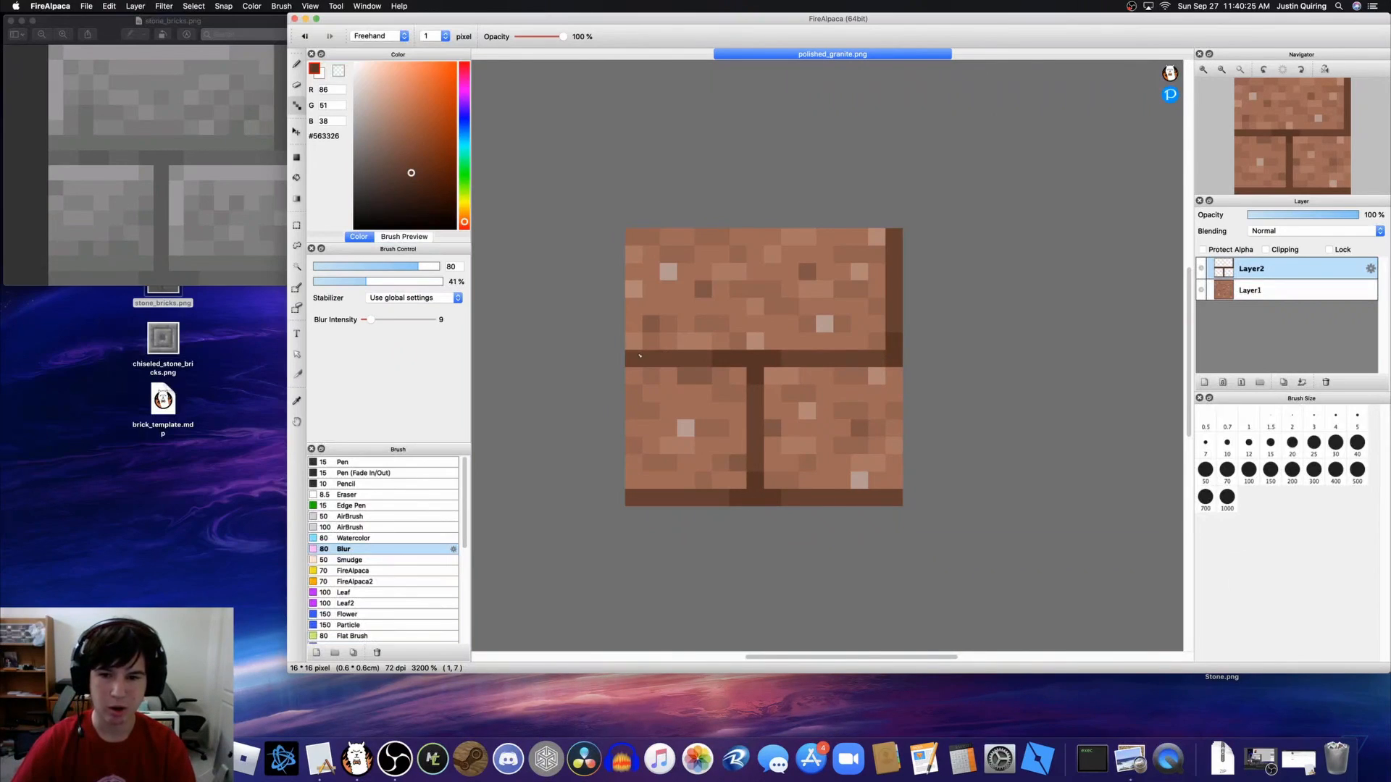
click(640, 355)
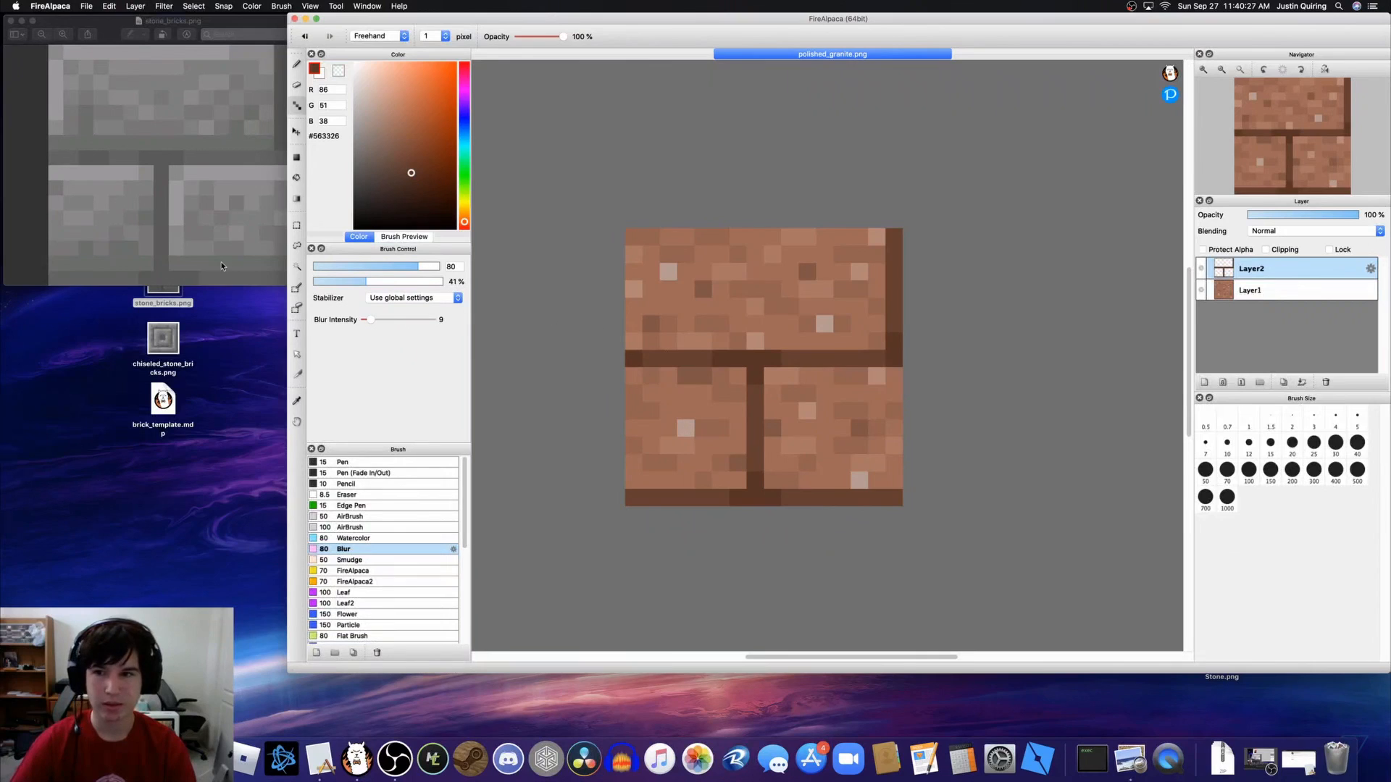
Step: Soften the mortar shading with single pixels of intermediate brown #5D3526 beside the darker spots on all mortar lines
click(413, 168)
click(704, 358)
click(788, 359)
click(891, 323)
click(755, 392)
click(790, 498)
Step: Adjust Layer2's mortar colour with the Hue filter, setting saturation to -6 and brightness to +1
click(164, 5)
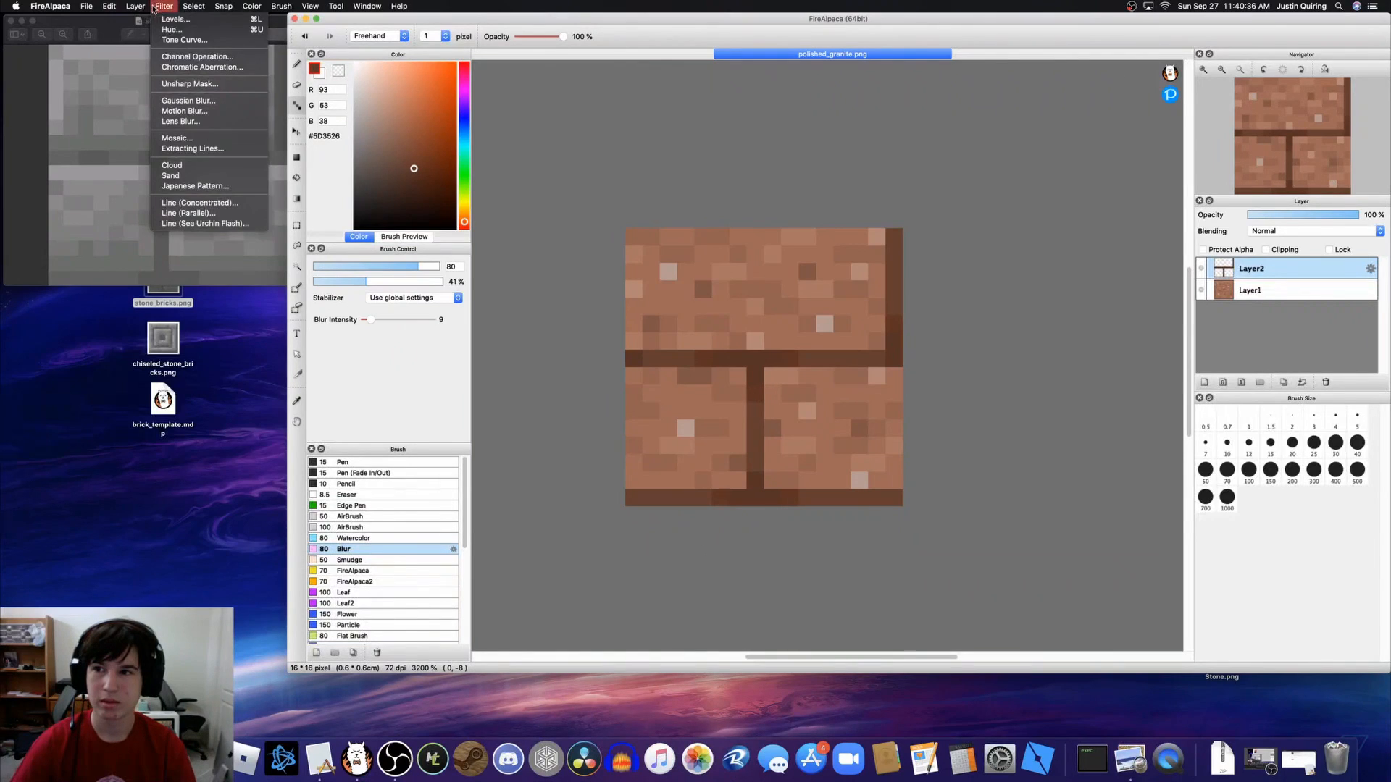
click(188, 33)
click(816, 349)
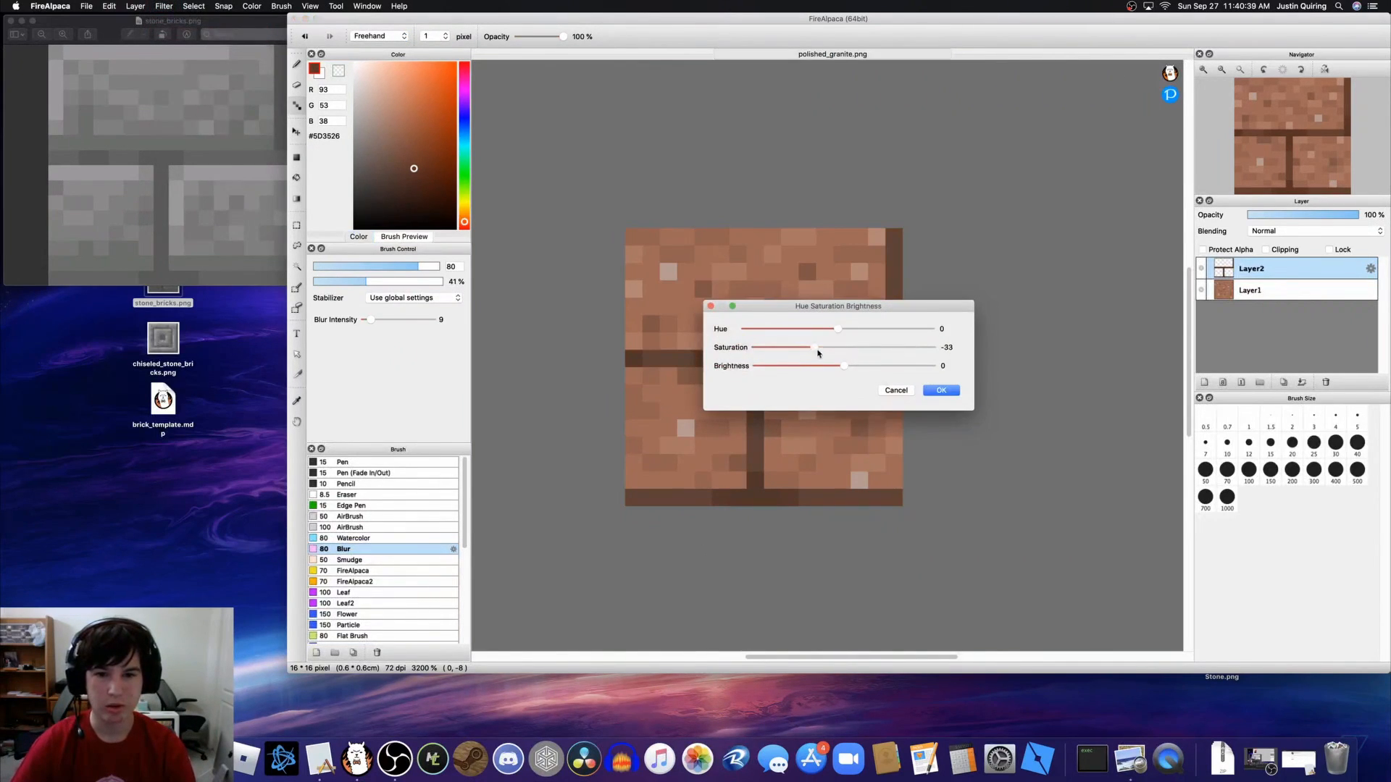
drag(855, 304, 1018, 244)
drag(977, 287, 1010, 308)
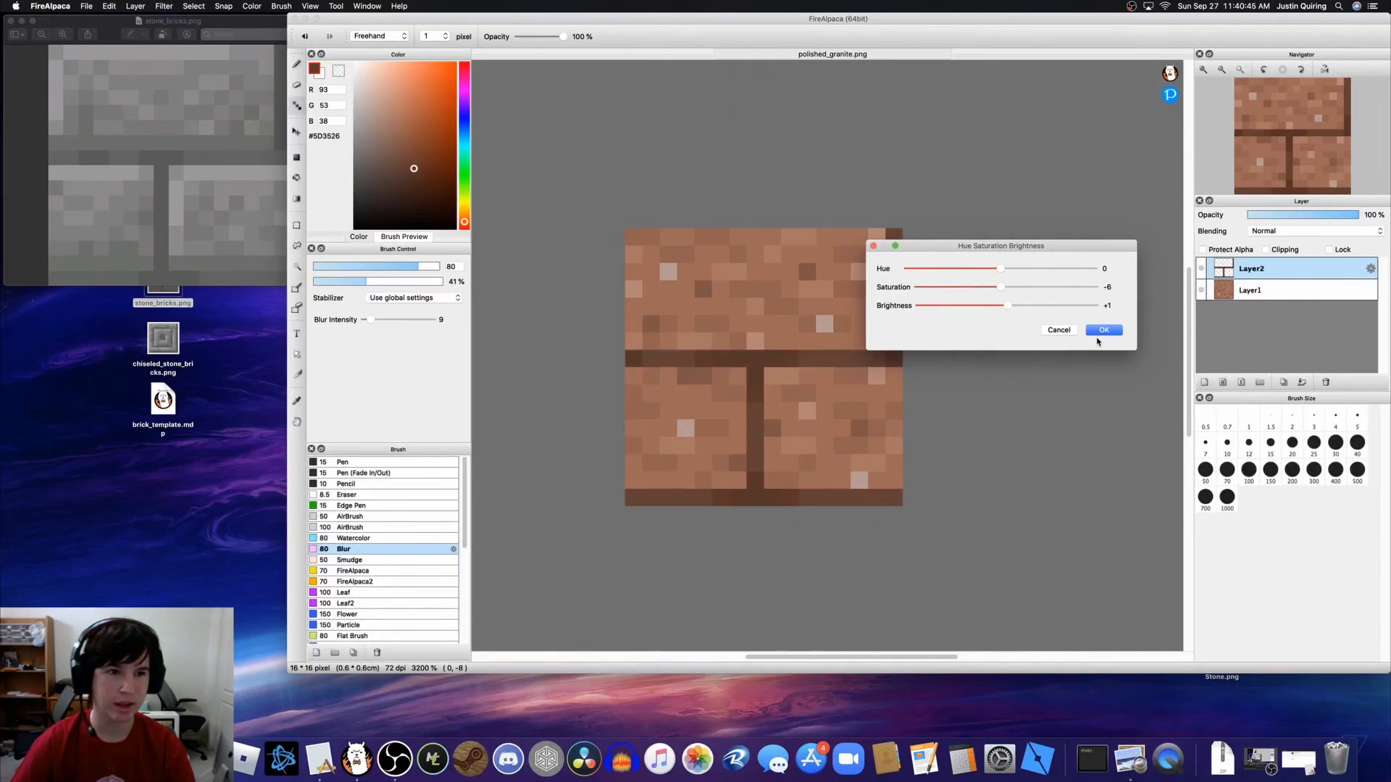
key(Return)
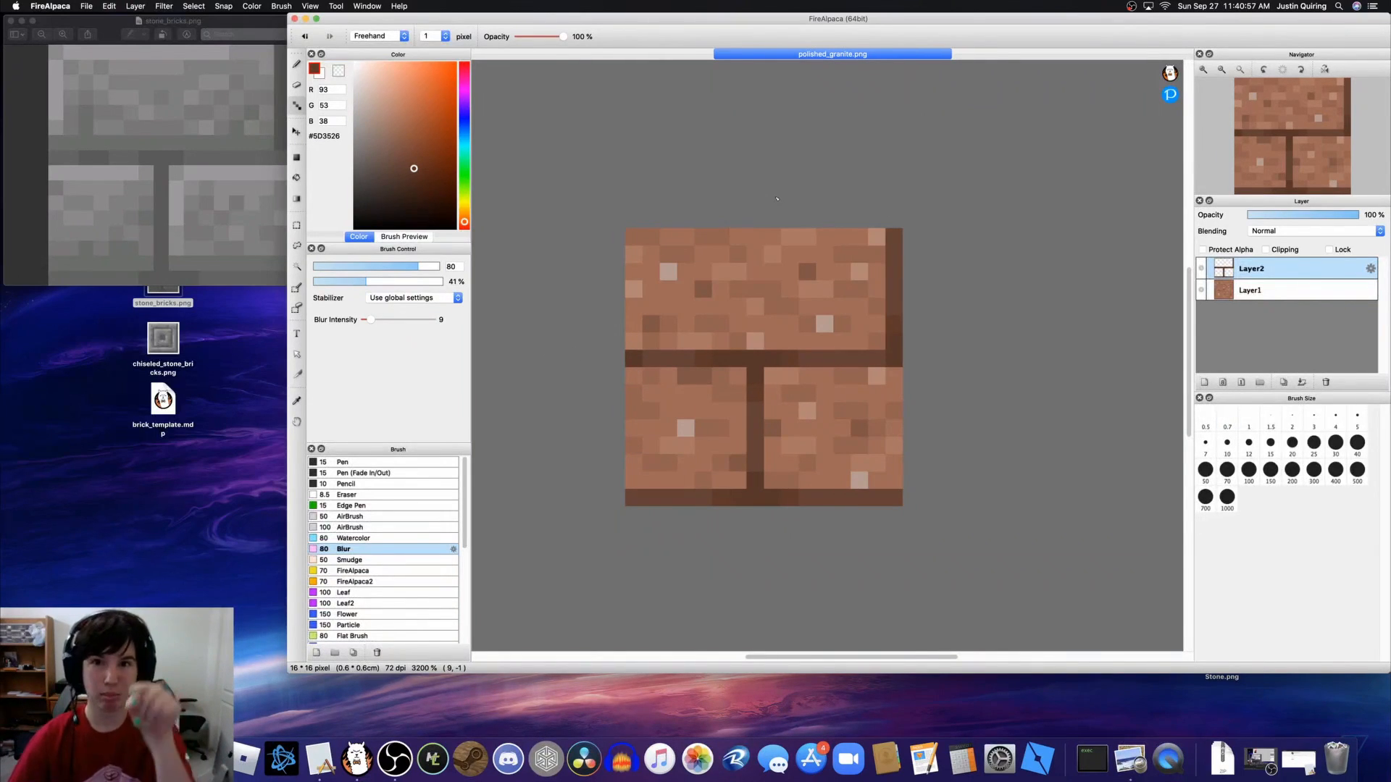
Step: Add two new layers and paint white #FFFFFF highlights on Layer4 along the upper brick's left and top edges, skipping the corner
click(1204, 382)
click(1205, 384)
drag(381, 97, 353, 61)
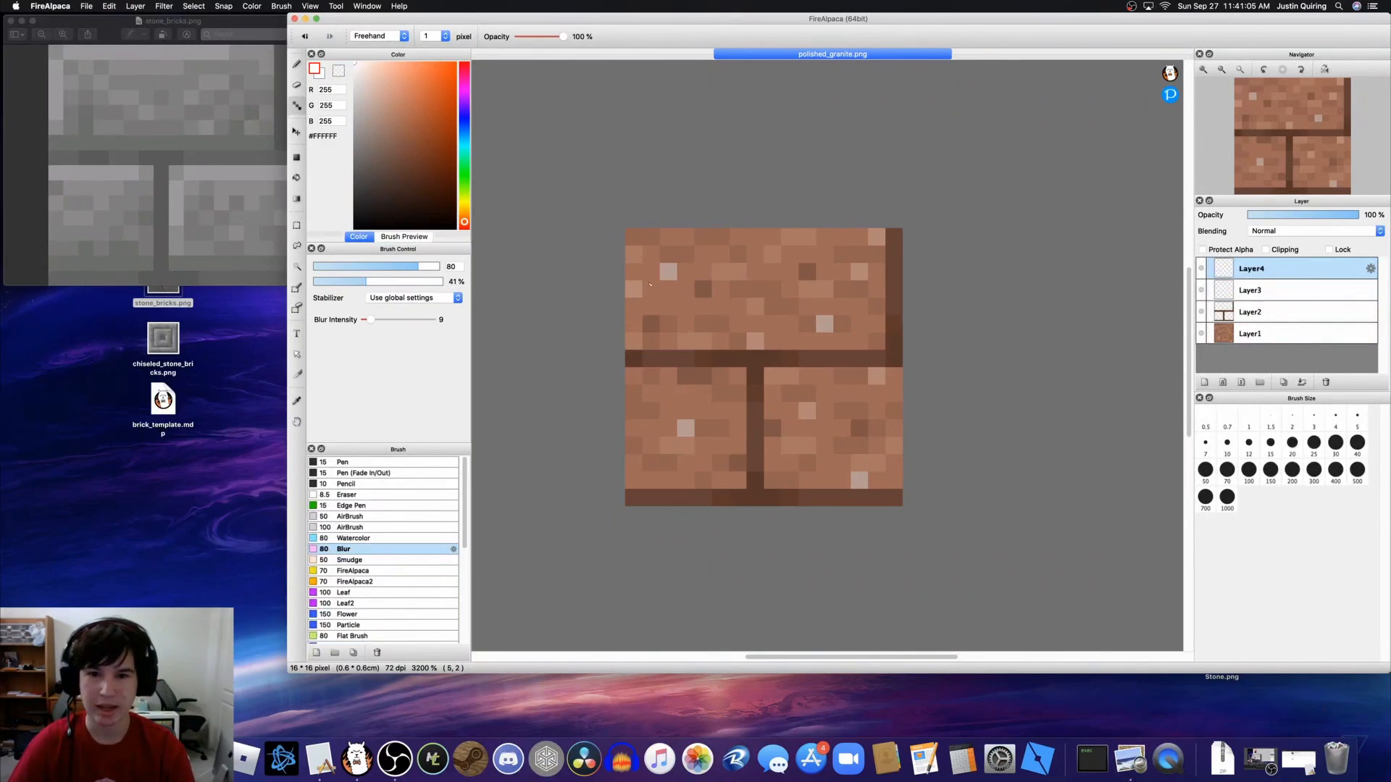
mouse_move(628, 324)
mouse_down()
mouse_move(634, 260)
mouse_move(654, 241)
mouse_move(814, 237)
mouse_up()
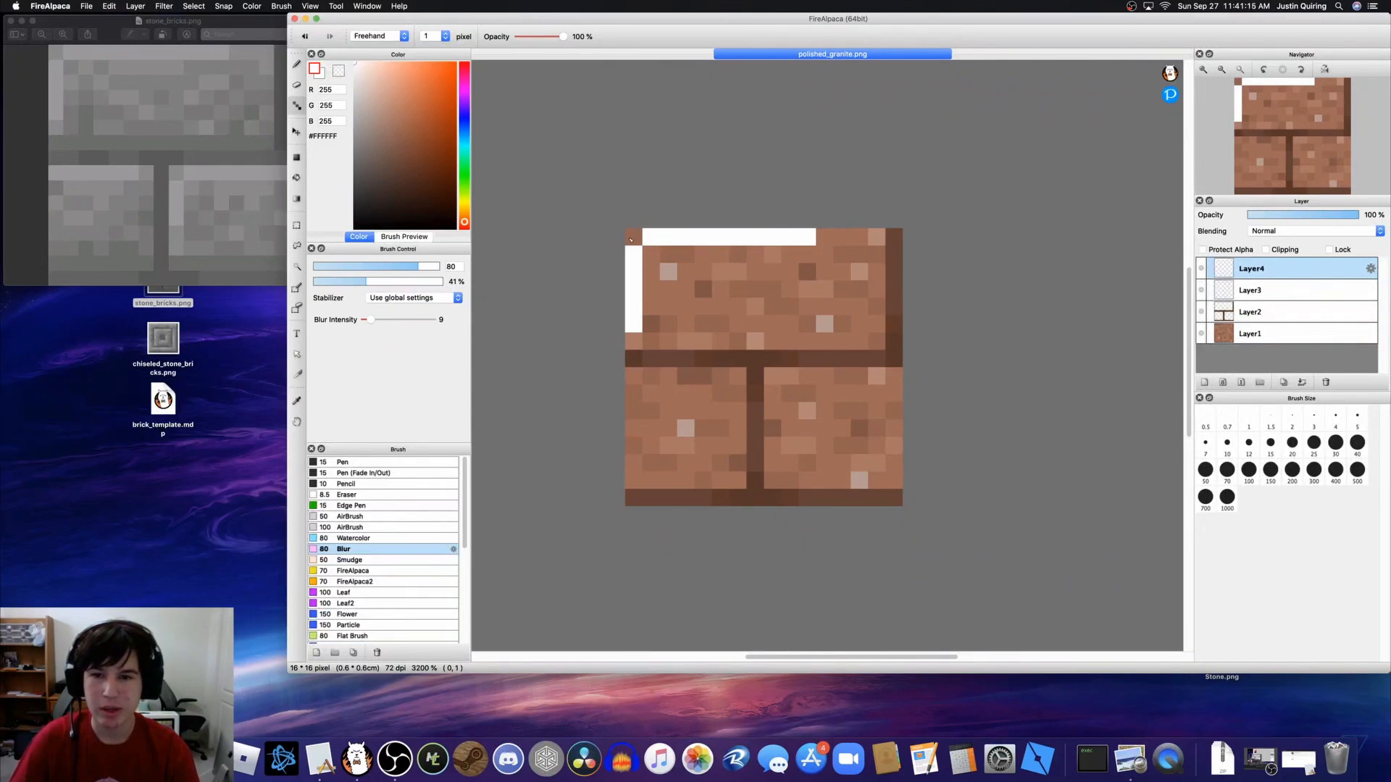
scroll(631, 240, up, 2)
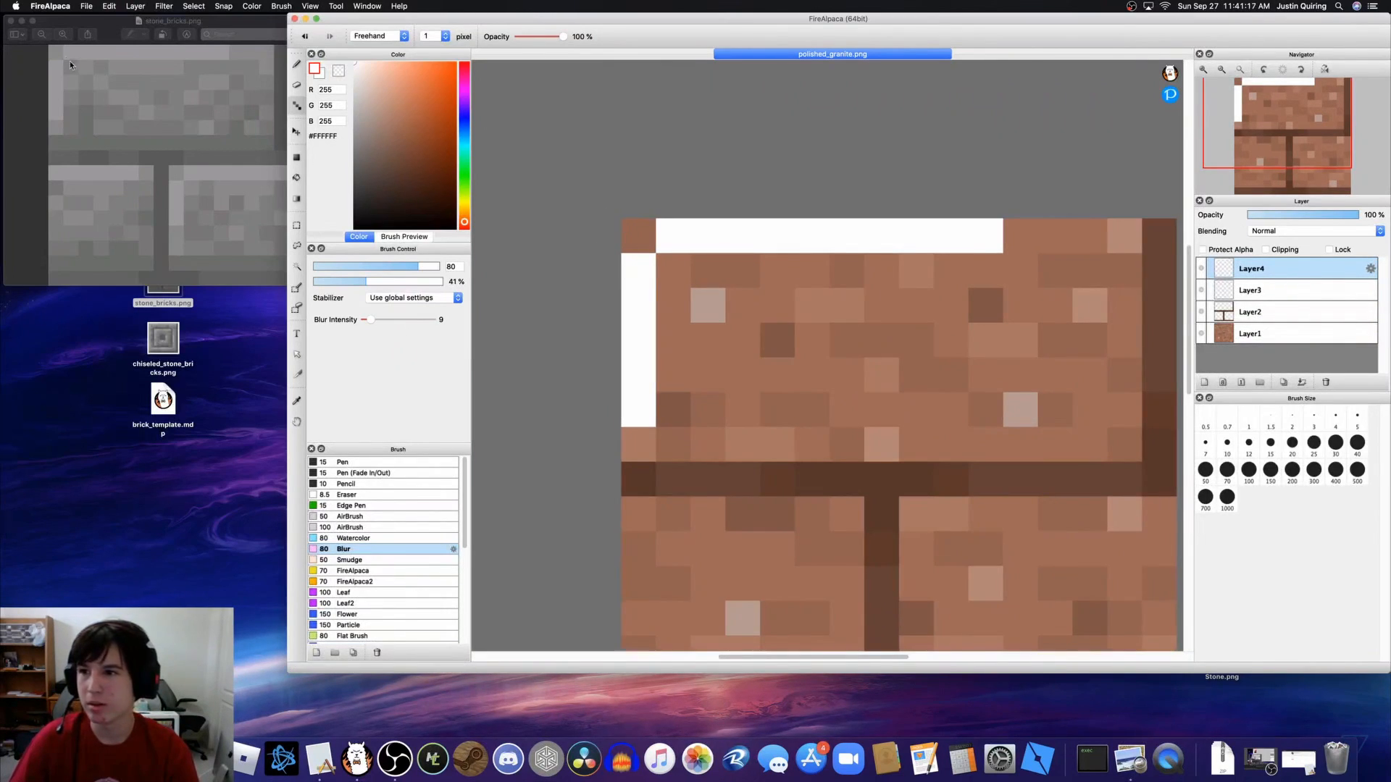
scroll(627, 306, down, 2)
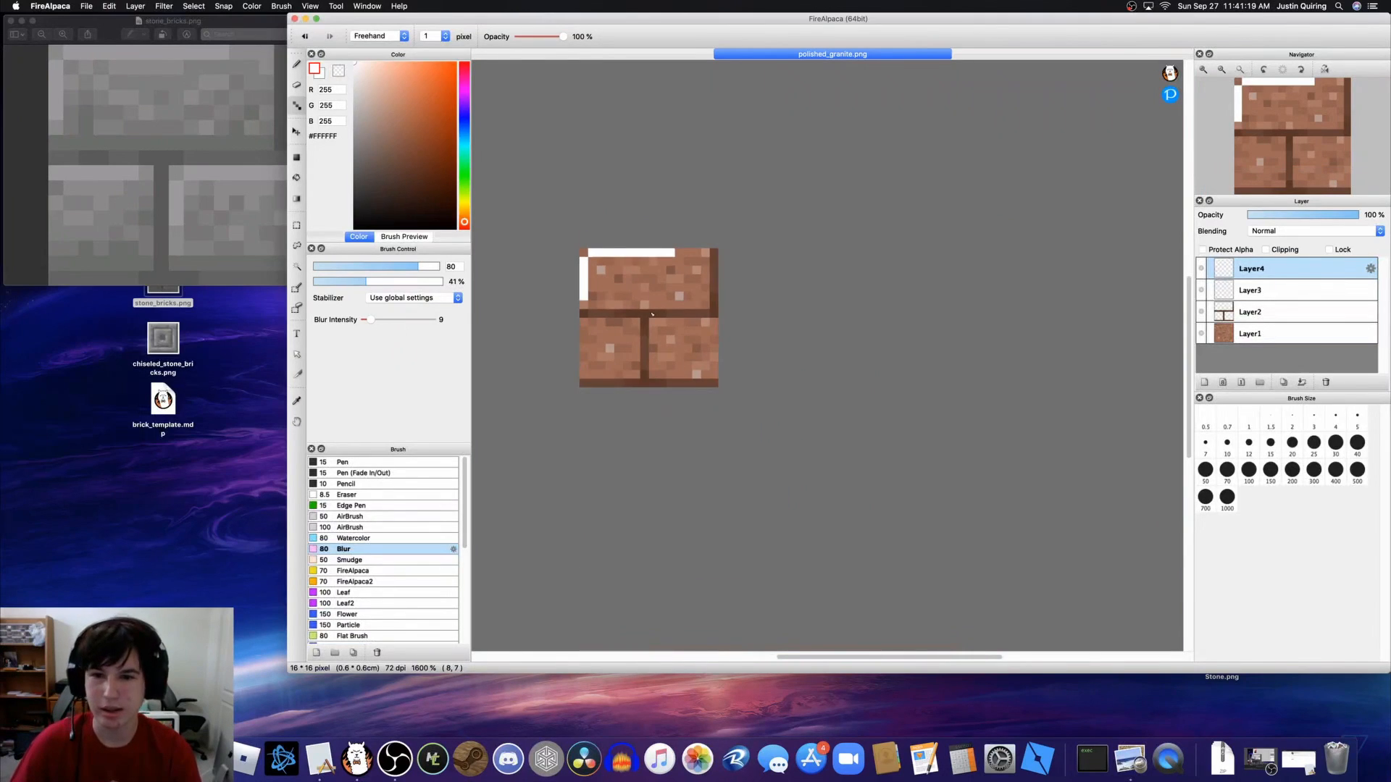
scroll(627, 306, up, 1)
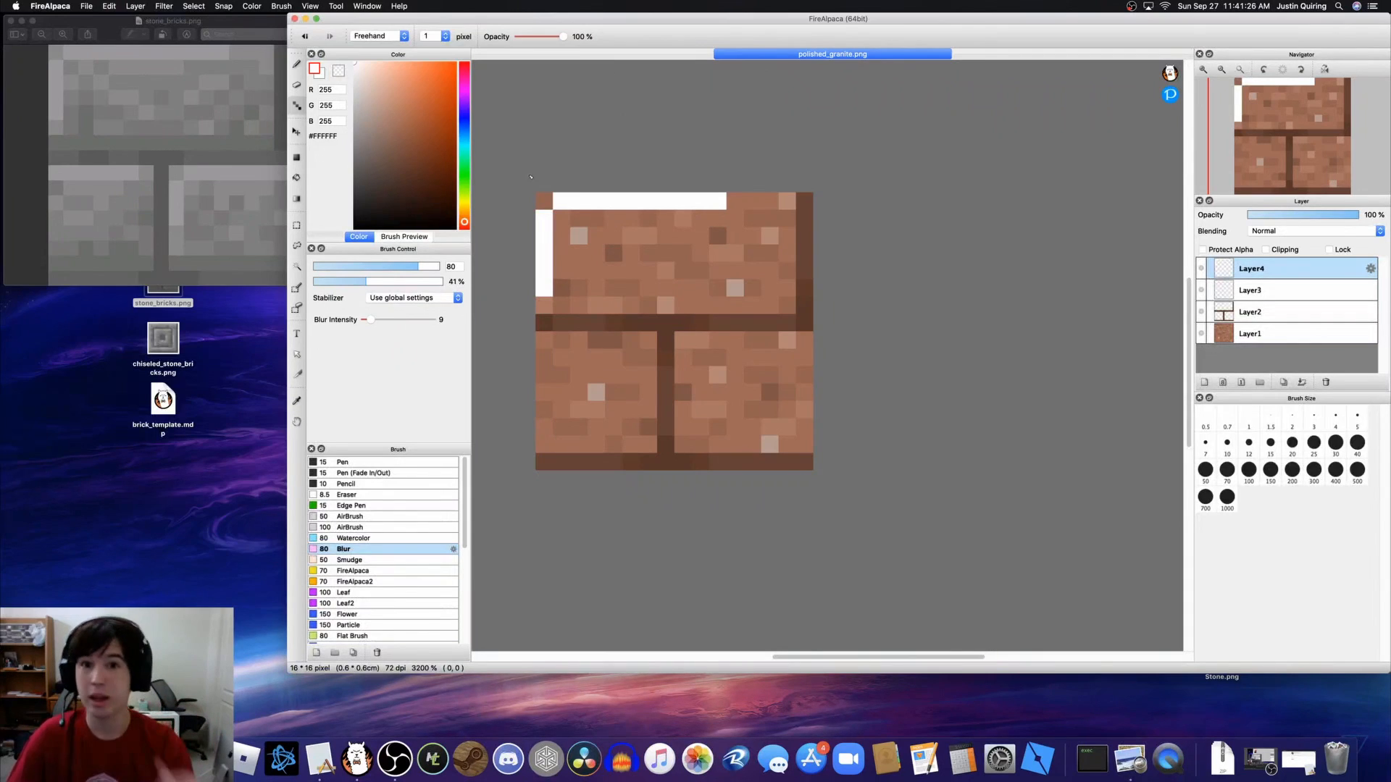
Step: Add white highlights to both lower bricks, extend the upper brick's highlight by one pixel, and set Layer4's opacity to 17%
mouse_move(707, 348)
mouse_down()
mouse_move(795, 346)
mouse_move(675, 358)
mouse_move(683, 395)
mouse_up()
click(545, 341)
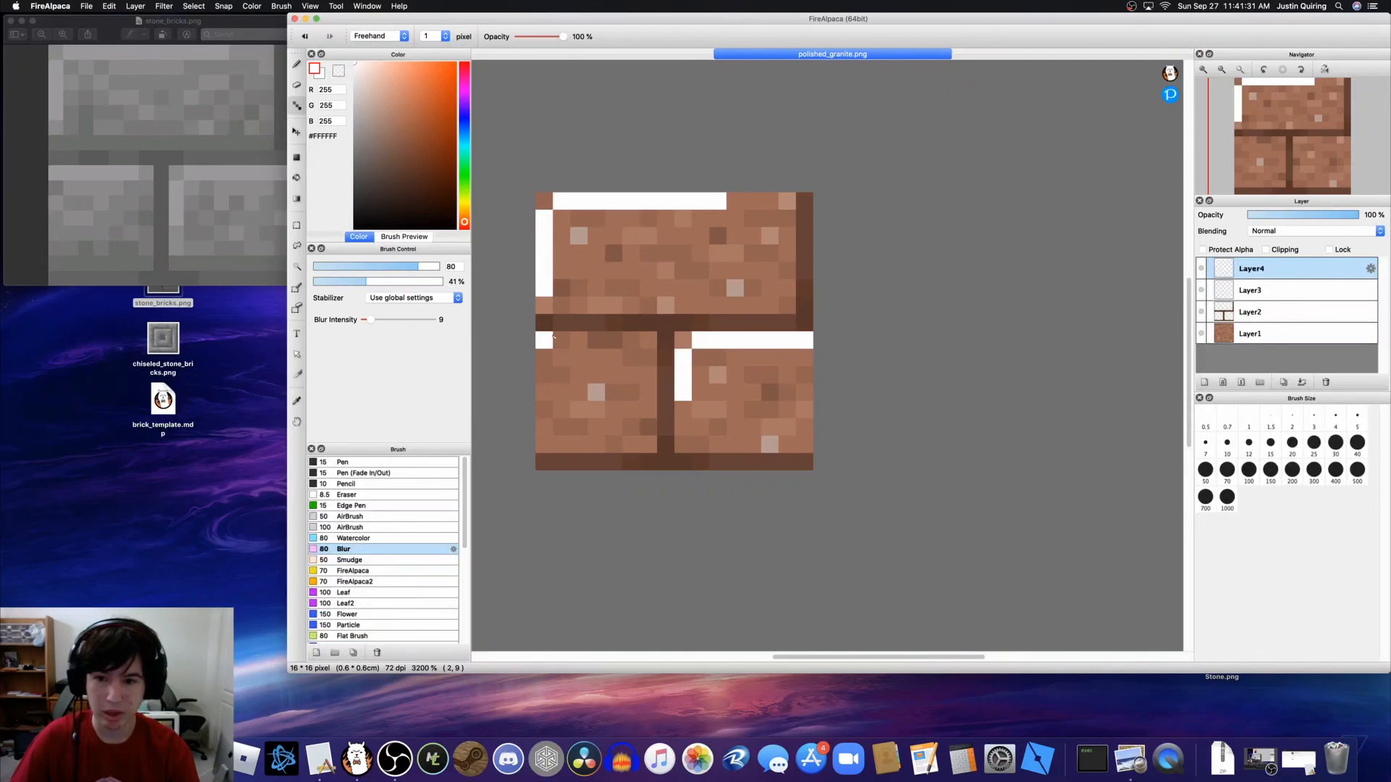
drag(562, 339, 597, 340)
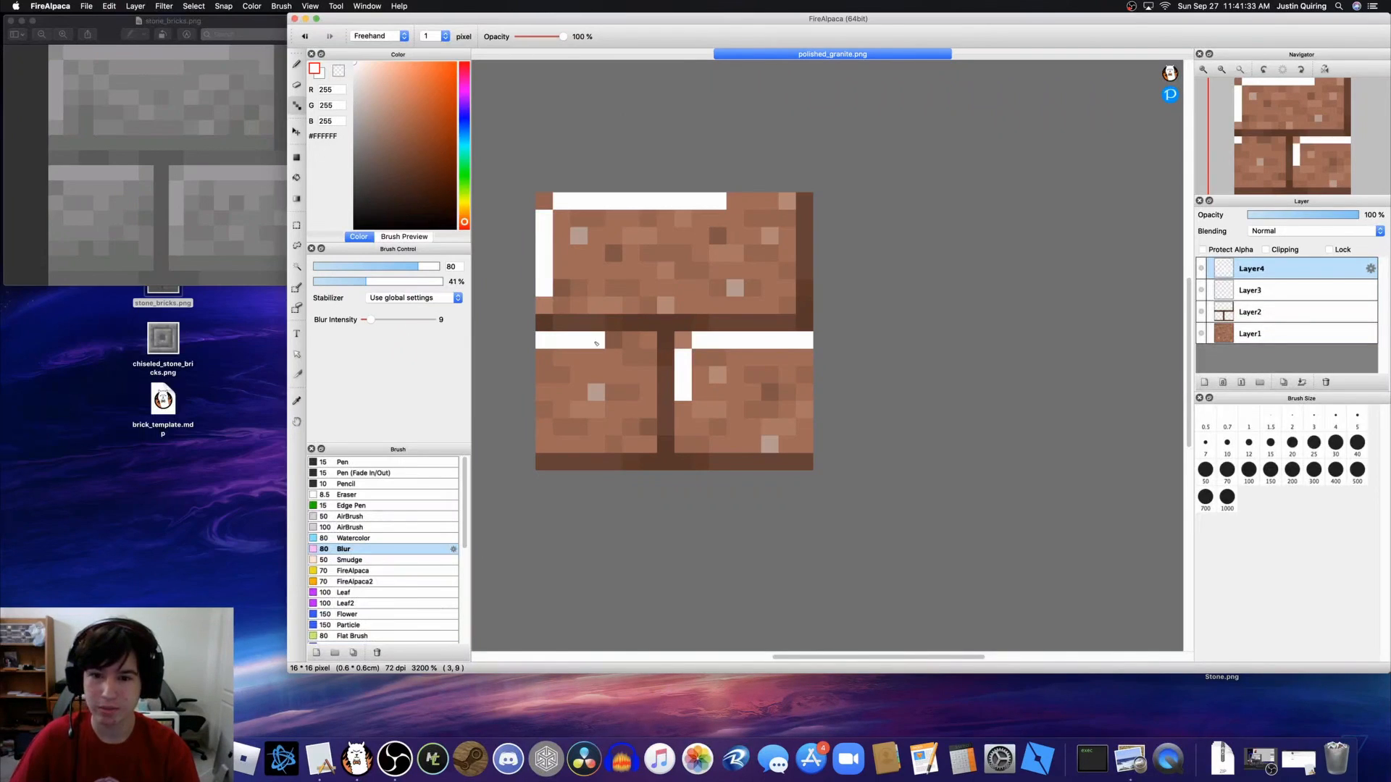
click(734, 203)
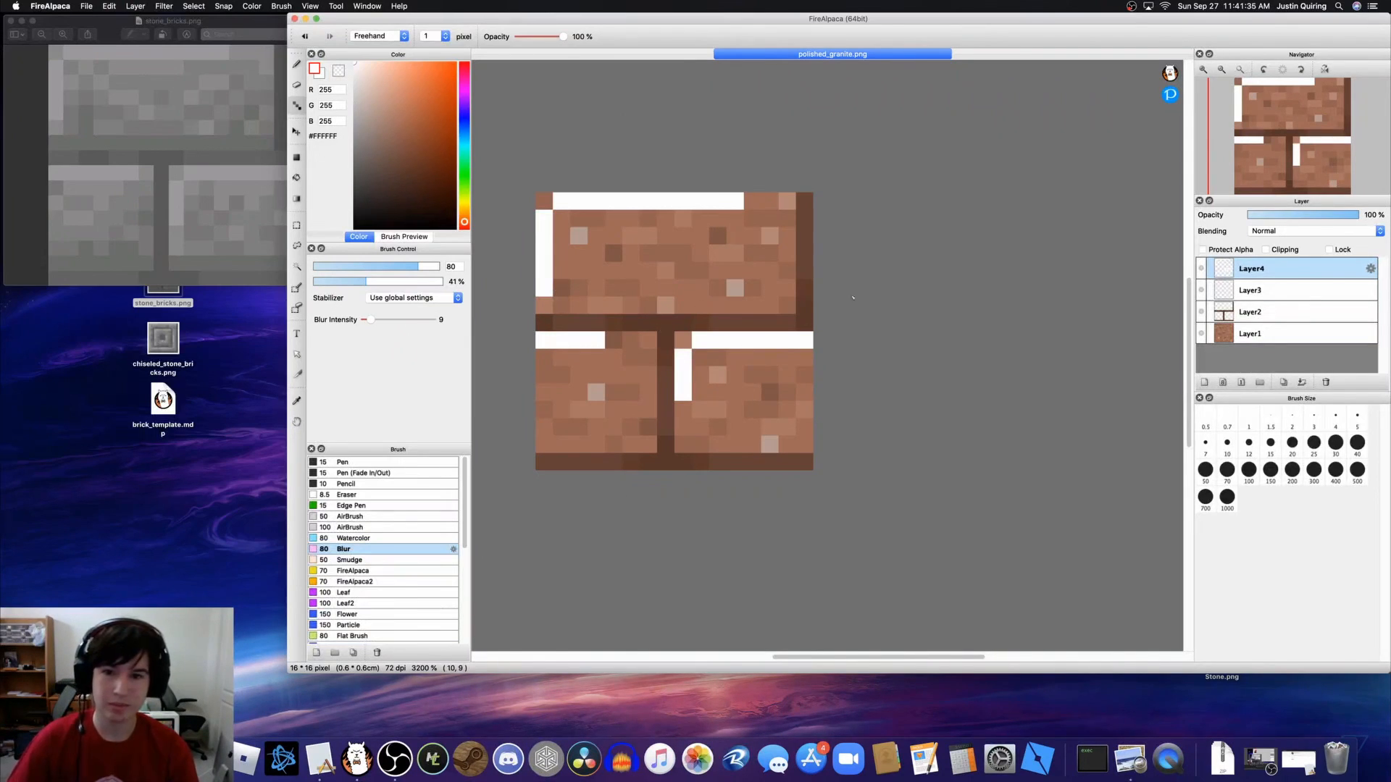
drag(1281, 215, 1263, 214)
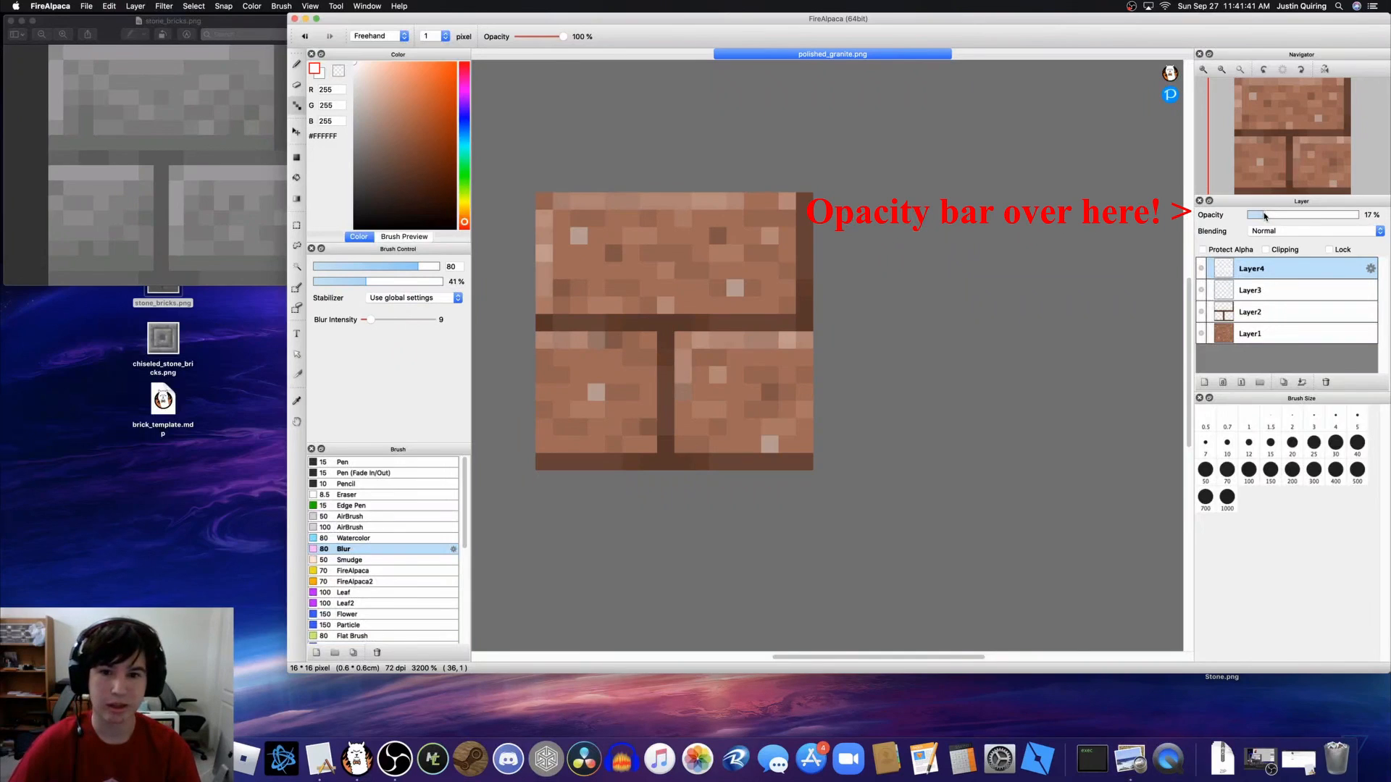
Step: Paint black #000000 shadows on Layer3 along the bricks' bottom edges with a few single pixels above, and set its opacity to 15%
click(1266, 292)
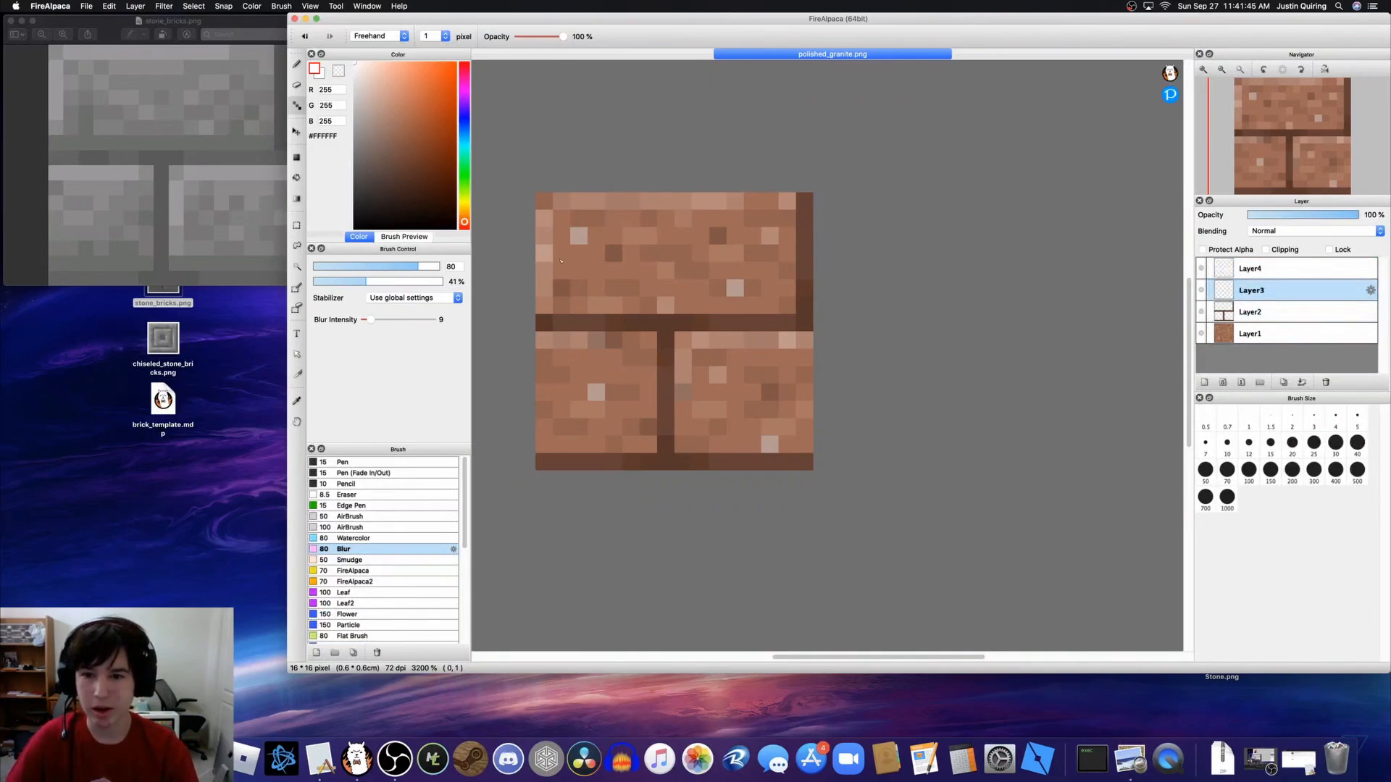
click(355, 227)
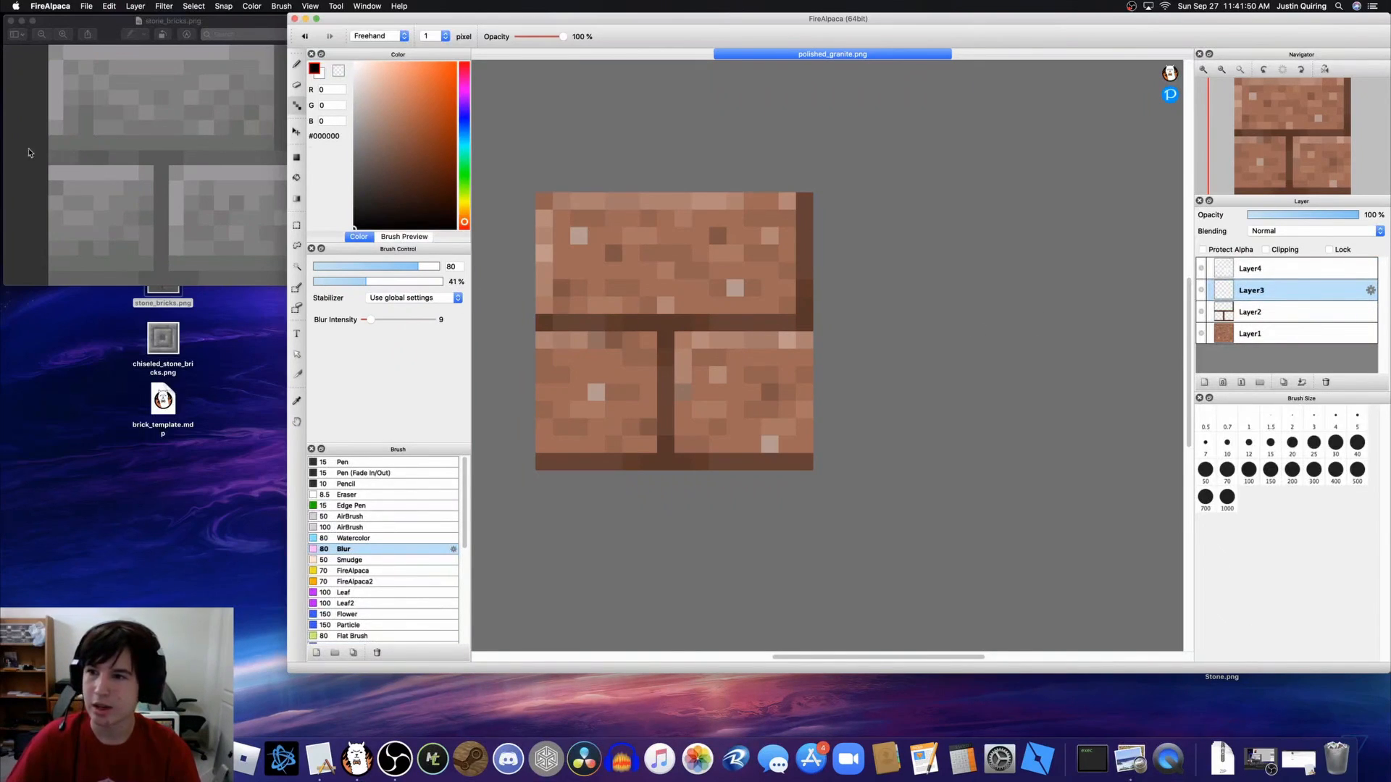
drag(543, 305, 787, 305)
drag(537, 447, 810, 453)
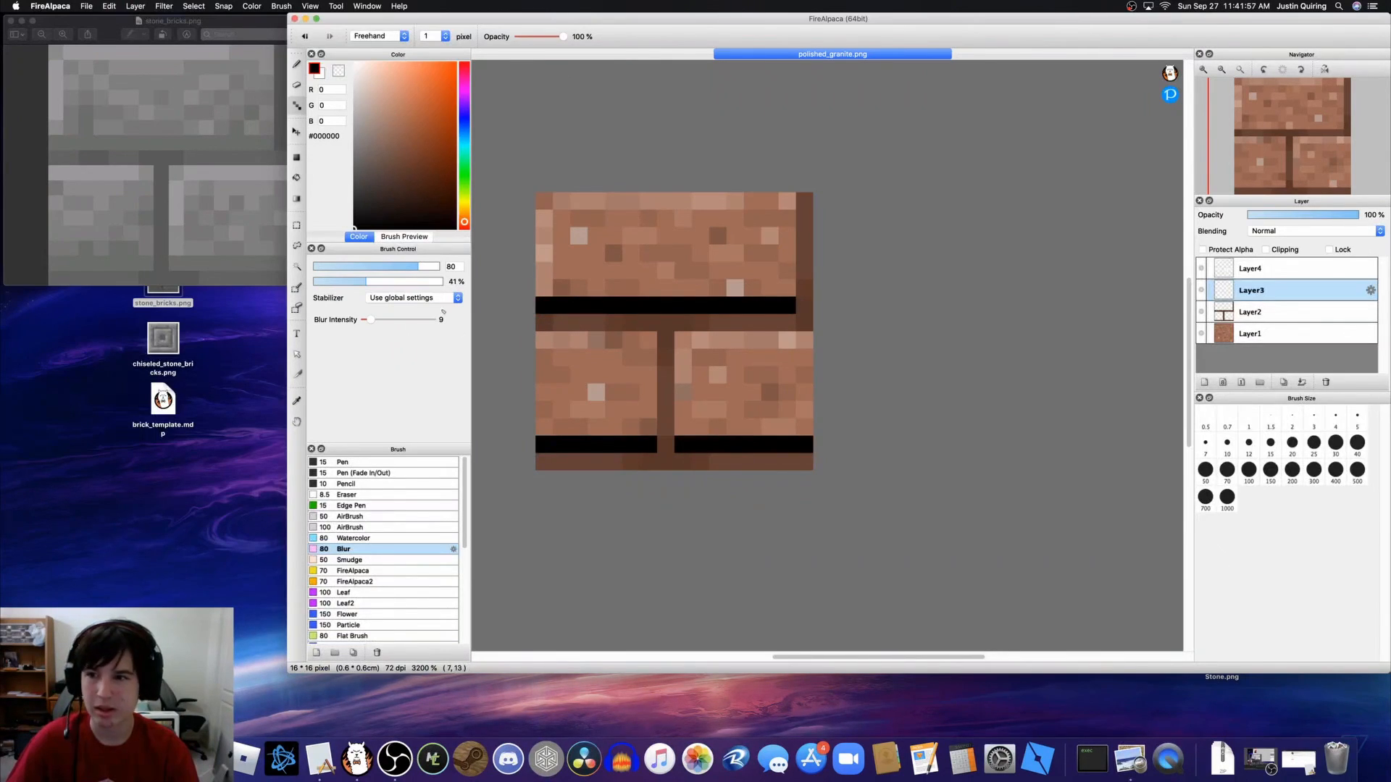
click(750, 289)
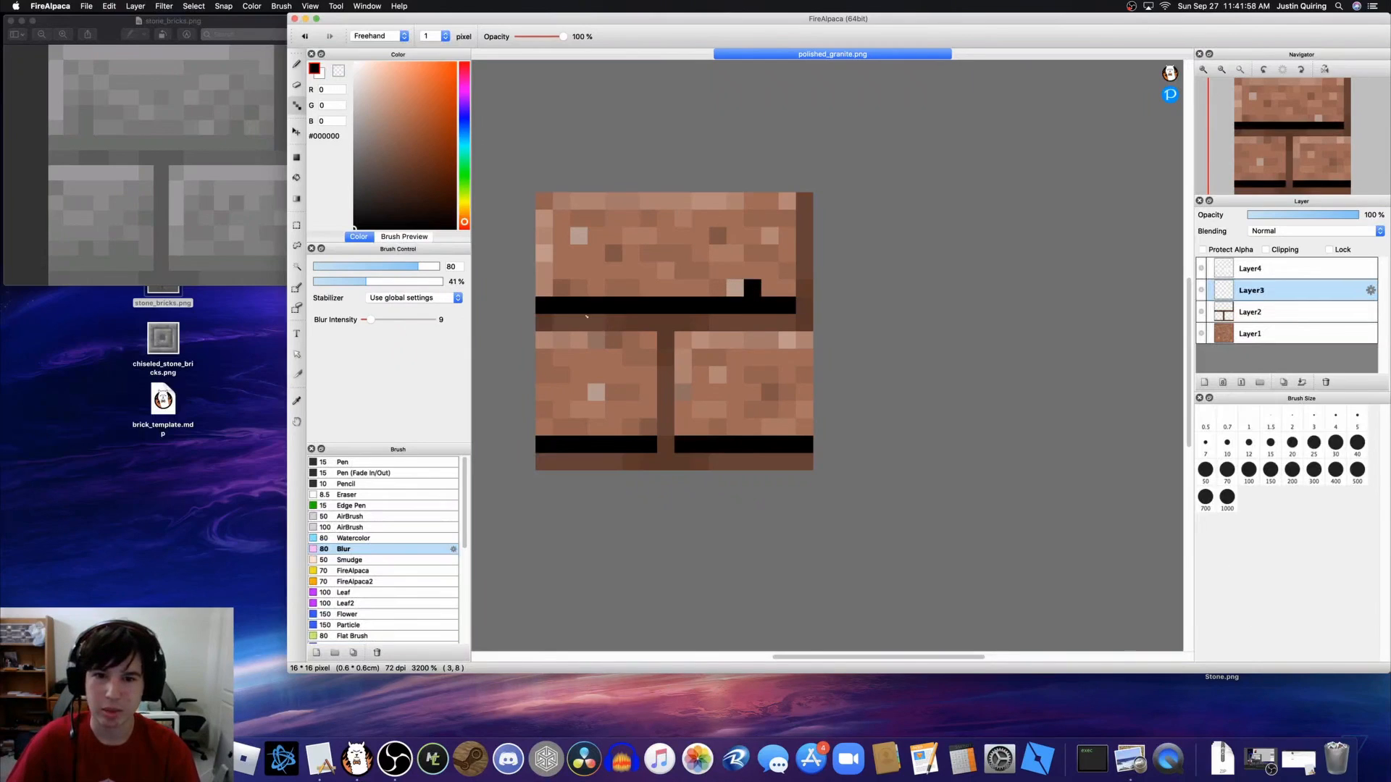
click(610, 428)
drag(1298, 217, 1266, 215)
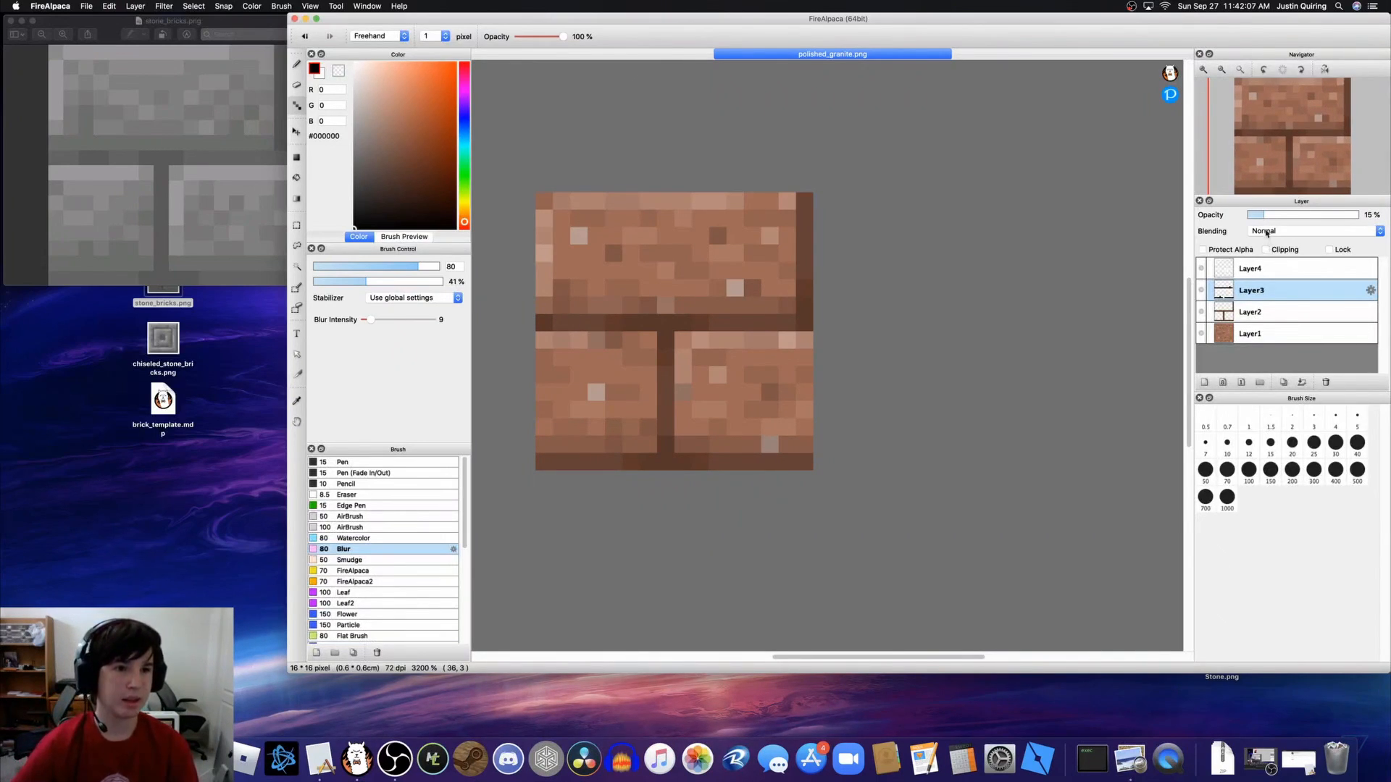
Step: Set the opacity of the highlight layer, Layer4, to 11% and compare the texture with stone_bricks.png
click(1274, 269)
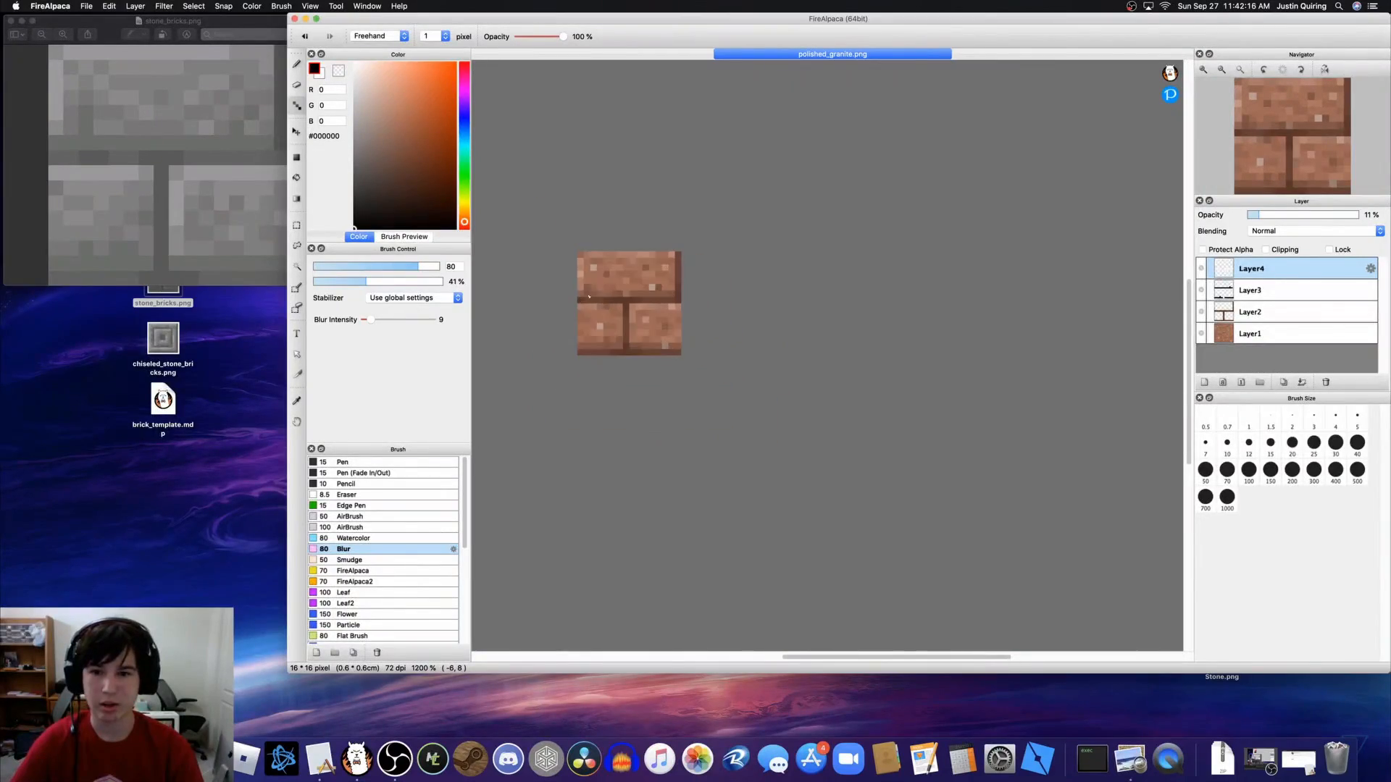
scroll(585, 298, up, 3)
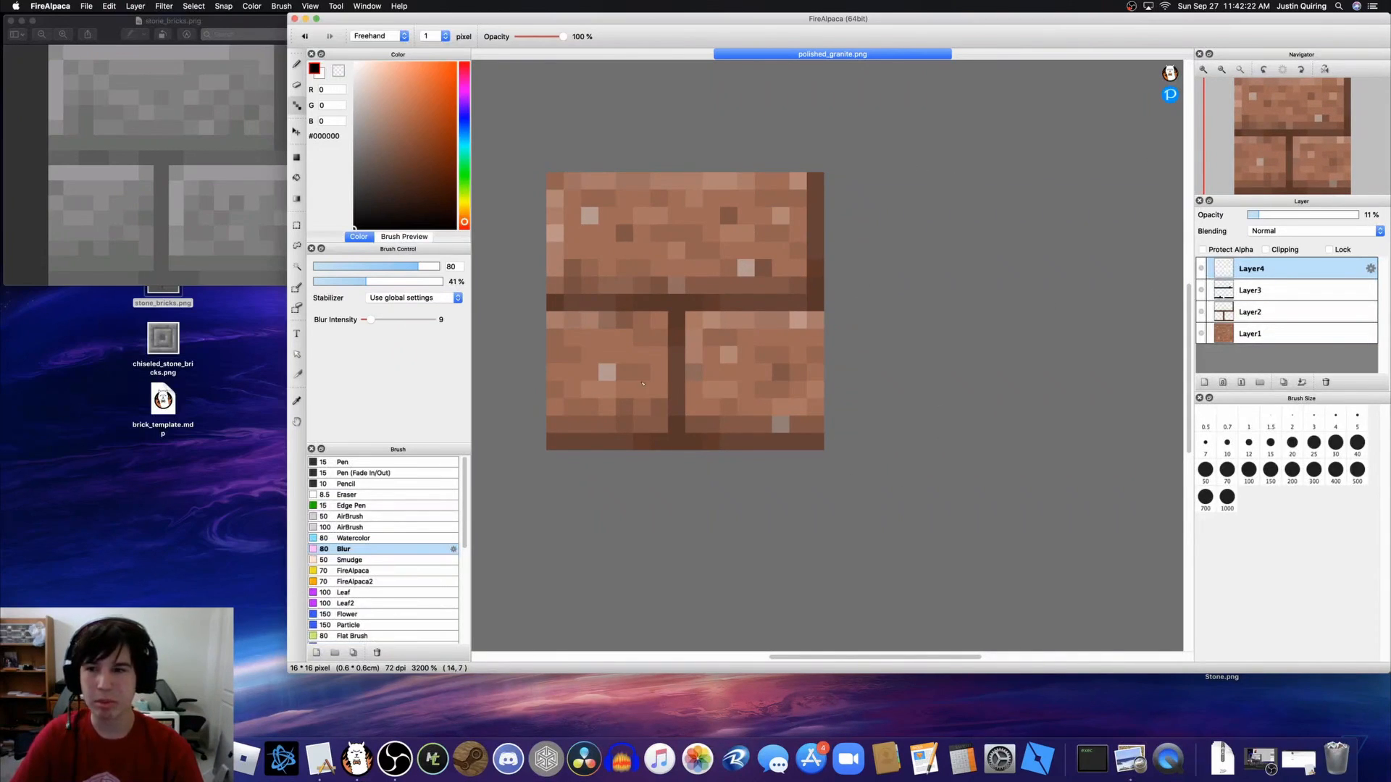
click(146, 211)
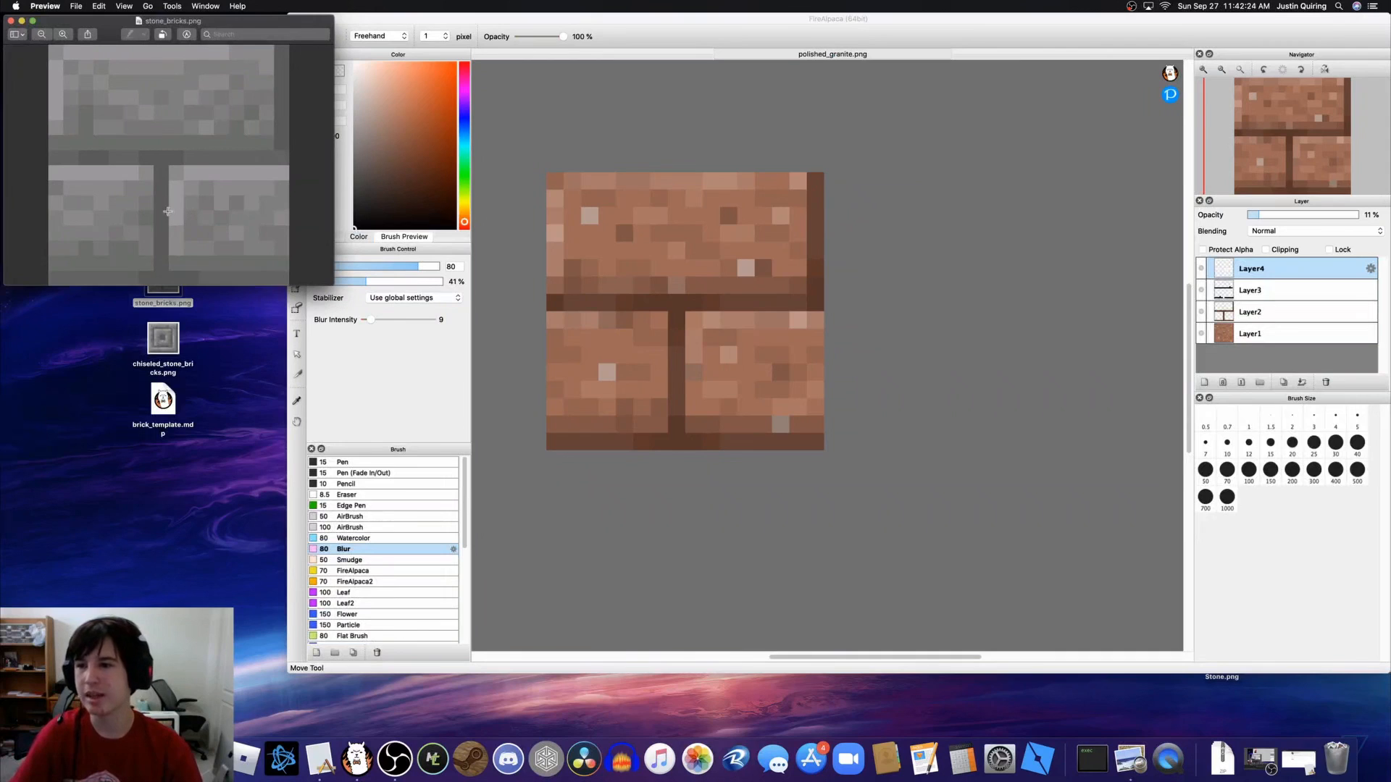
click(602, 406)
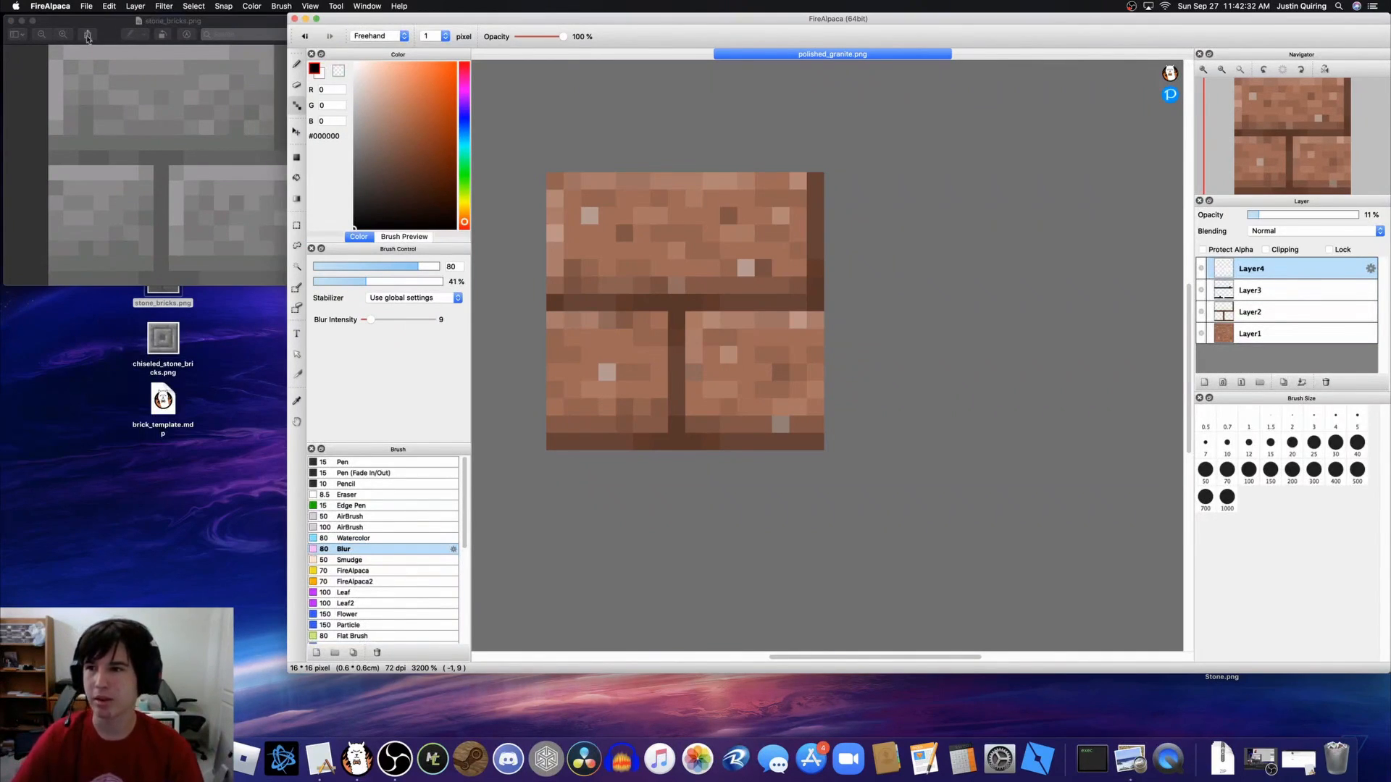
Step: Close the stone_bricks.png reference, select Layer1 and hide Layer2, Layer3 and Layer4
click(12, 21)
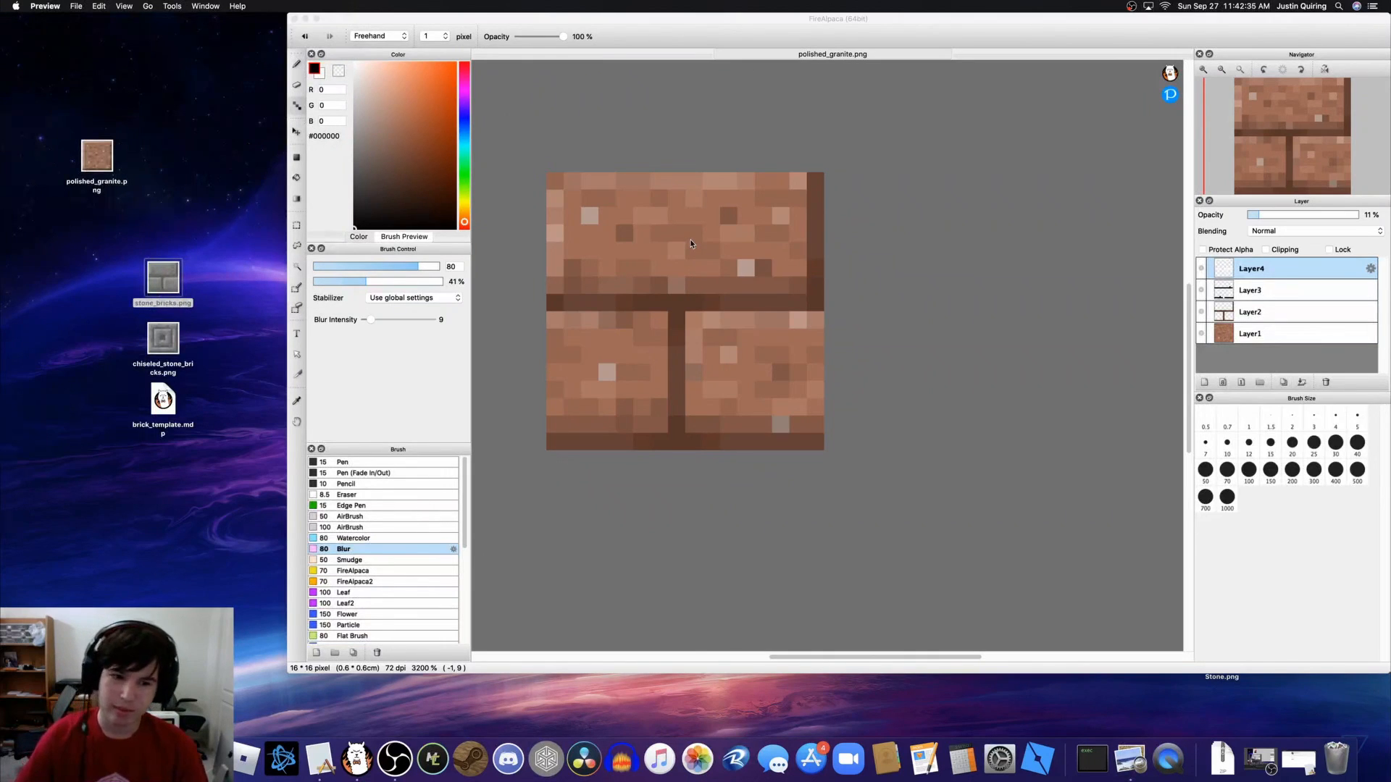
click(846, 53)
click(1248, 334)
drag(1201, 268, 1200, 305)
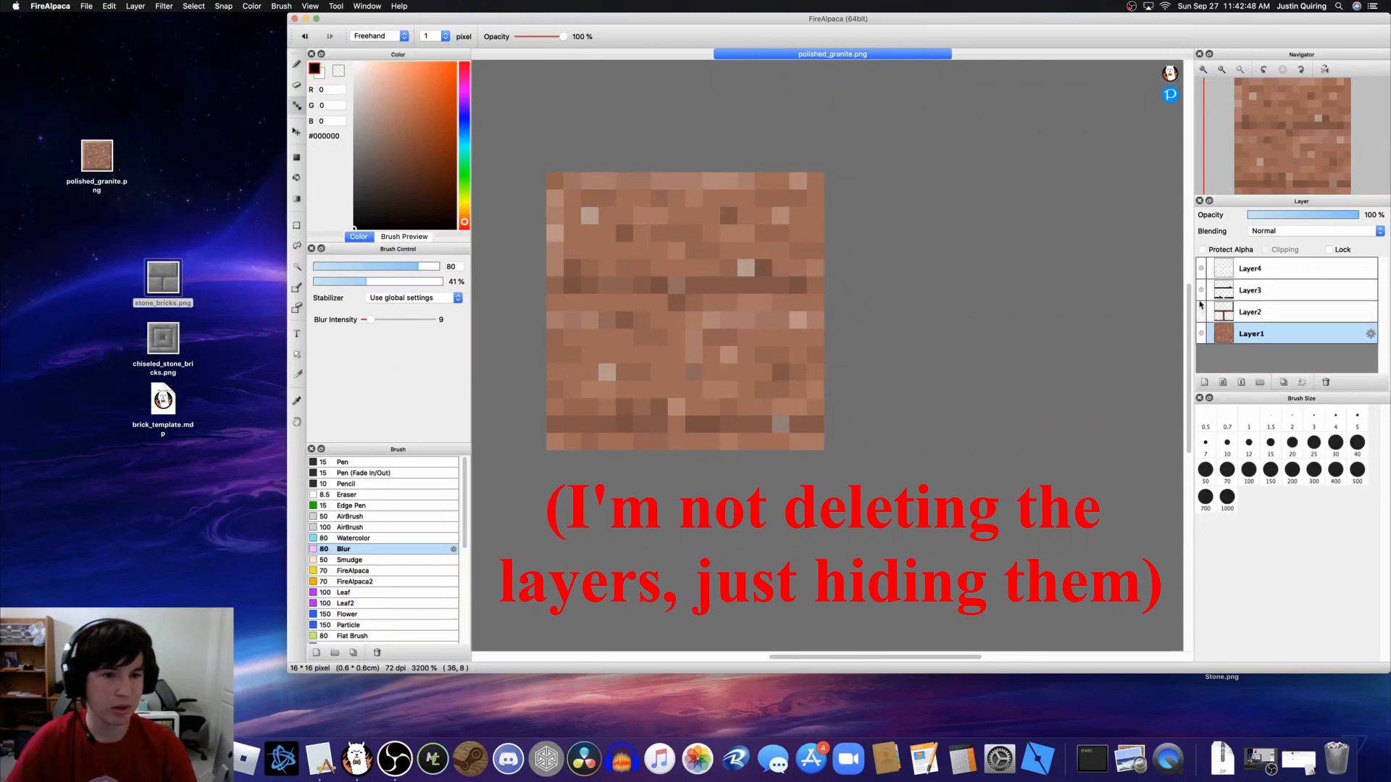
click(1200, 310)
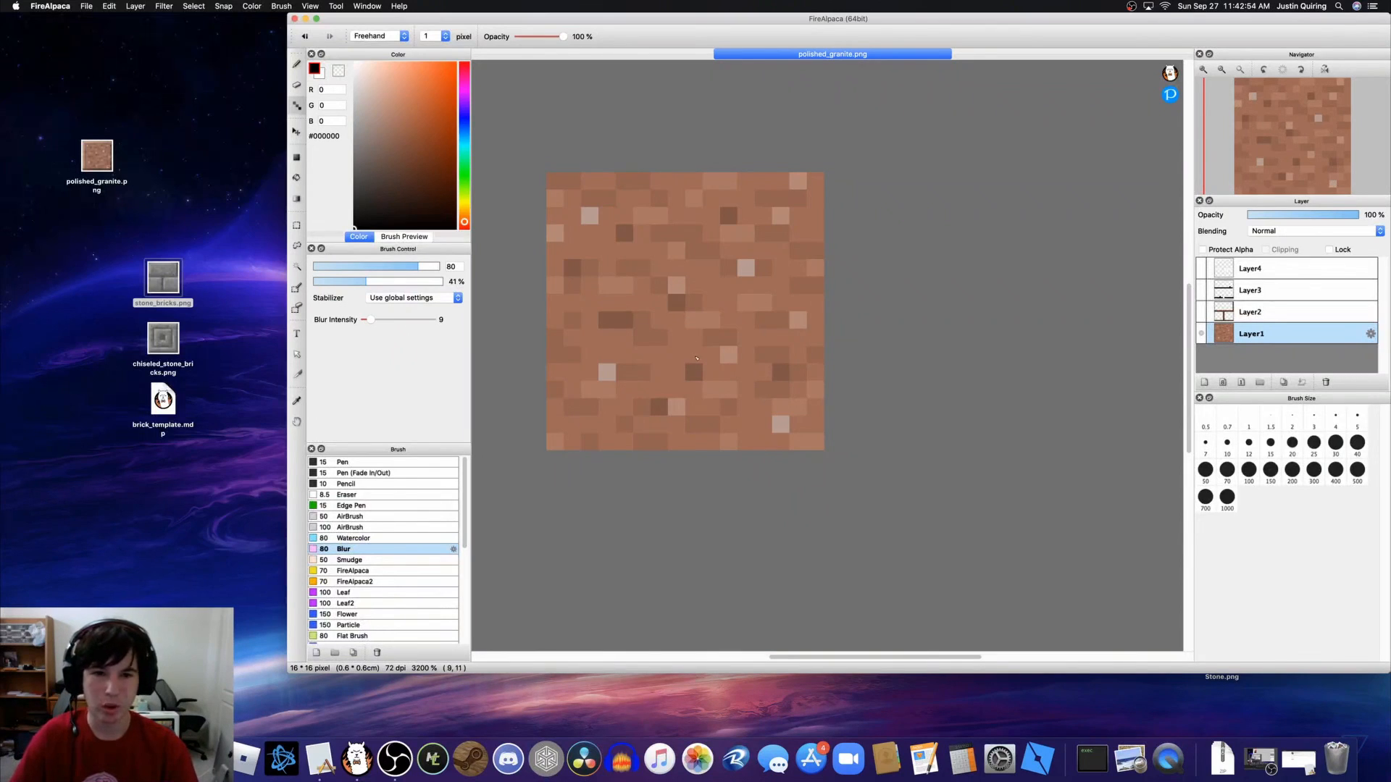
Step: Open chiseled_stone_bricks.png in Preview and enlarge the image and its window until the whole texture shows
double_click(163, 337)
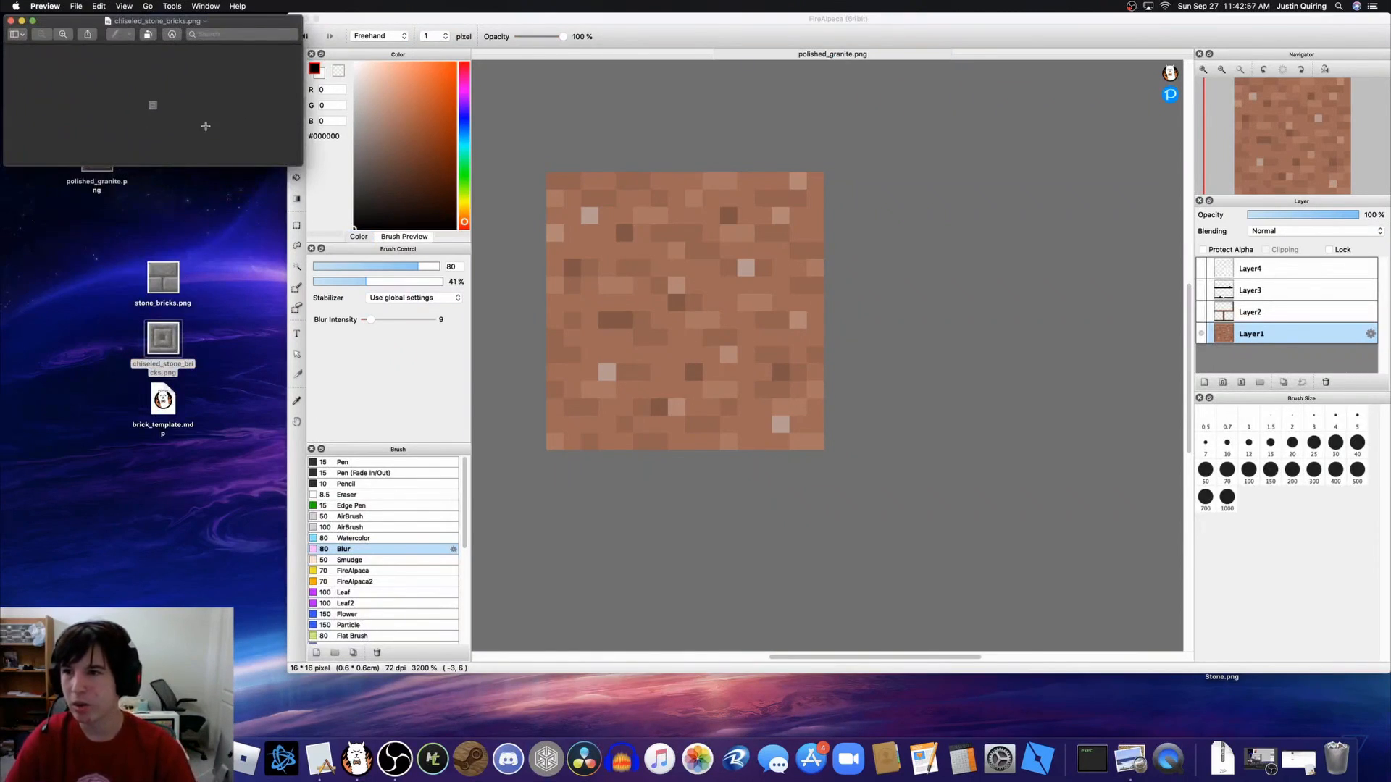
key(super+9)
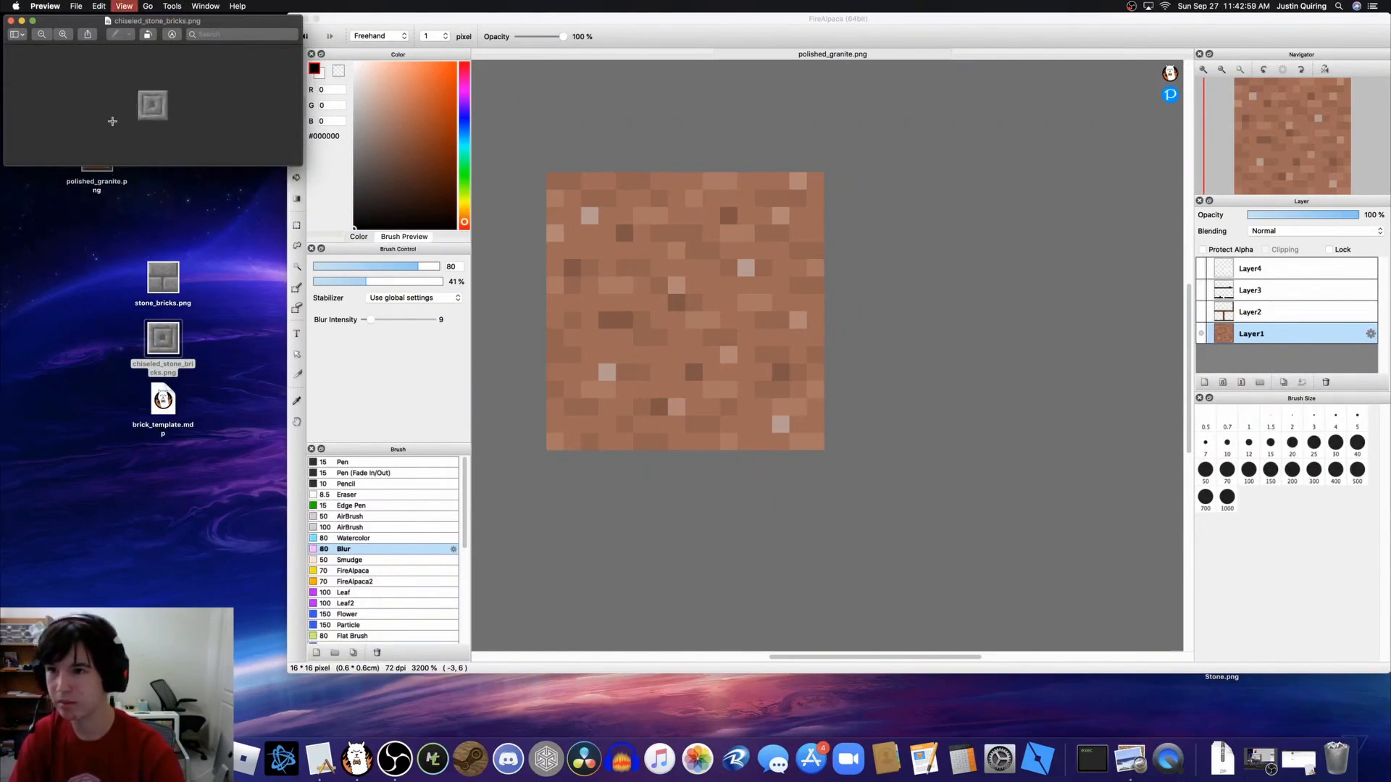
key(super+plus)
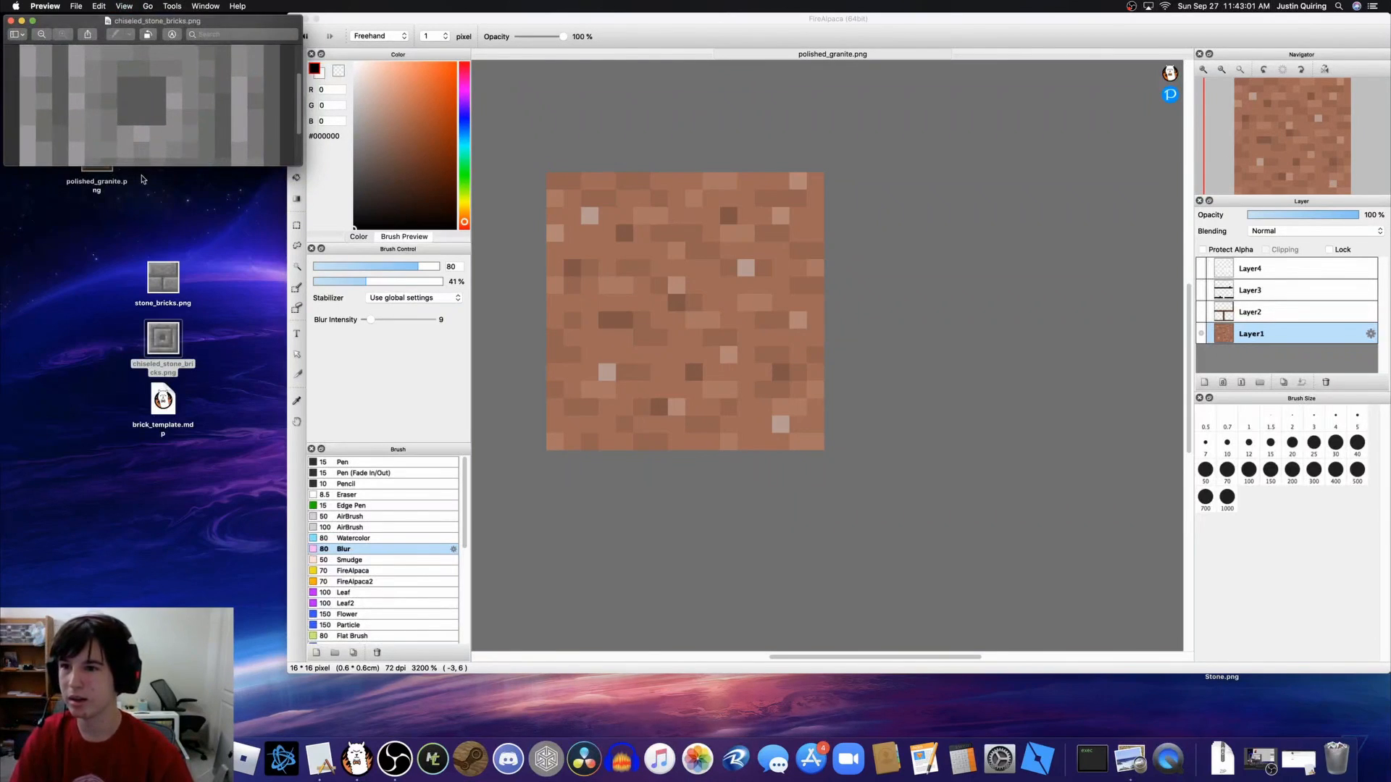
drag(142, 166, 142, 303)
Step: Back in FireAlpaca, show Layer2 briefly to sample its mortar brown #654236, and hide it again
click(596, 22)
click(1201, 312)
alt+click(749, 303)
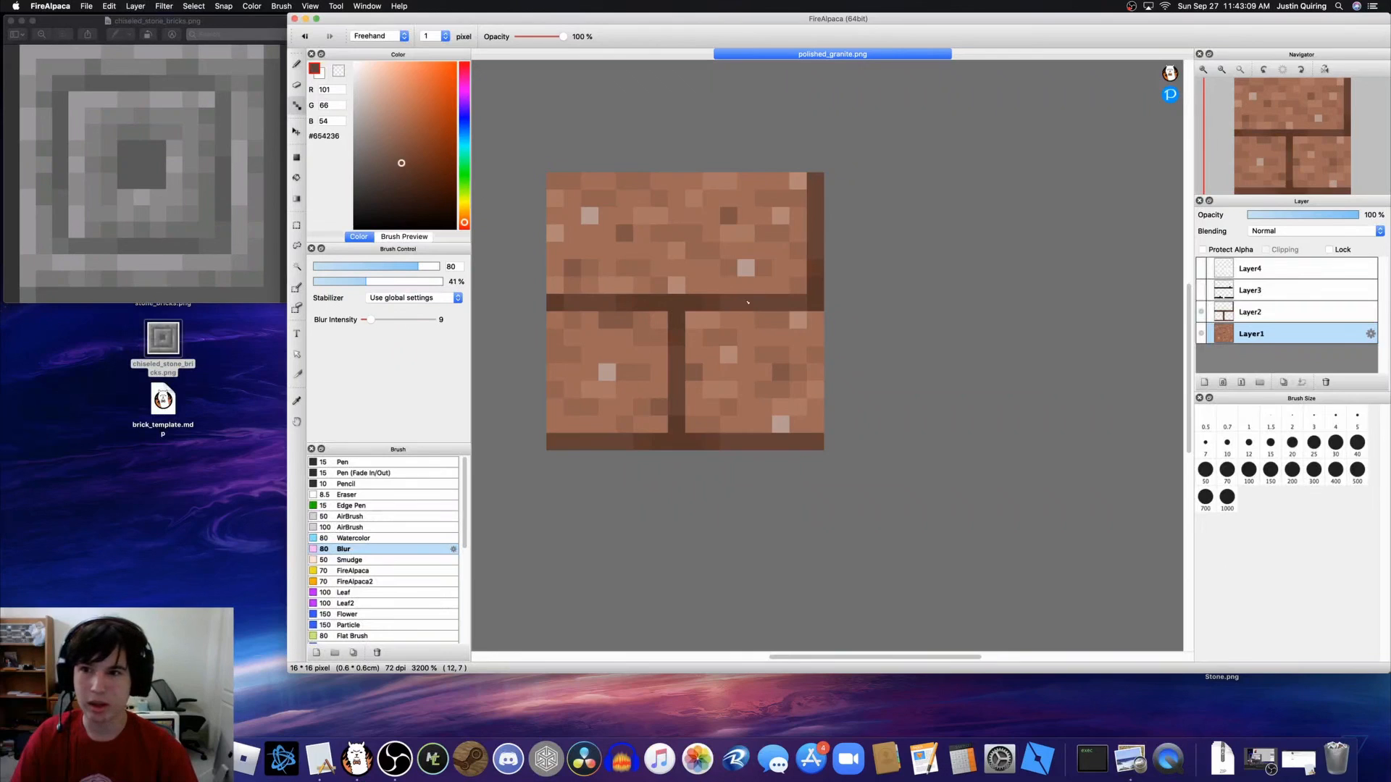
click(1201, 312)
Step: Add a new layer above Layer1 and paint a solid 3 × 3 pixel square in #654236 near the texture's centre
click(1205, 382)
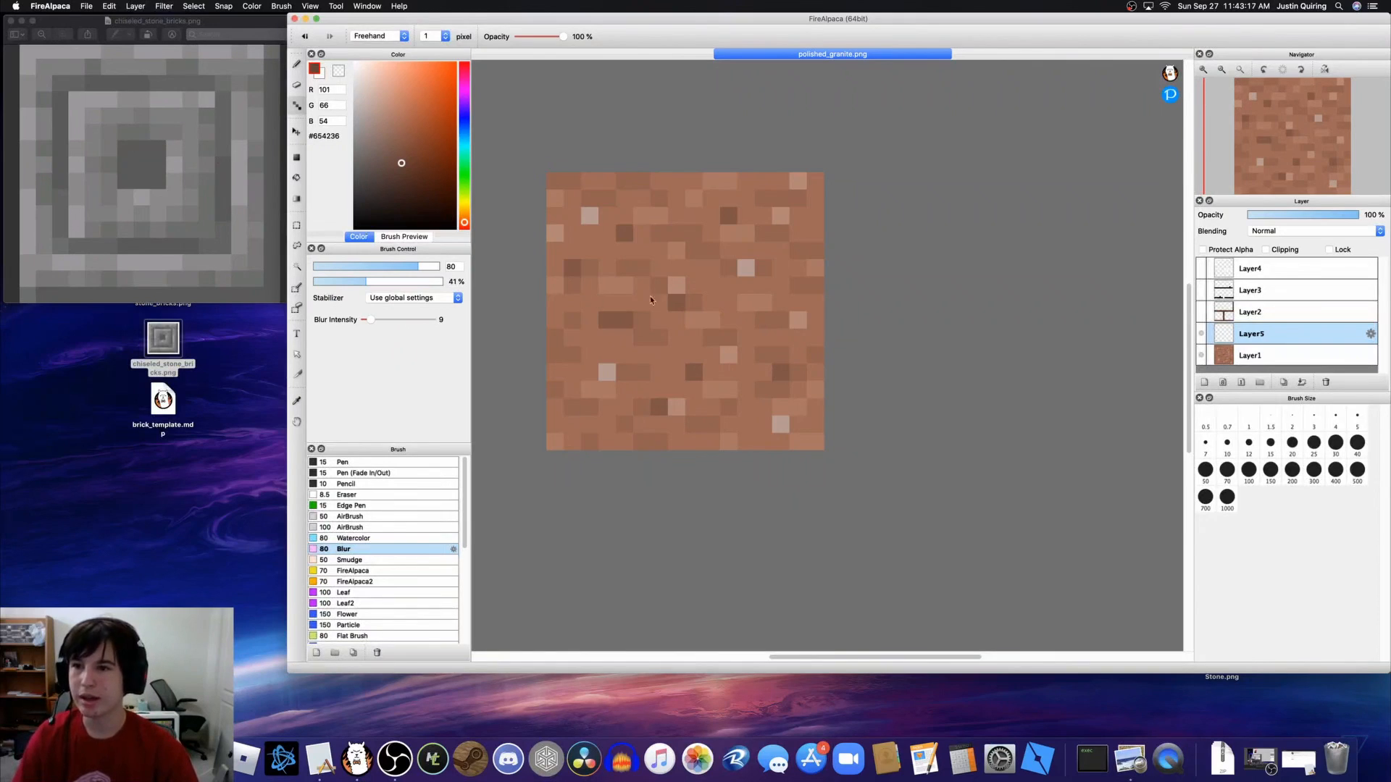
click(690, 302)
click(676, 302)
click(675, 319)
click(693, 319)
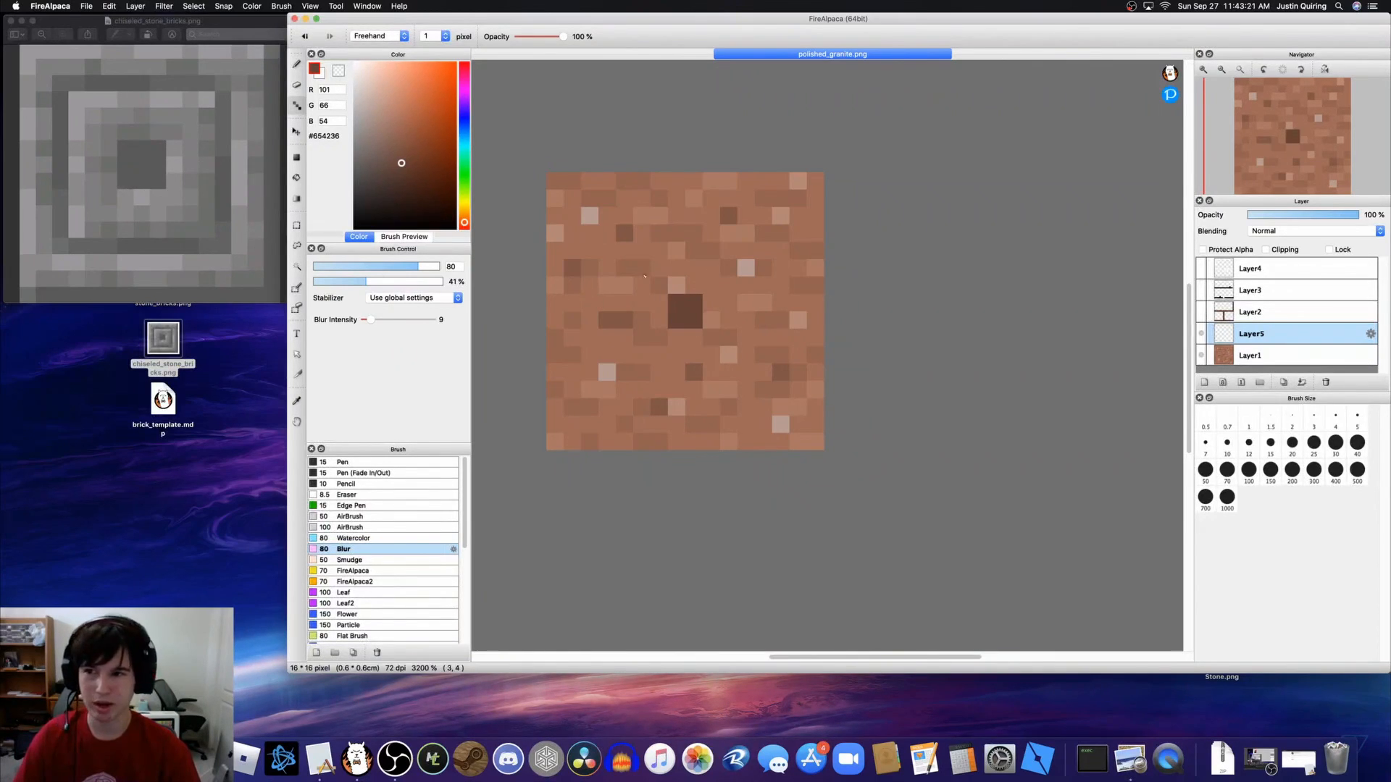
mouse_move(670, 284)
mouse_down()
mouse_move(718, 287)
mouse_move(717, 324)
mouse_up()
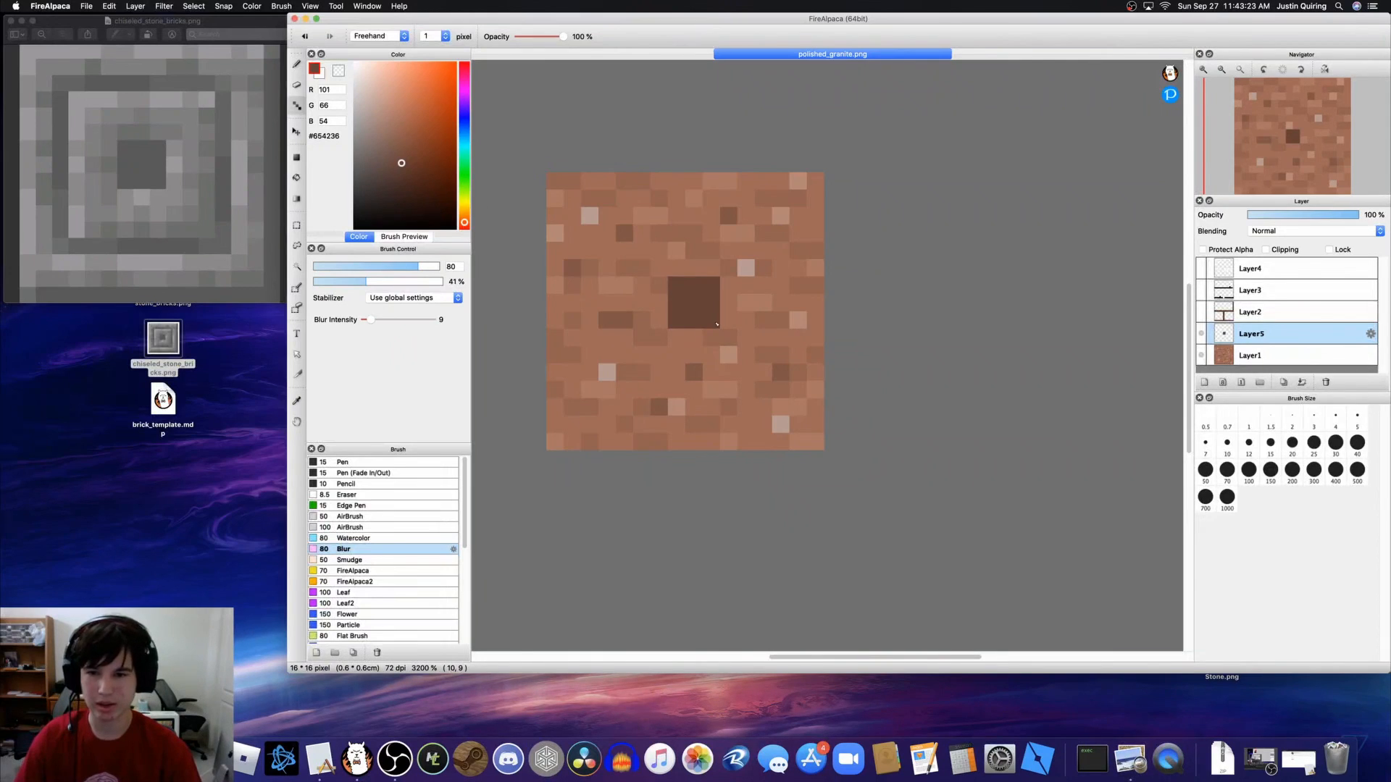
Step: Undo the brush strokes of the misplaced 3 × 3 pixel square near the texture's centre
key(super+z)
key(super+z)
key(super+z)
key(super+z)
key(super+z)
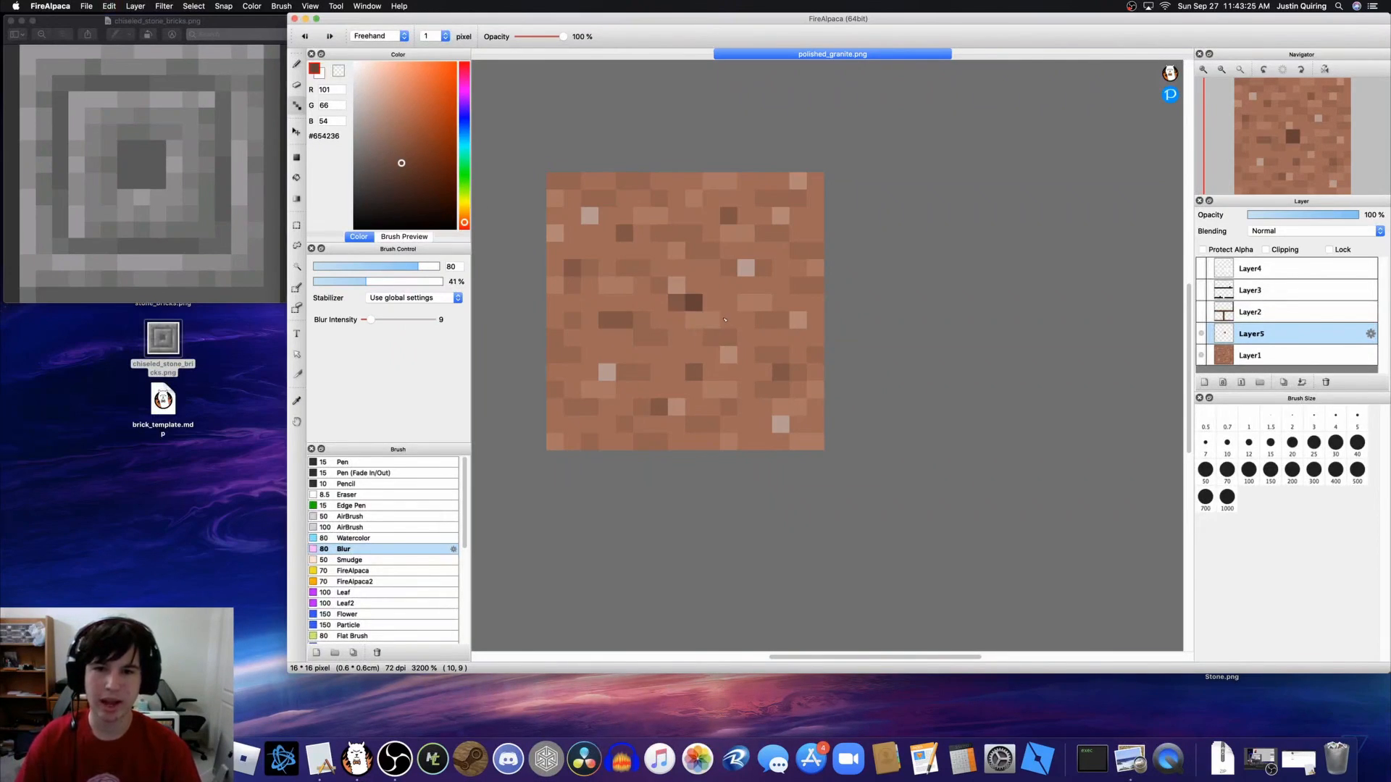
Step: Paint a 1-pixel #654236 border along the texture's right and bottom edges on Layer5
mouse_move(815, 177)
mouse_down()
mouse_move(836, 340)
mouse_move(831, 321)
mouse_move(819, 328)
mouse_move(808, 400)
mouse_up()
key(super+z)
mouse_move(813, 197)
mouse_down()
mouse_move(818, 474)
mouse_move(790, 445)
mouse_move(550, 443)
mouse_up()
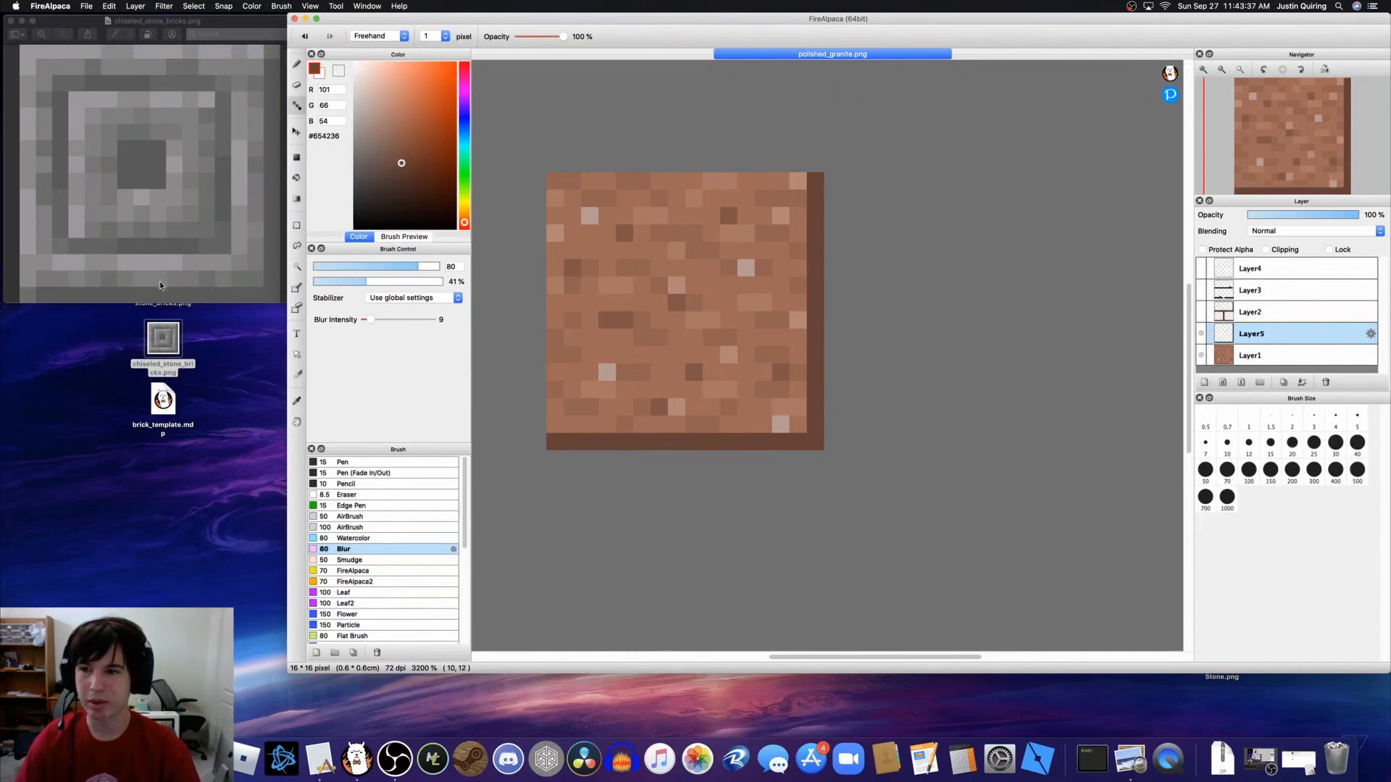
Step: Switch the brush to Rectangle and draw an 11 × 11 pixel square outline in #654236, two pixels in from the texture's top and left edges
drag(764, 392, 751, 359)
key(super+z)
click(378, 36)
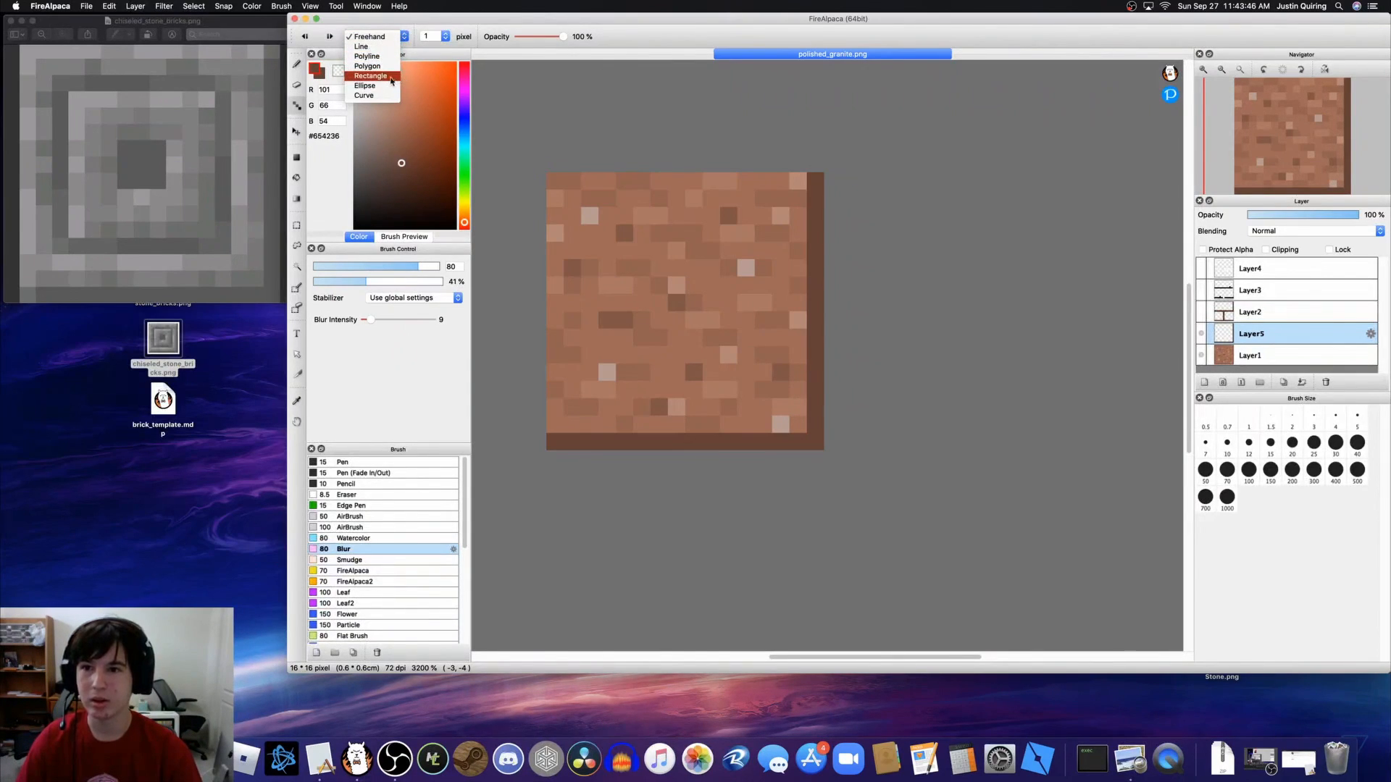
click(392, 77)
drag(771, 397, 615, 259)
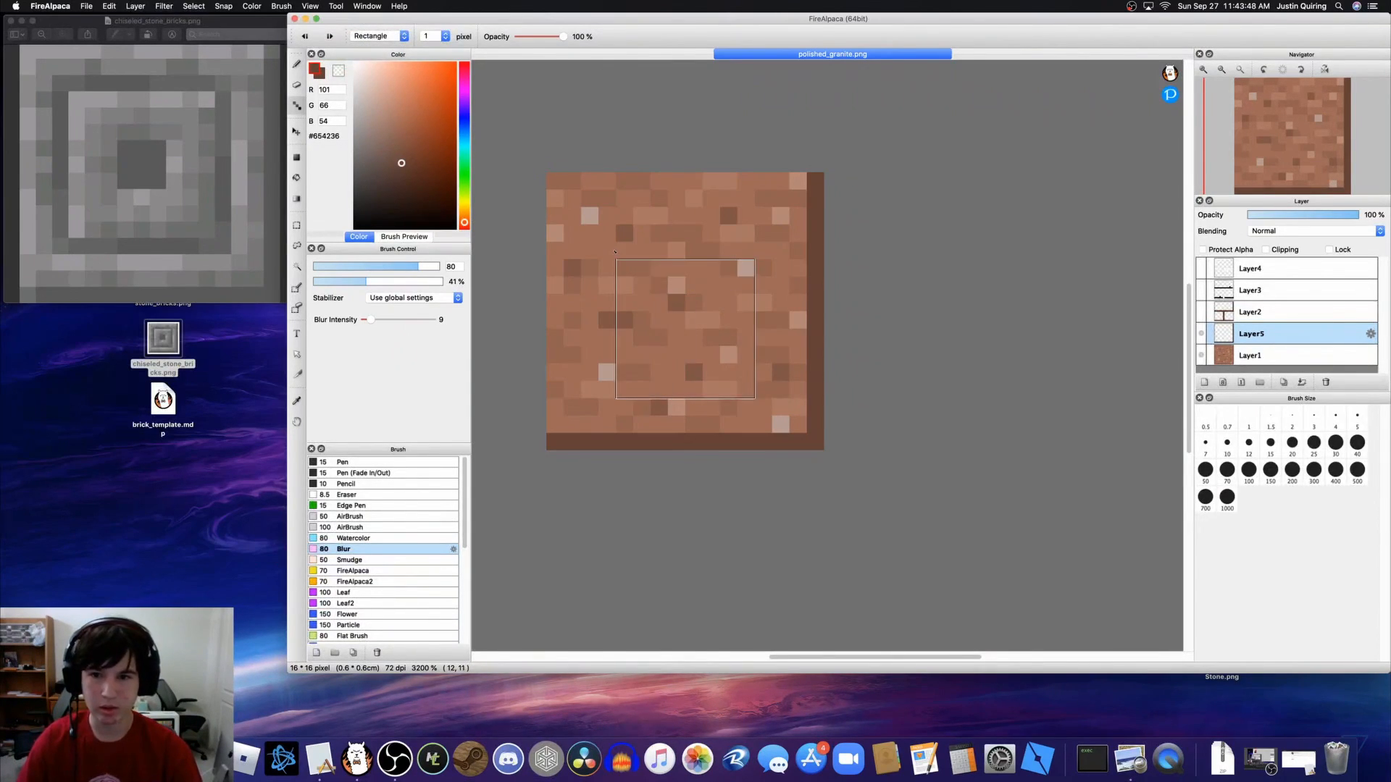
drag(585, 209, 582, 208)
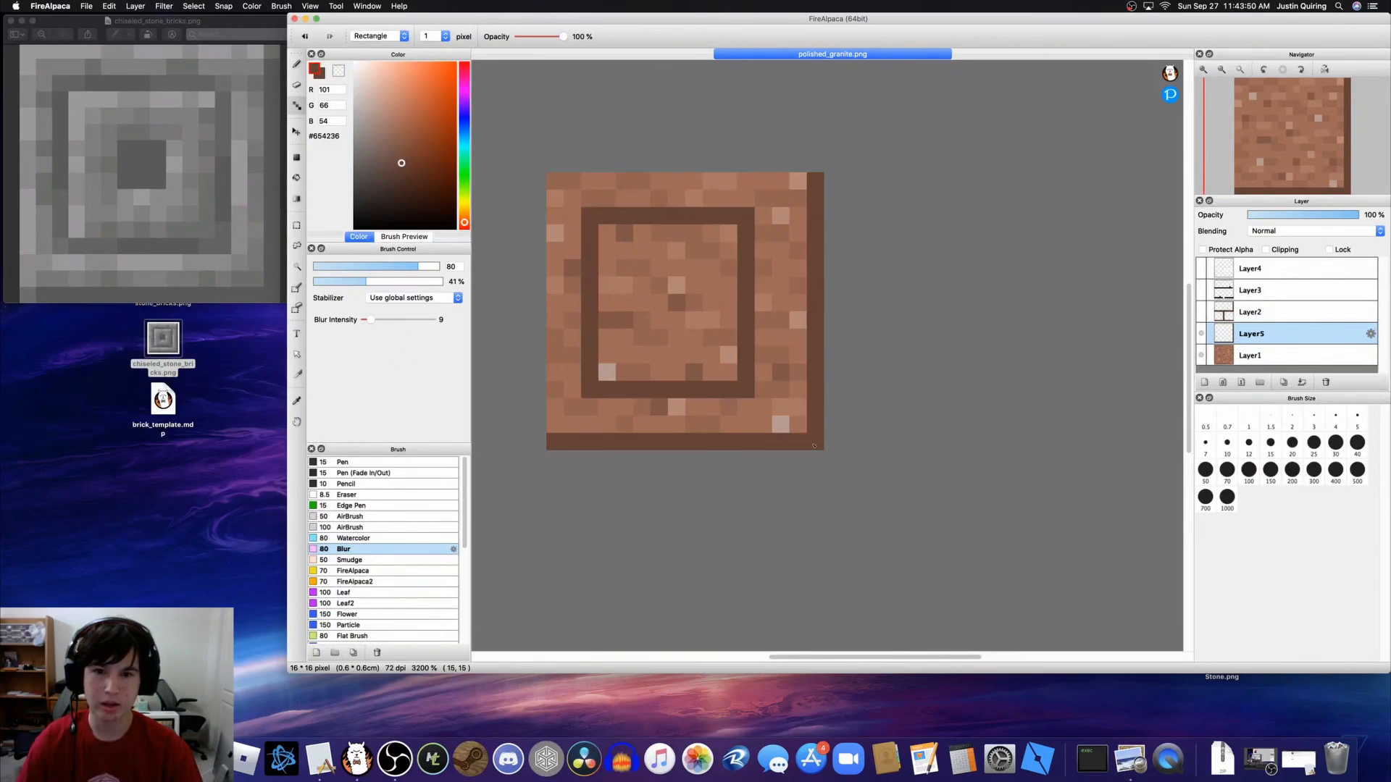
key(super+z)
drag(769, 397, 583, 207)
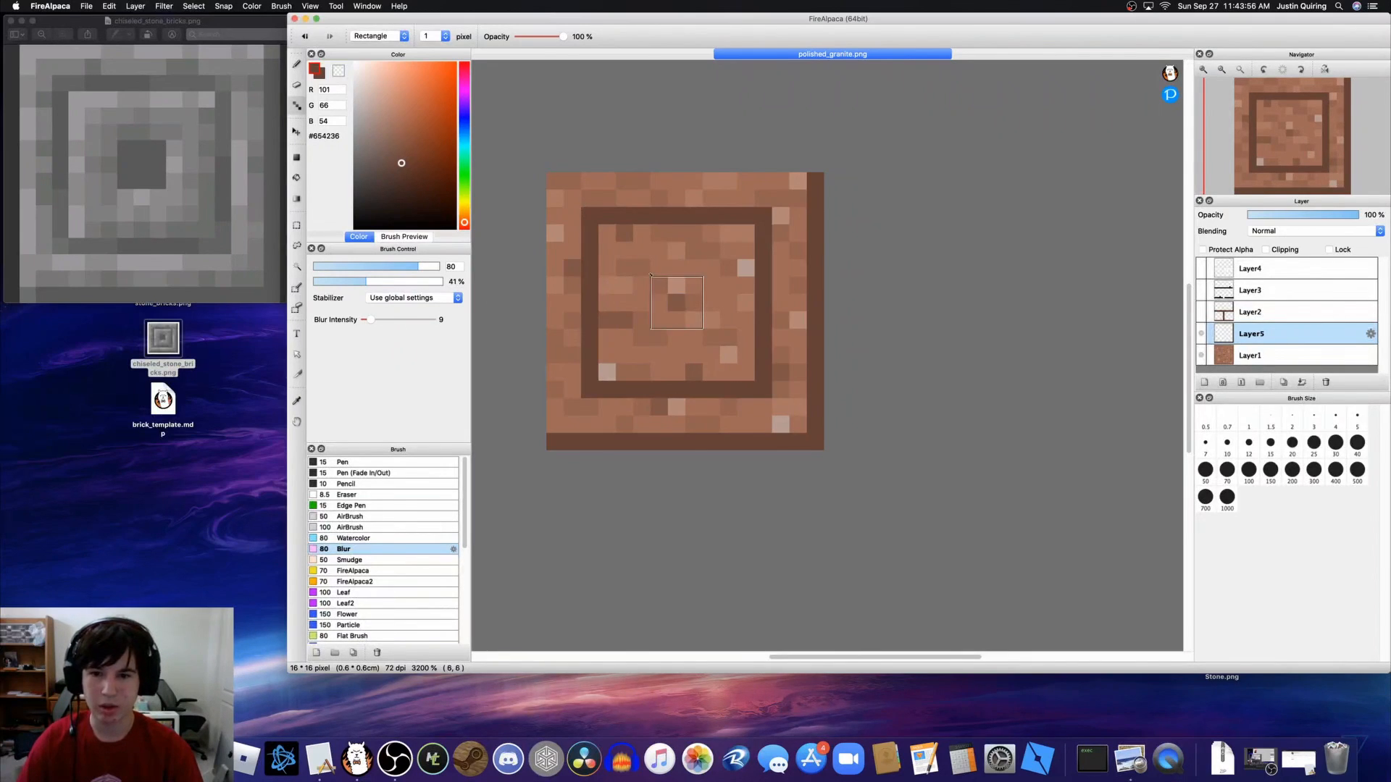
Step: Paint a solid 3 × 3 pixel square at the centre of the outline and briefly show Layer2 for comparison
drag(650, 276, 651, 277)
drag(667, 294, 685, 311)
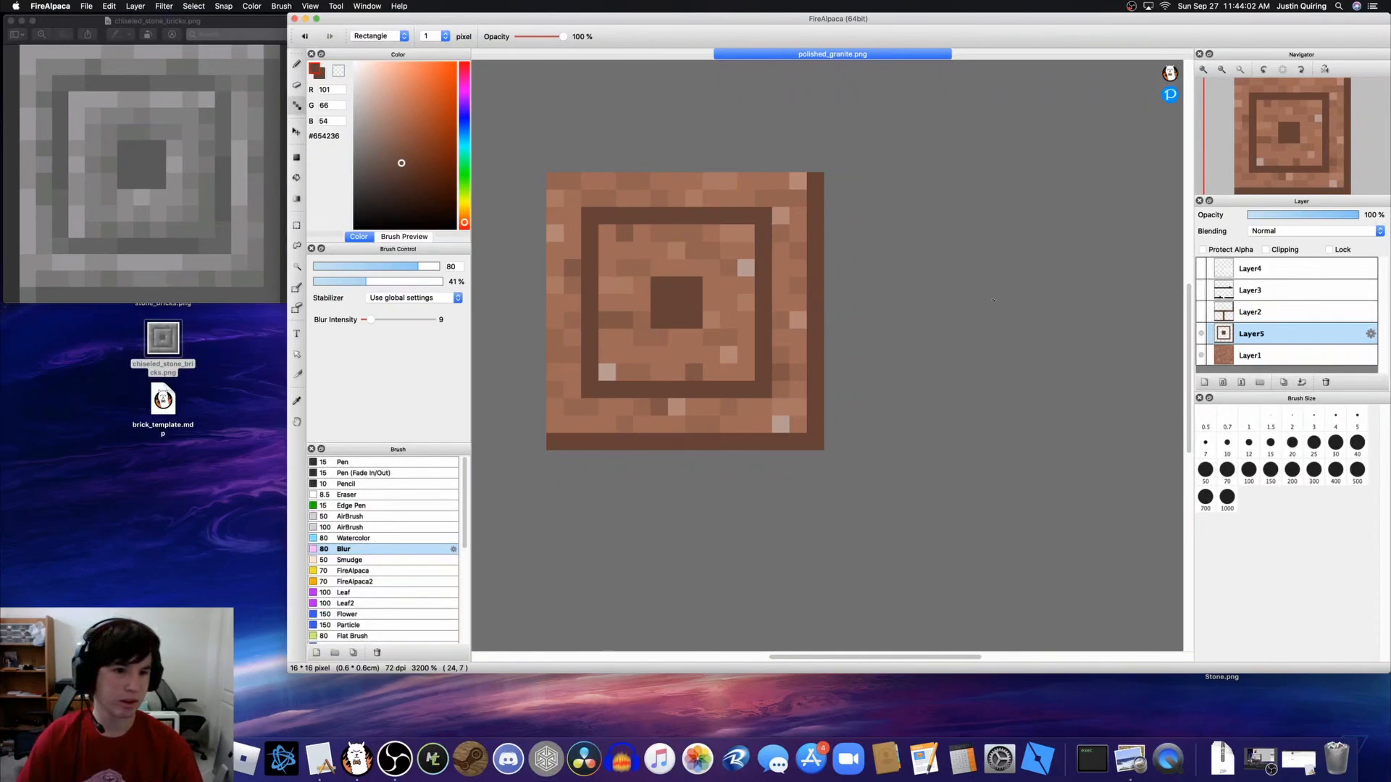
click(1202, 312)
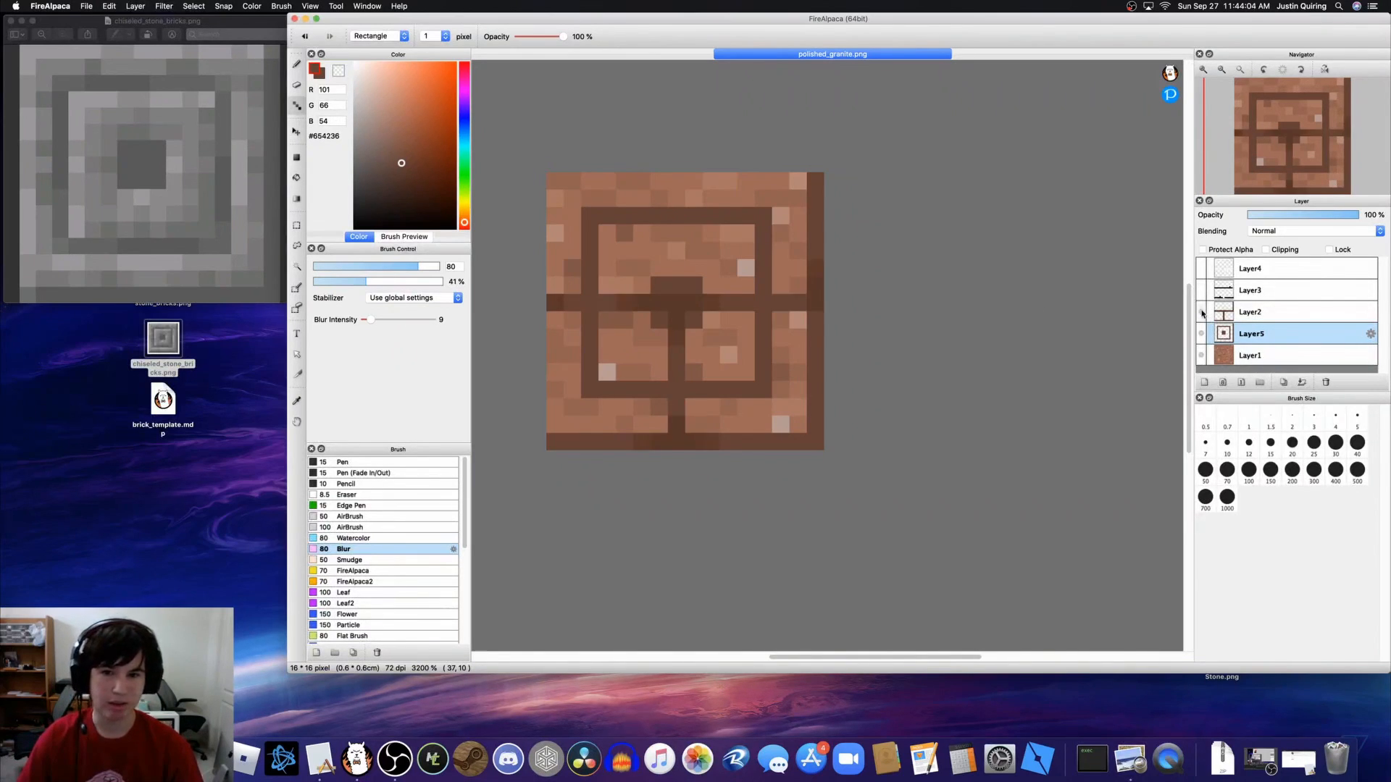
click(1201, 312)
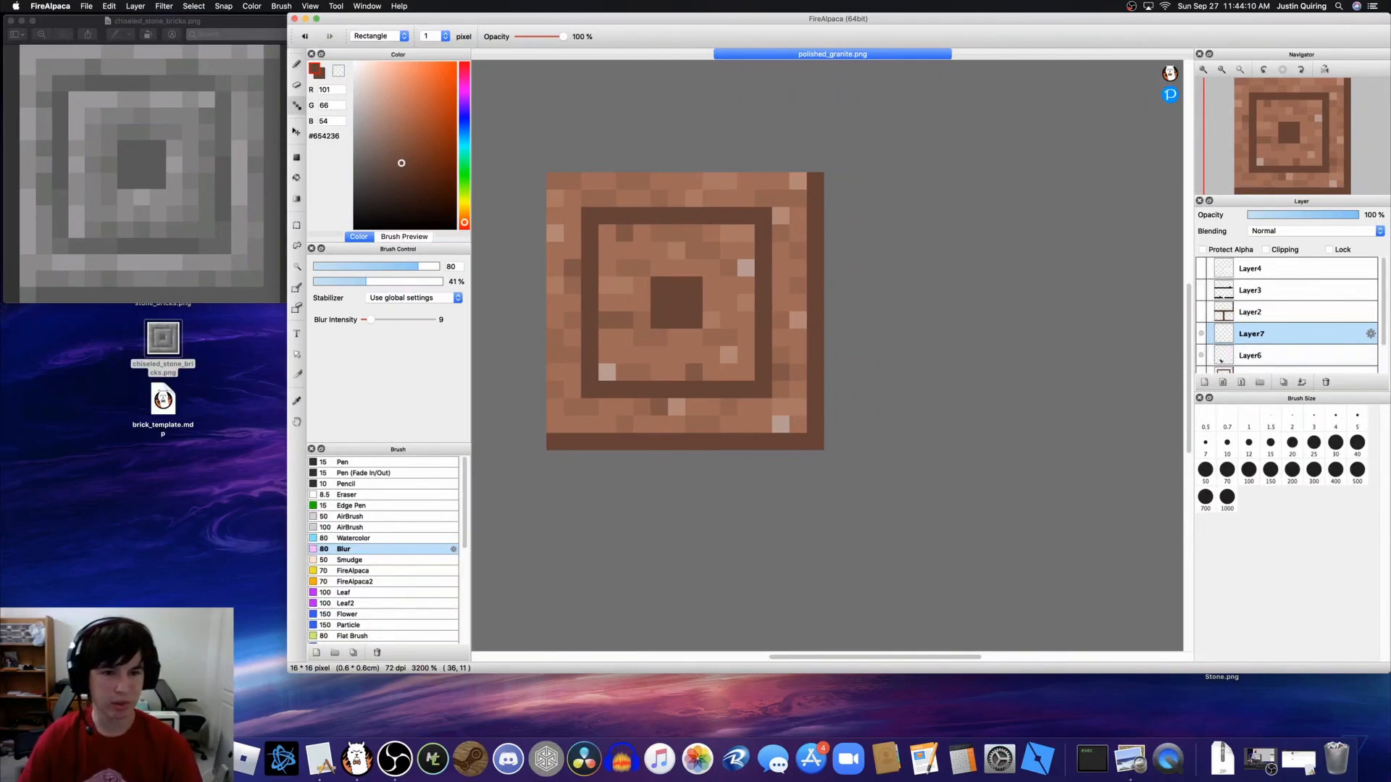
Step: Add two layers above Layer5 and, on the upper one, paint a freehand #FFFFFF highlight along the texture's left and top edges
drag(371, 122, 352, 61)
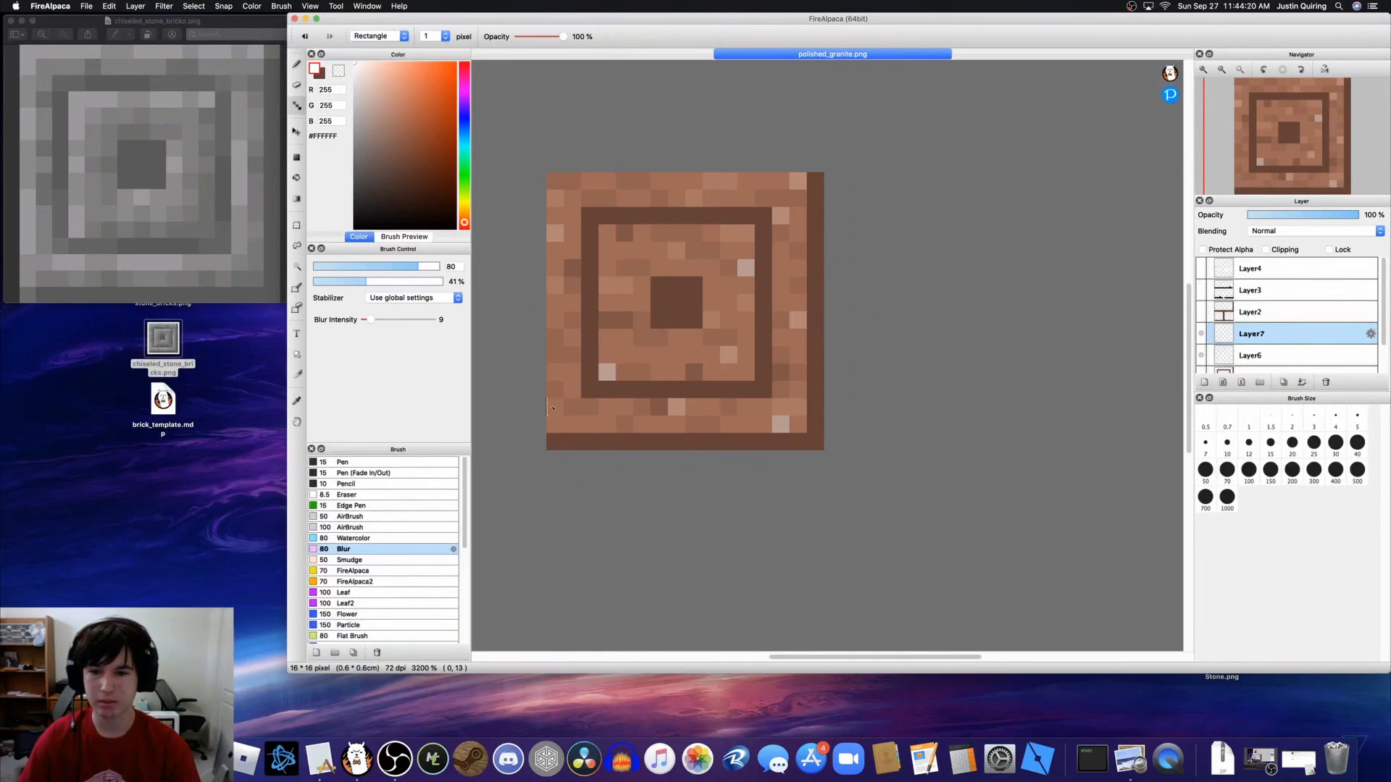
drag(552, 408, 554, 426)
click(384, 35)
click(391, 23)
mouse_move(554, 402)
mouse_down()
mouse_move(542, 318)
mouse_move(548, 201)
mouse_move(592, 178)
mouse_move(788, 181)
mouse_up()
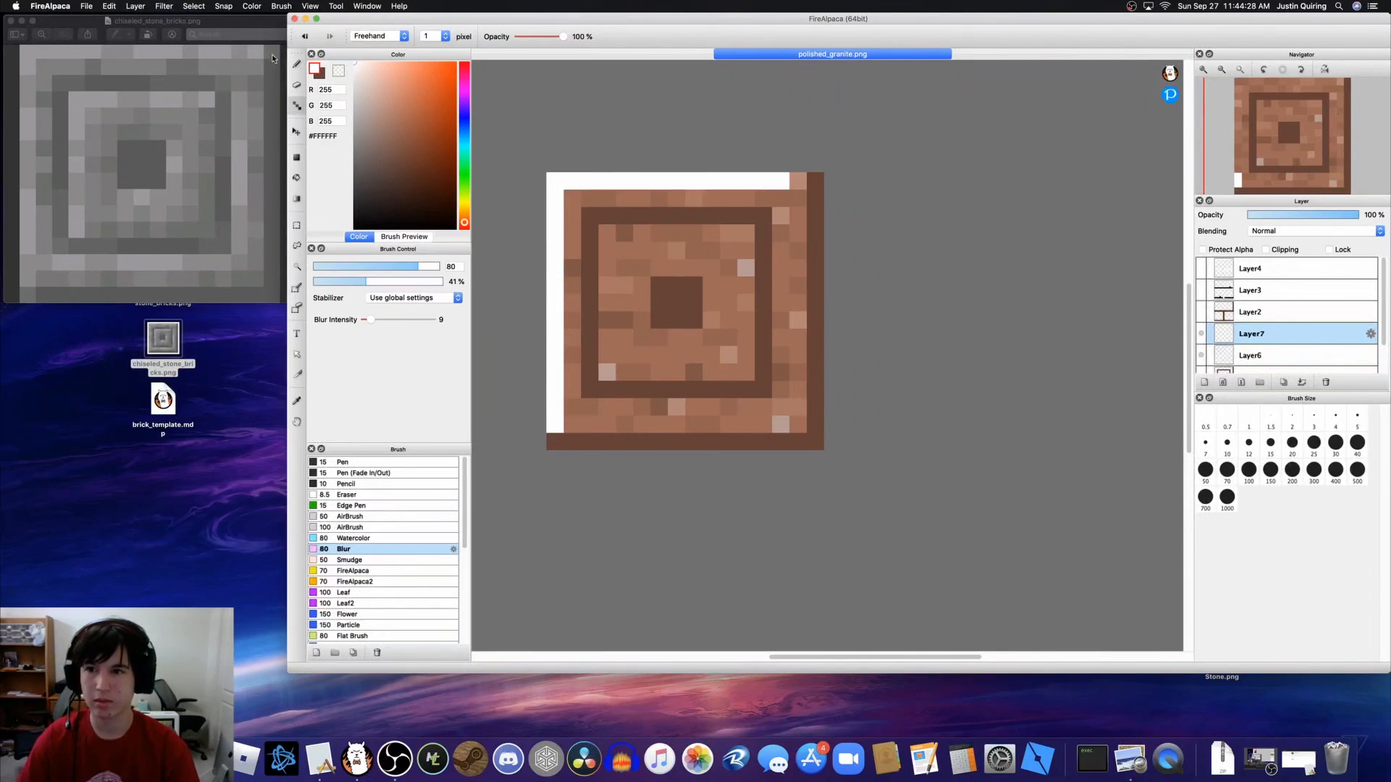
Step: Partially erase scattered pixels of the white edge highlight using the transparent colour at 37% brush opacity
click(338, 70)
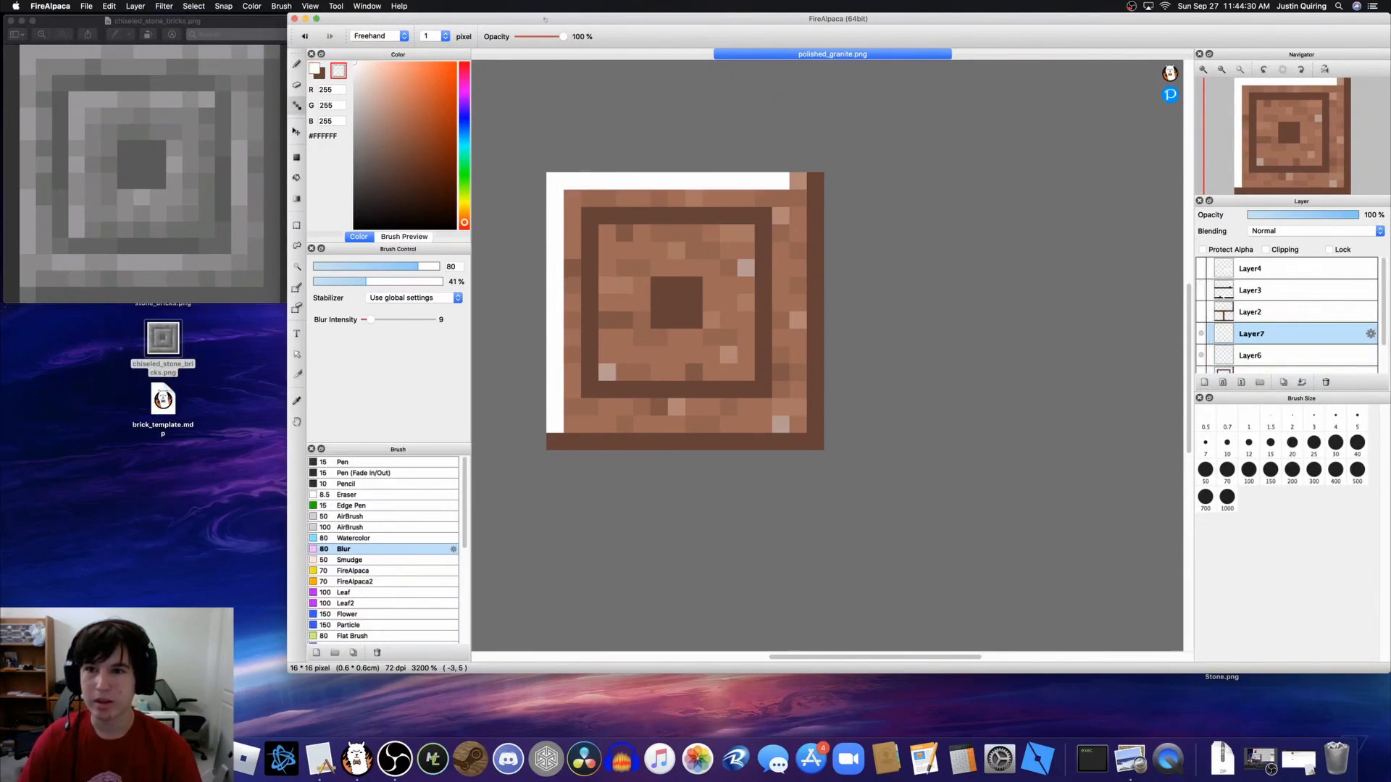
drag(562, 36, 534, 36)
click(553, 371)
click(555, 268)
click(592, 182)
mouse_move(1357, 215)
mouse_down()
mouse_move(1282, 215)
mouse_move(1360, 216)
mouse_up()
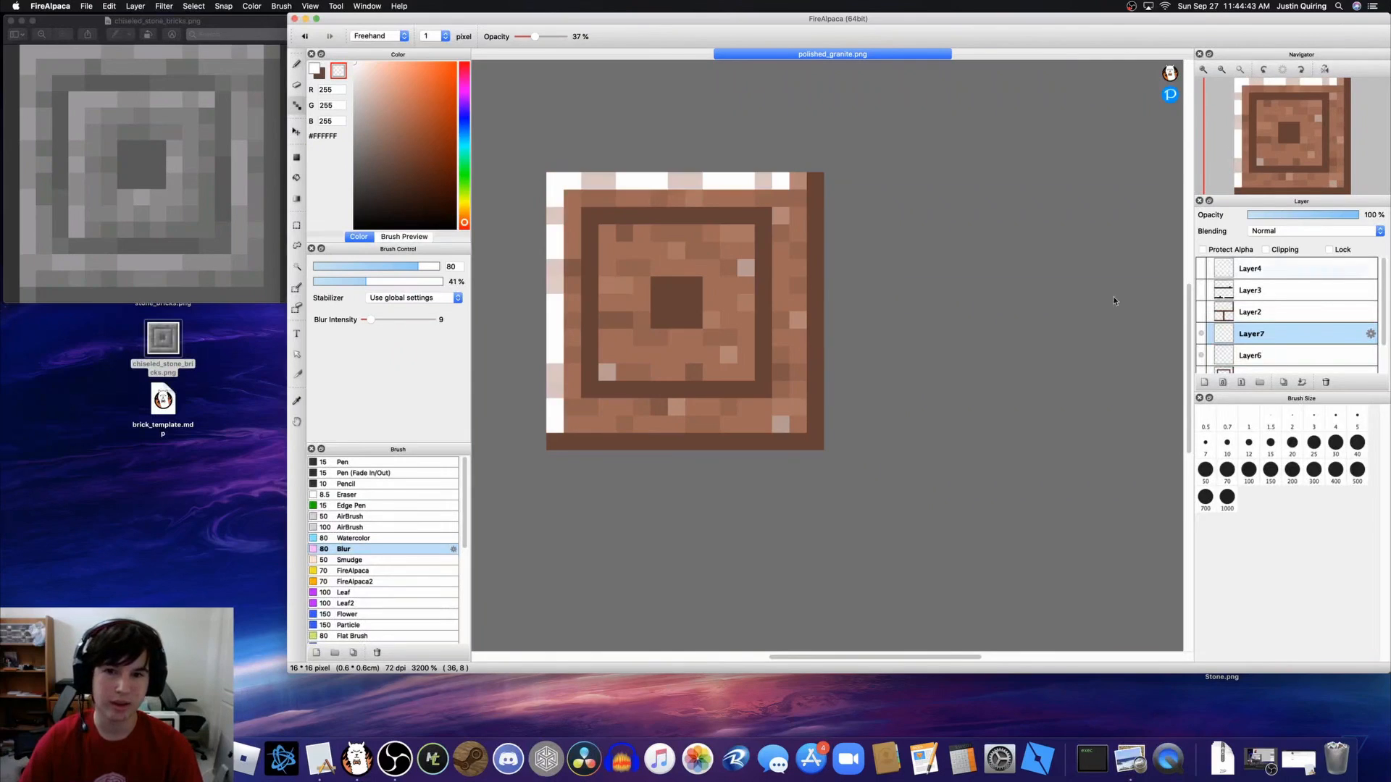
Step: Paint full-opacity white highlights along the ring's inner left and top sides and outside its bottom and right sides
key(c)
mouse_move(607, 376)
mouse_down()
mouse_move(590, 289)
mouse_move(605, 274)
mouse_up()
key(super+z)
mouse_move(607, 376)
mouse_down()
mouse_move(611, 235)
mouse_move(755, 233)
mouse_up()
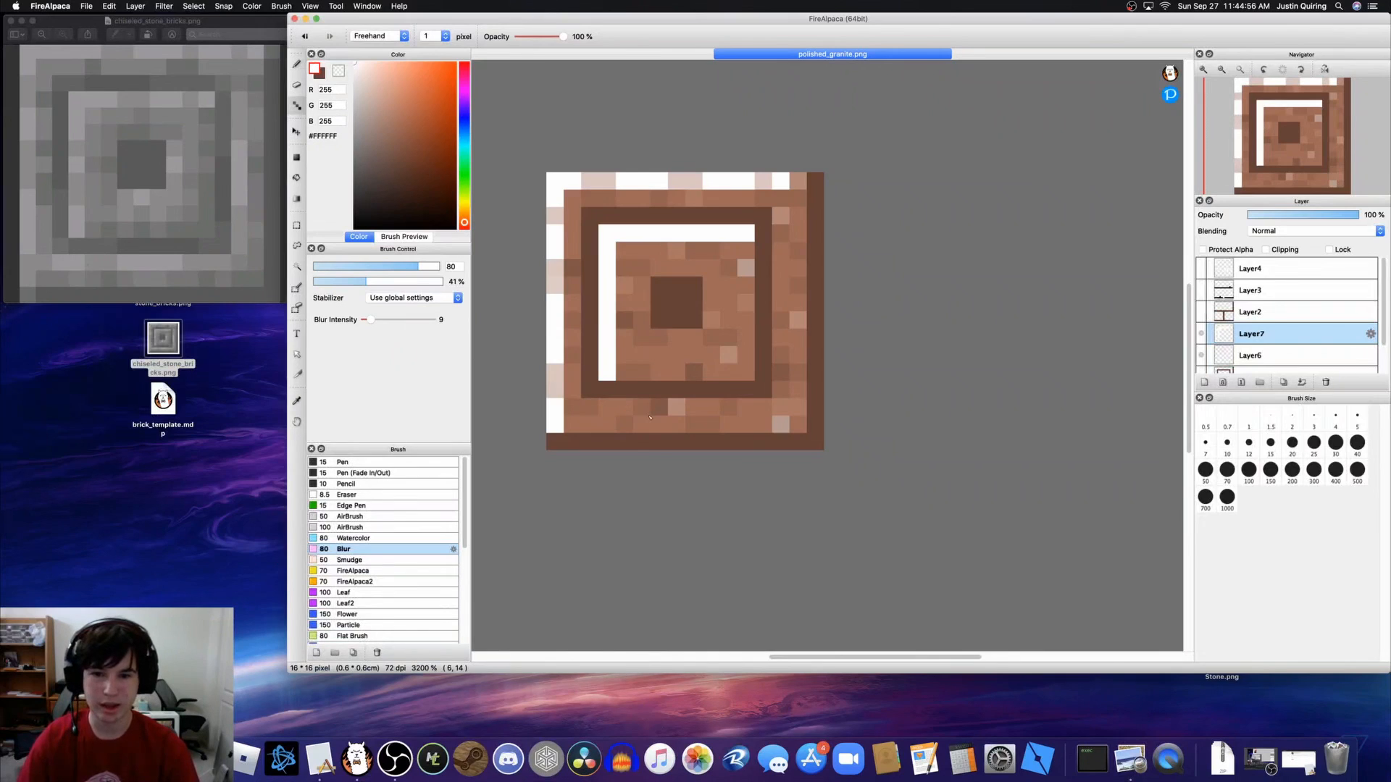
mouse_move(625, 407)
mouse_down()
mouse_move(776, 394)
mouse_move(780, 263)
mouse_up()
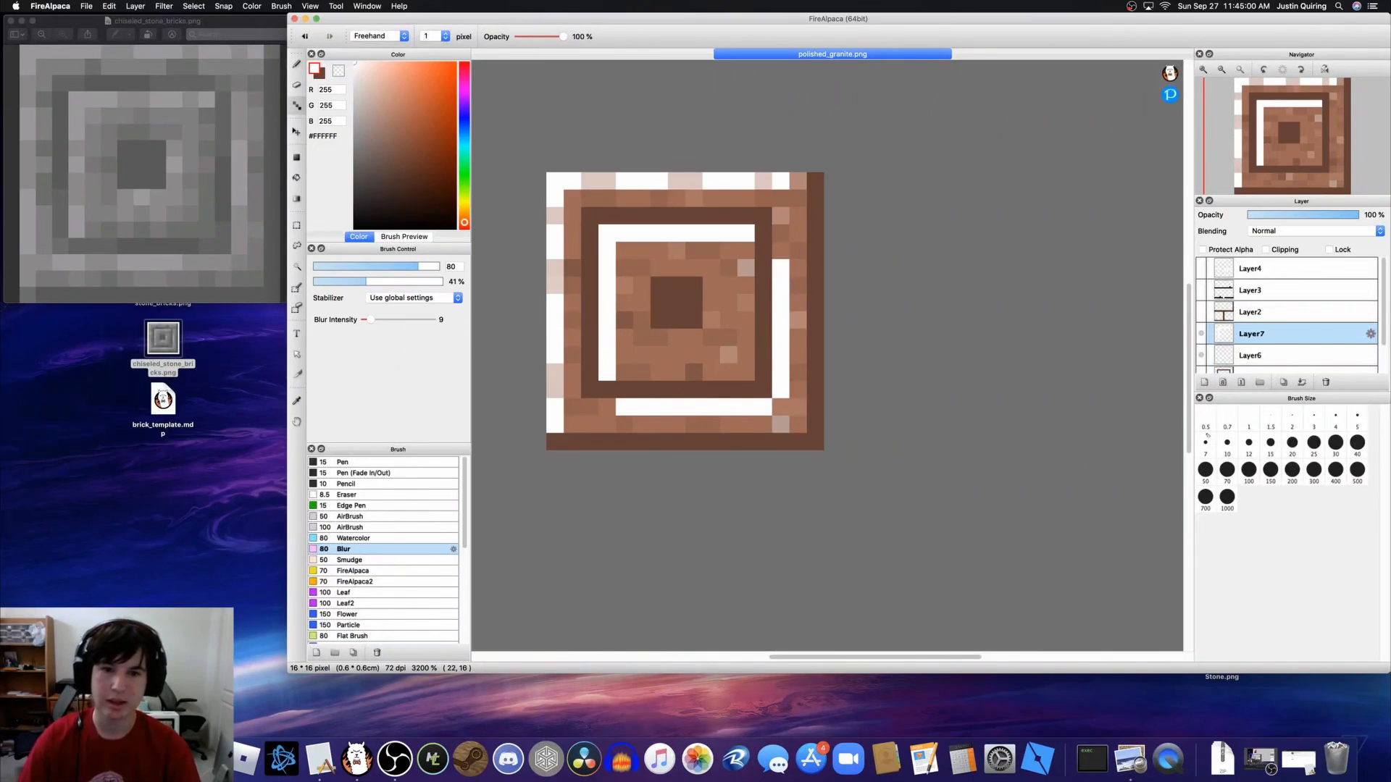
Step: On Layer6, paint scattered #000000 shadow pixels just outside the ring's top and left sides
click(1243, 356)
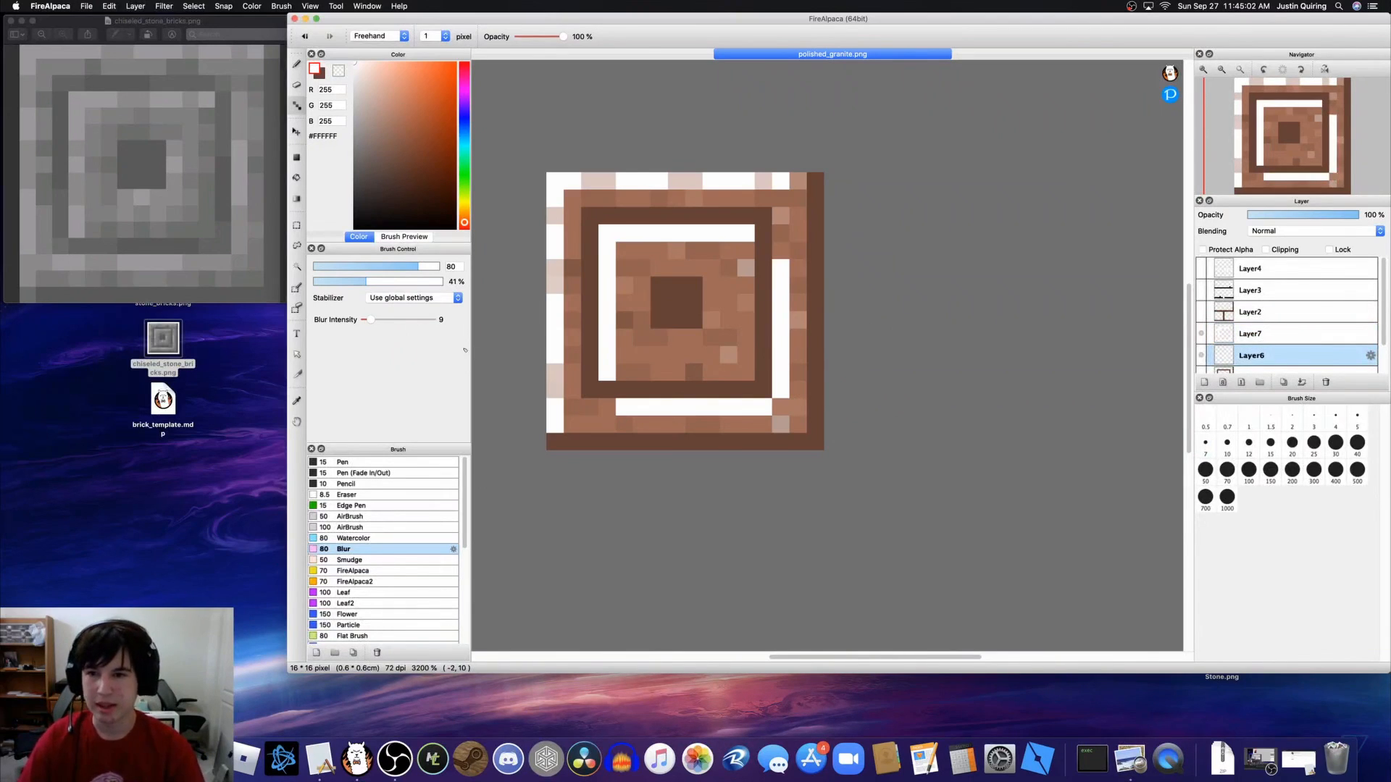
drag(425, 164, 355, 228)
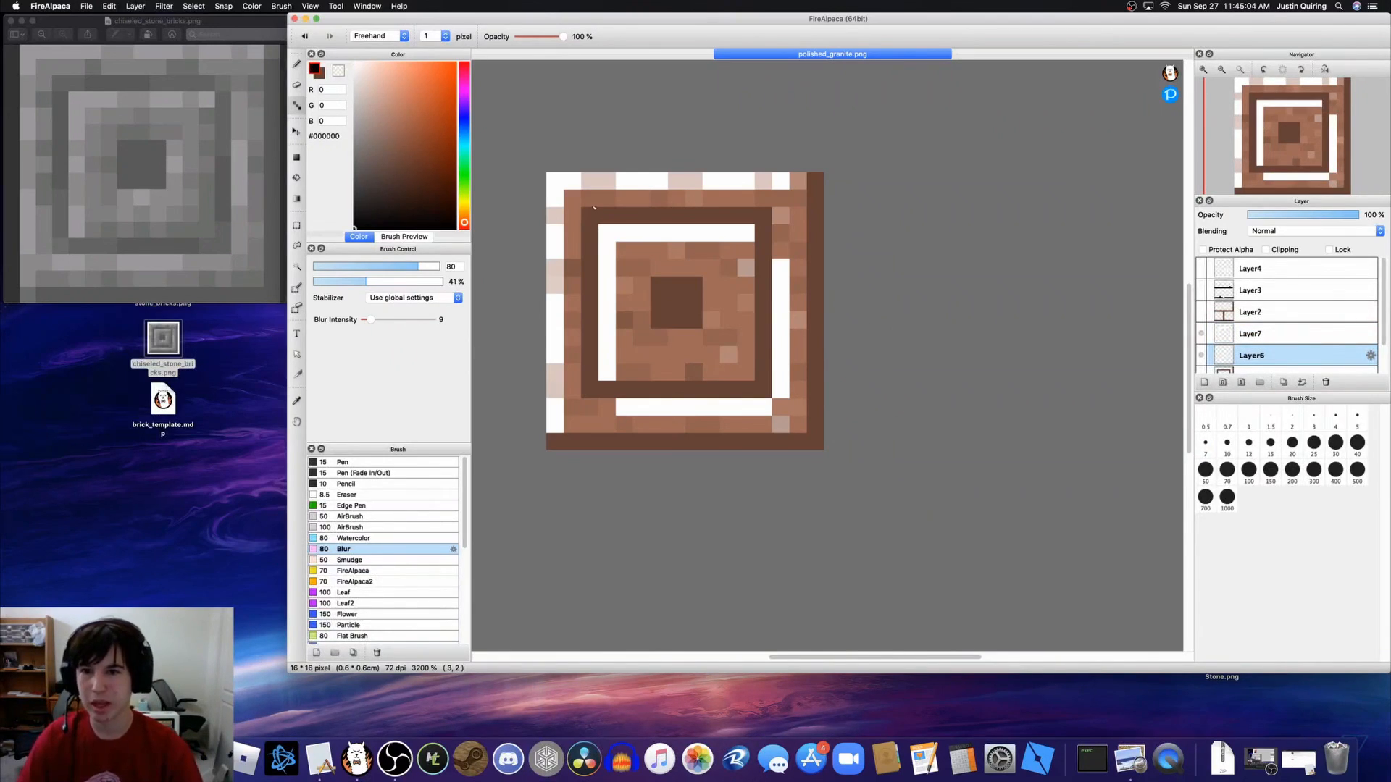
drag(583, 202, 659, 200)
click(711, 200)
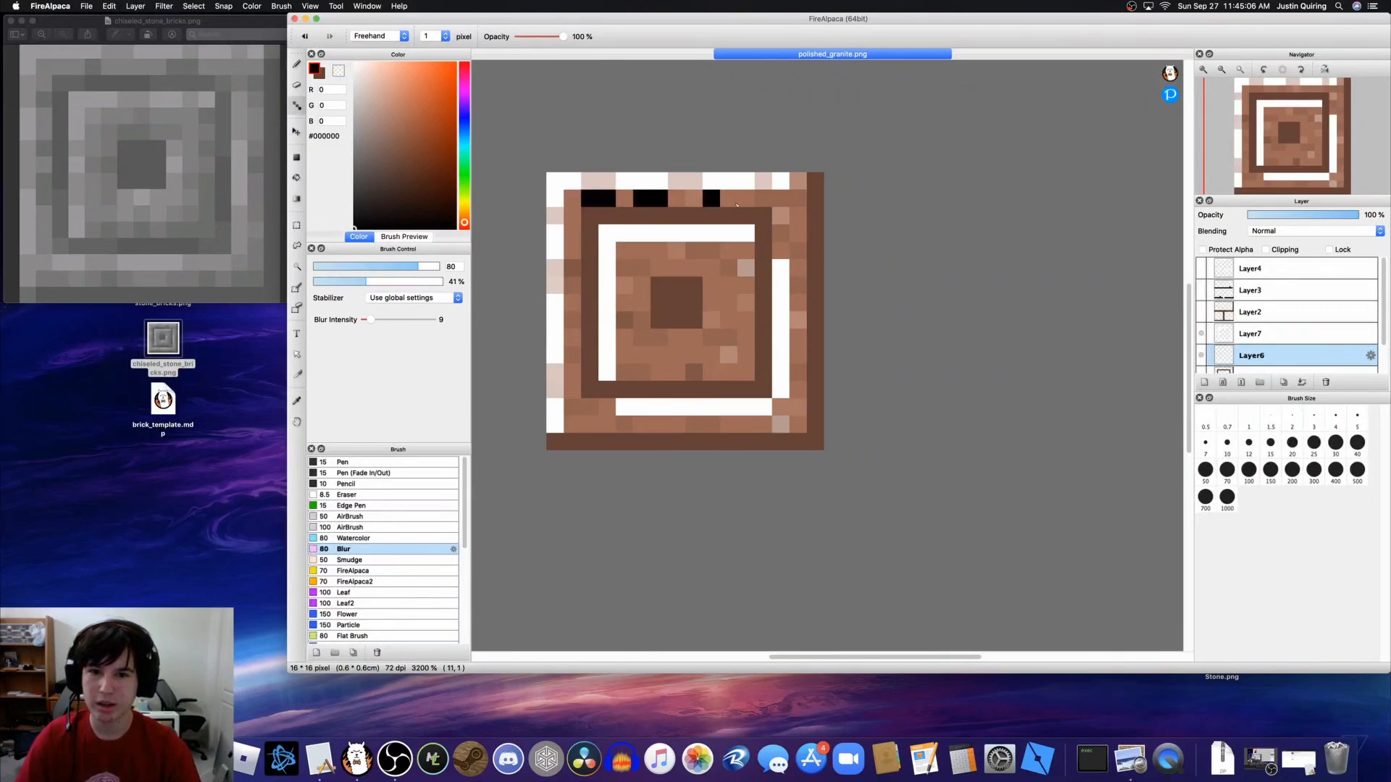
drag(572, 232, 572, 251)
click(572, 302)
click(572, 355)
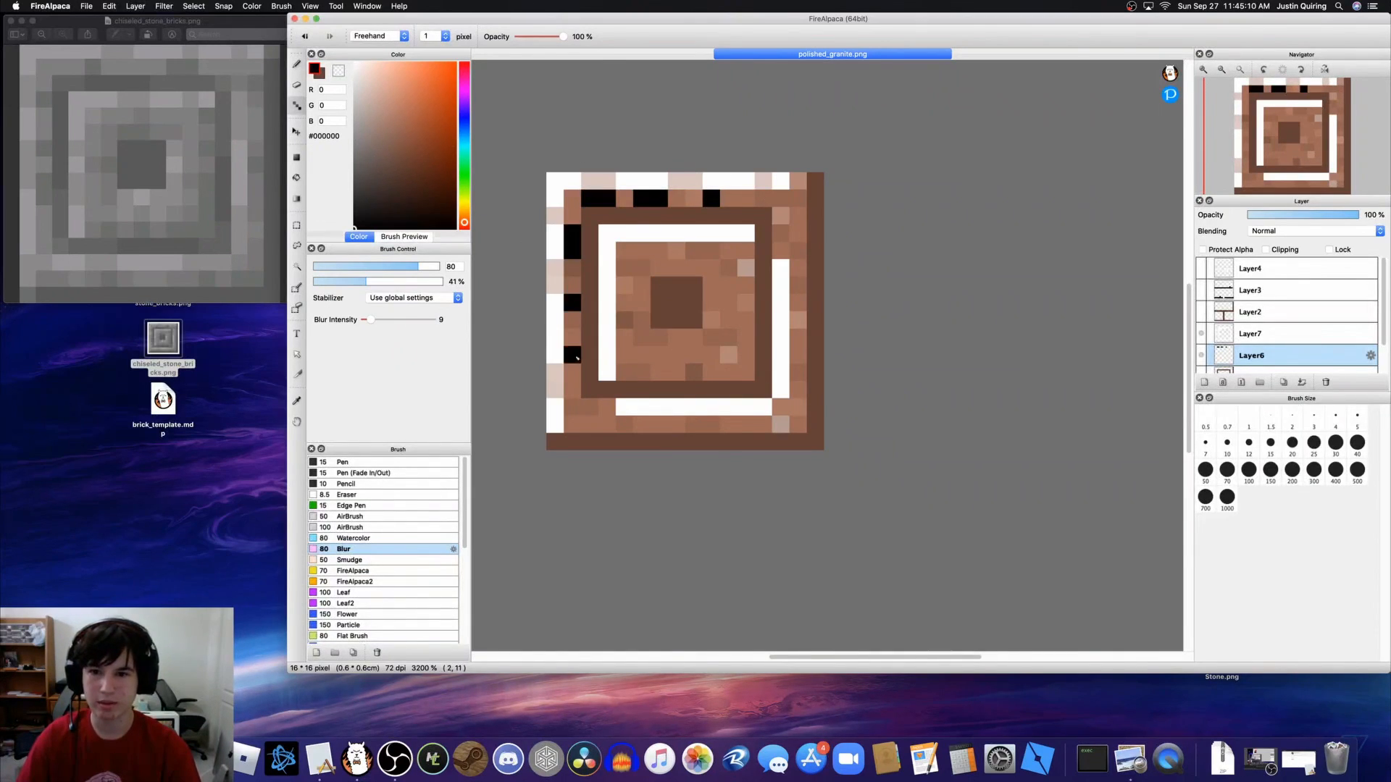
click(572, 337)
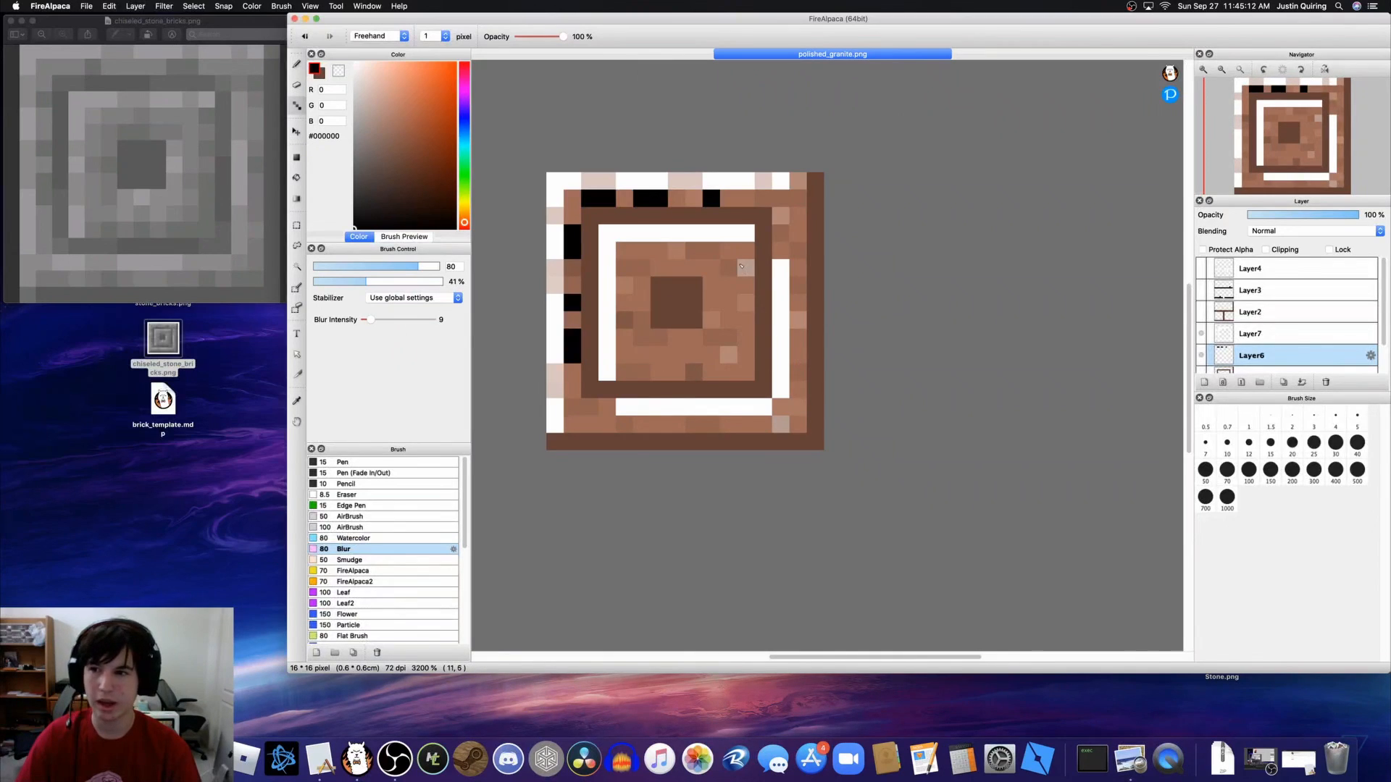
Step: Paint black shadow pixels inside the ring's right and bottom sides and beside the texture's bottom and right borders
click(746, 251)
click(746, 302)
mouse_move(745, 338)
mouse_down()
mouse_move(748, 375)
mouse_move(710, 373)
mouse_up()
click(675, 373)
click(641, 372)
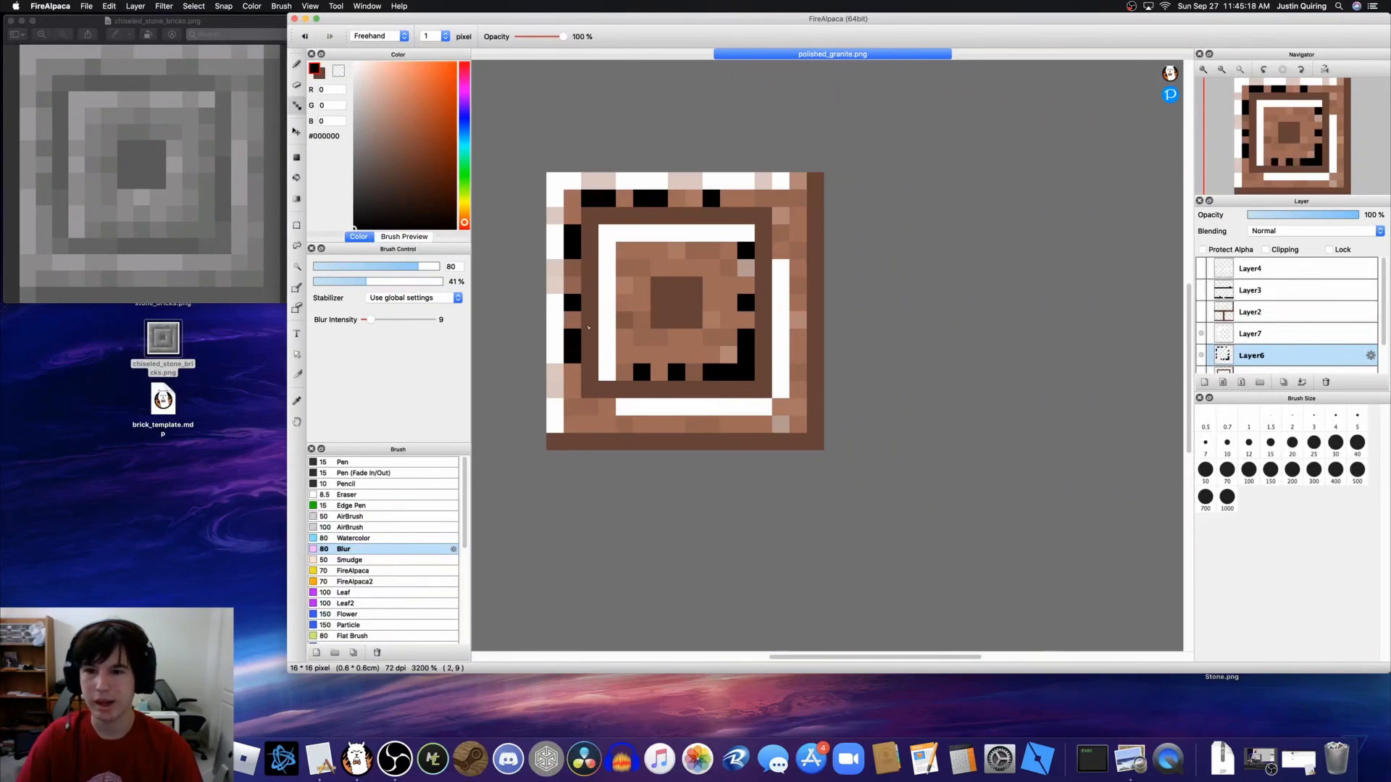
mouse_move(659, 423)
mouse_down()
mouse_move(746, 424)
mouse_move(798, 387)
mouse_move(798, 336)
mouse_up()
click(800, 275)
click(607, 426)
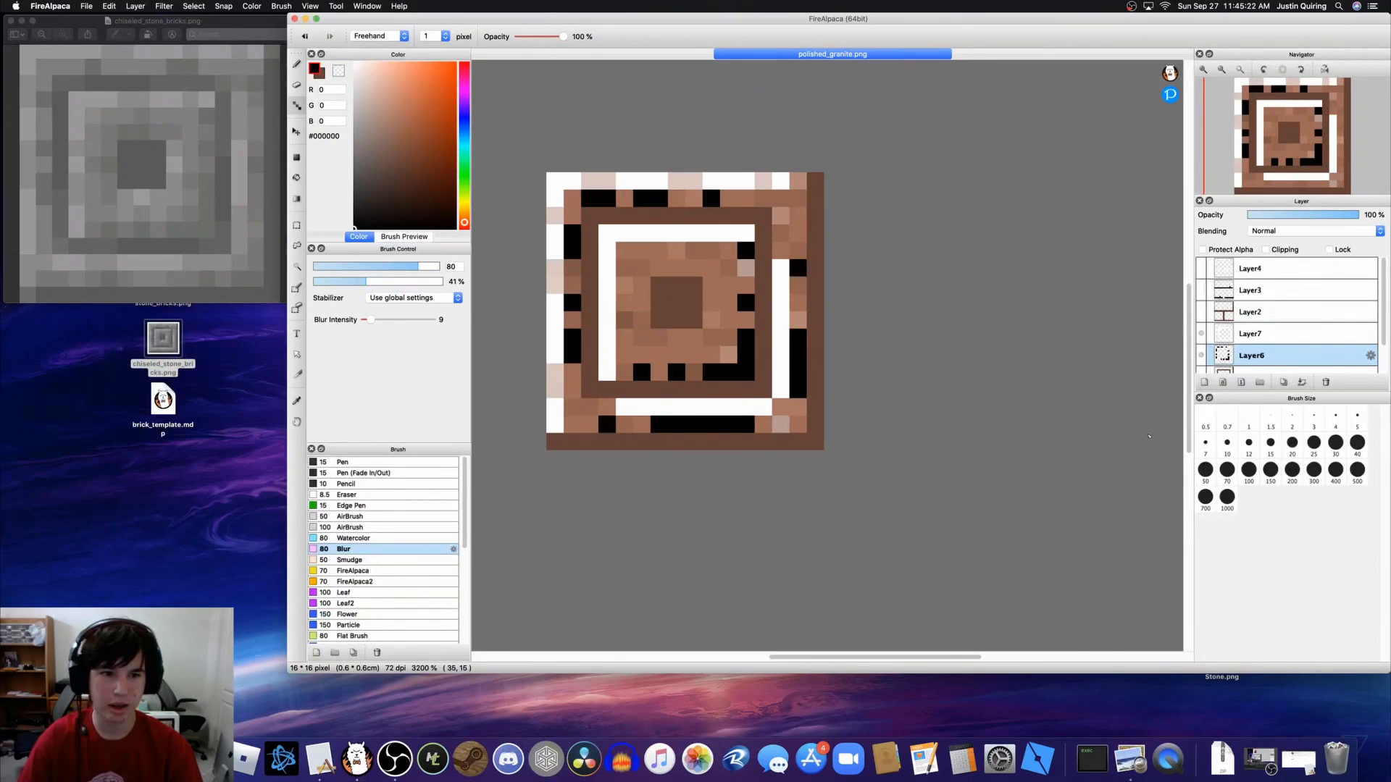
Step: Lower the opacity of the highlight layer Layer7 to 18% and the shadow layer Layer6 to 14%
click(1271, 215)
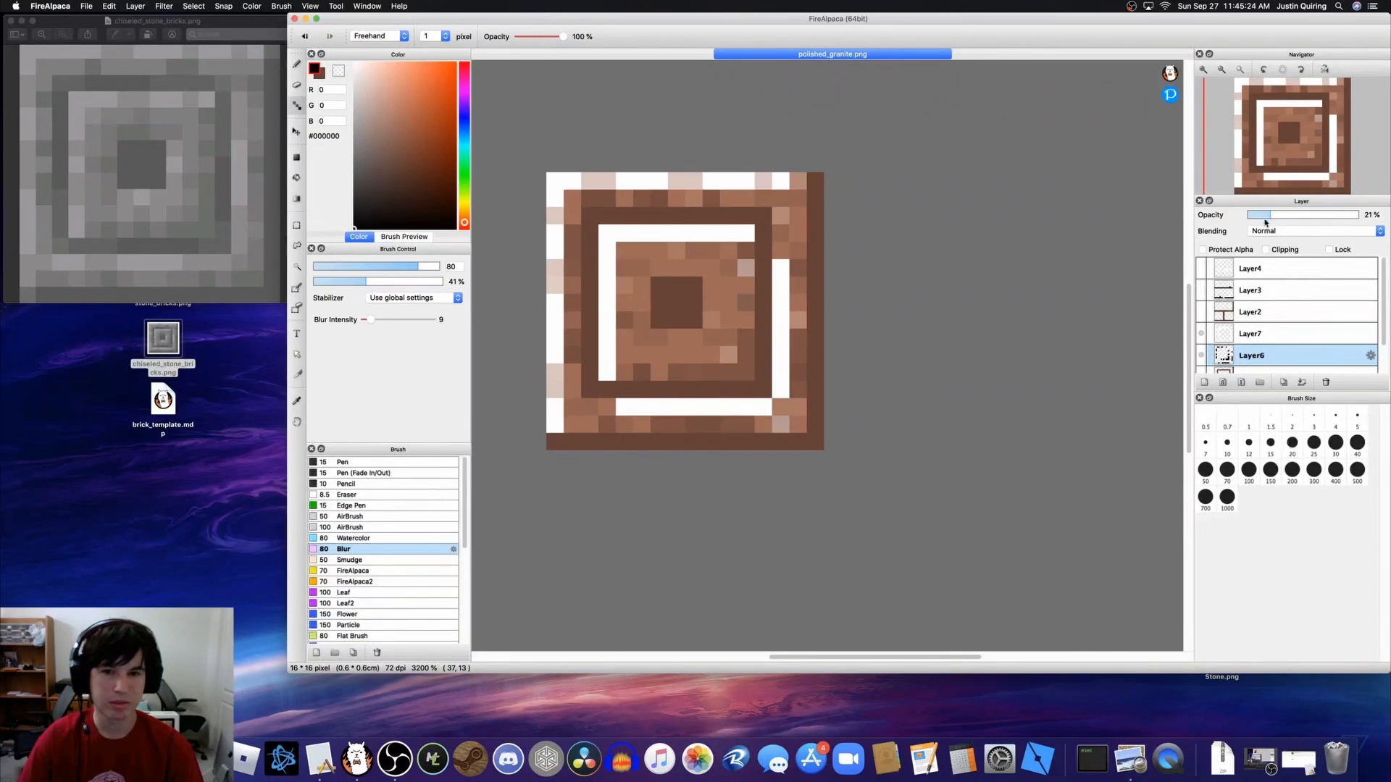
click(1254, 334)
click(1278, 216)
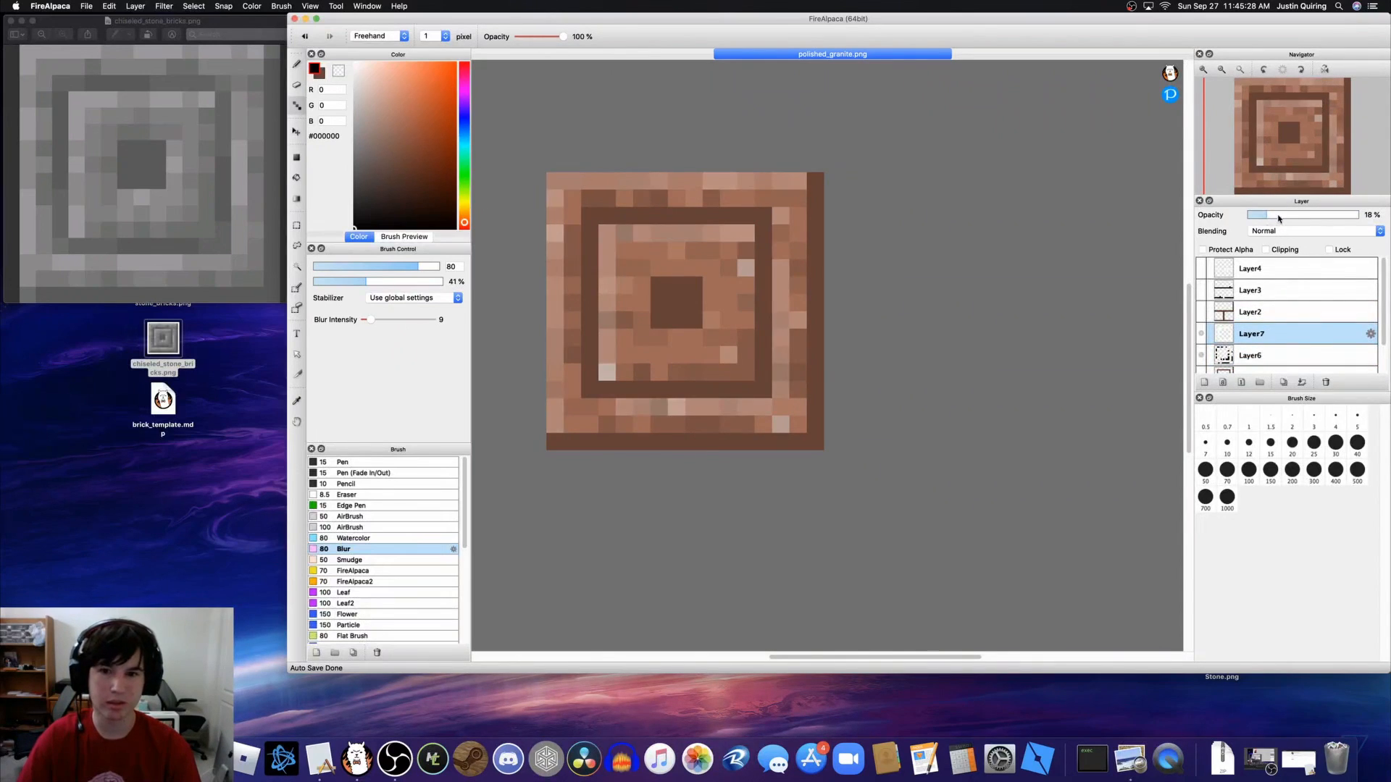
click(1264, 352)
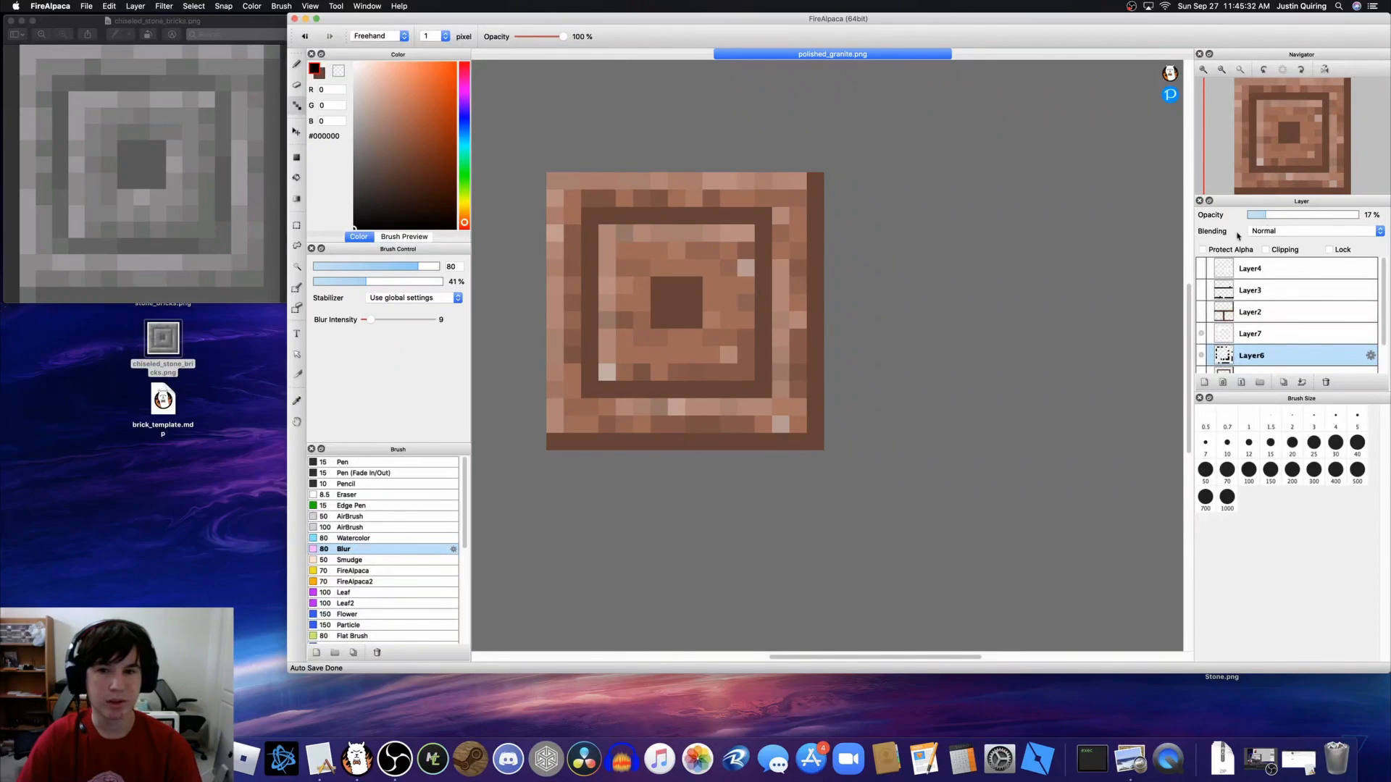
click(1259, 216)
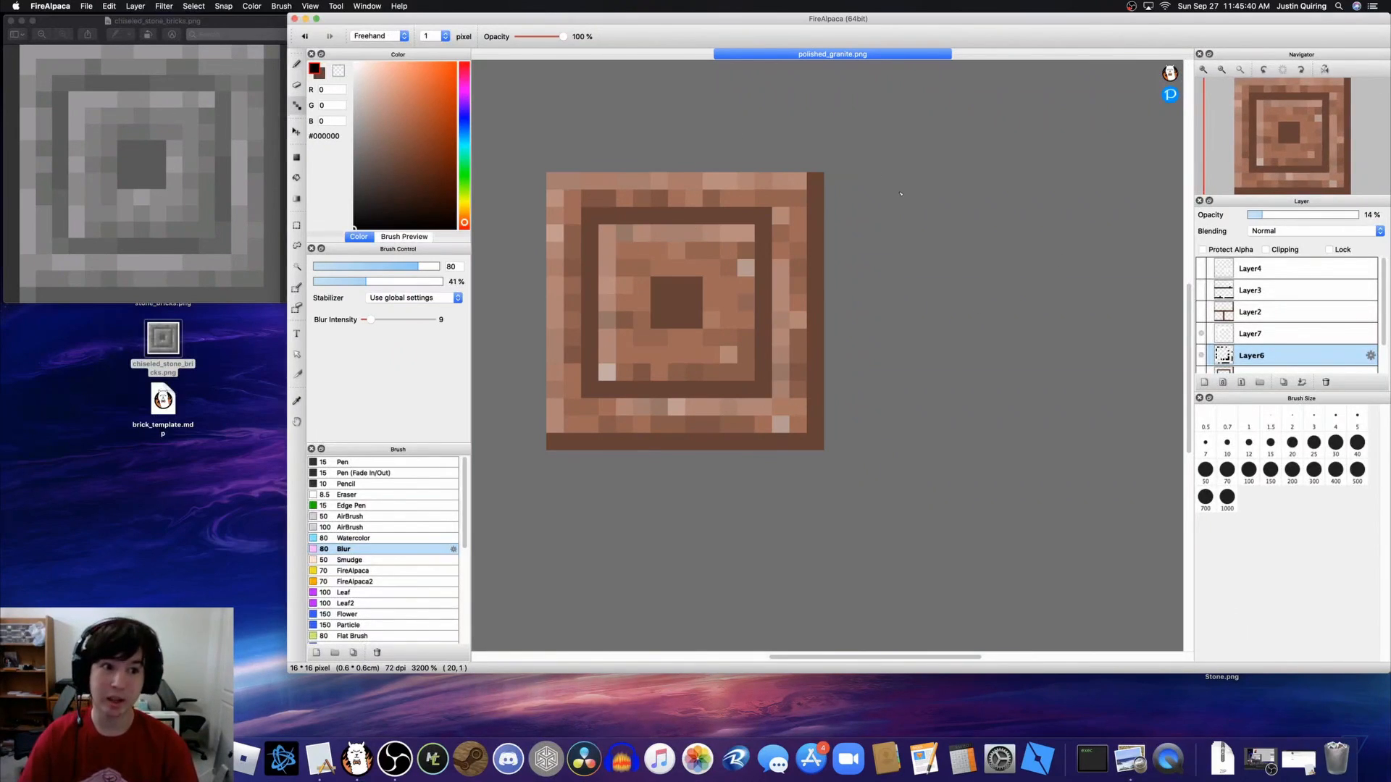
Step: At 30% brush opacity, paint faint black pixels on Layer6 and faint white pixels on Layer7 around the centre square
scroll(705, 410, down, 2)
scroll(684, 354, up, 3)
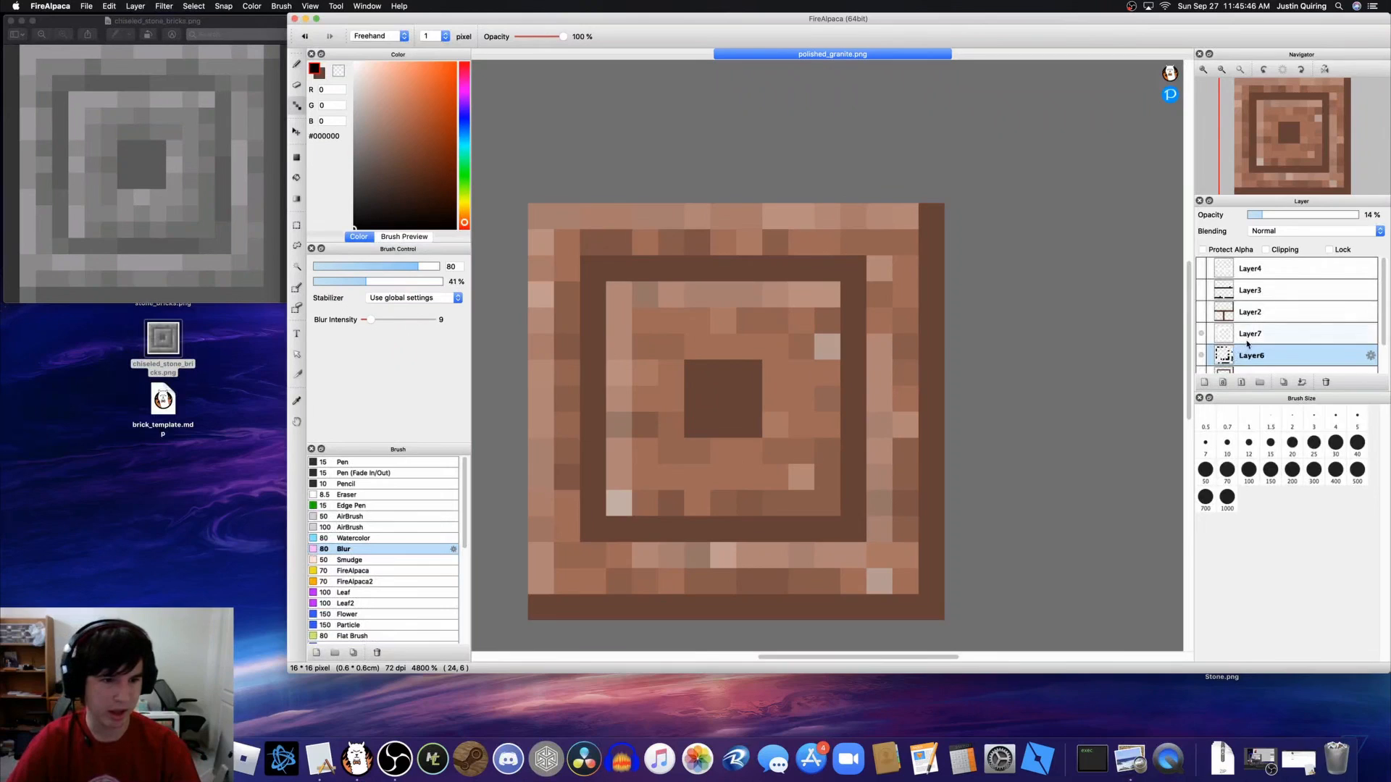
scroll(1260, 326, down, 1)
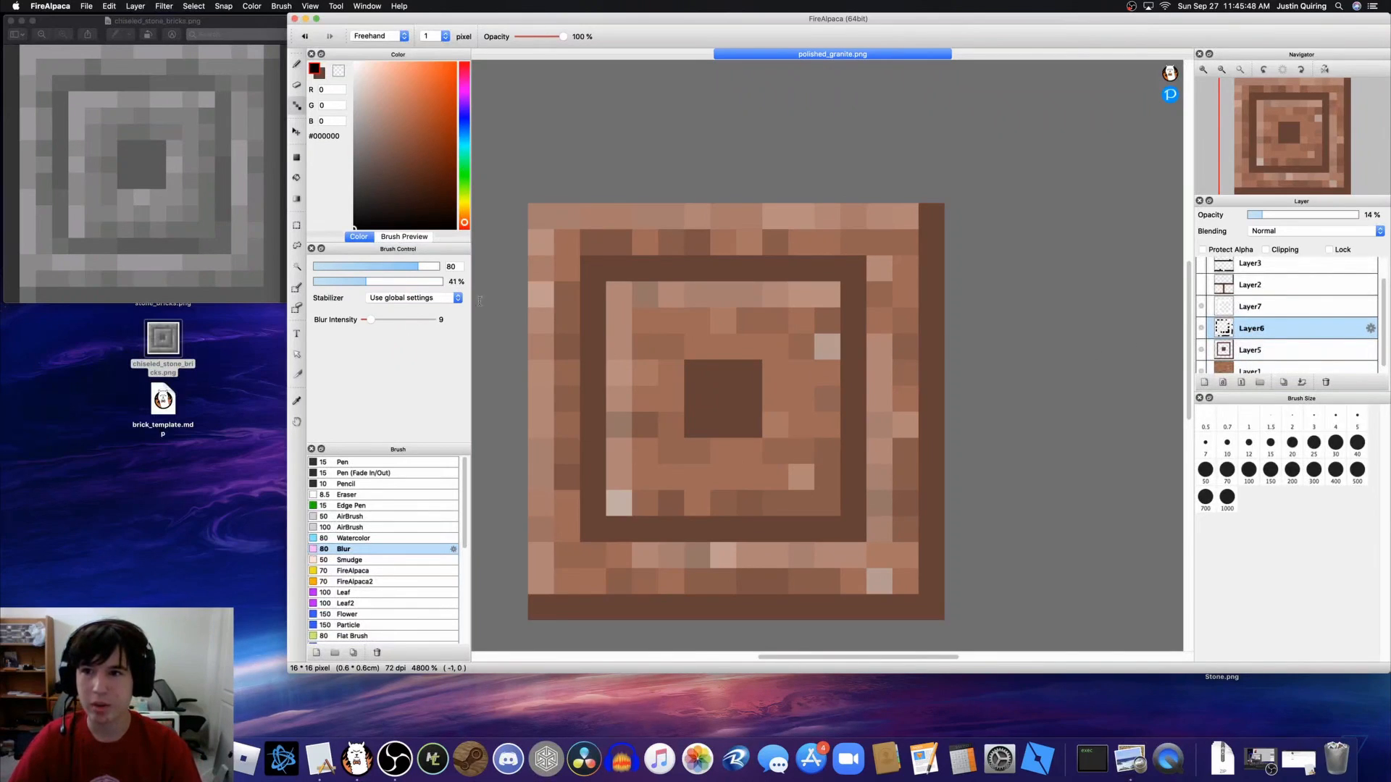
drag(563, 36, 531, 36)
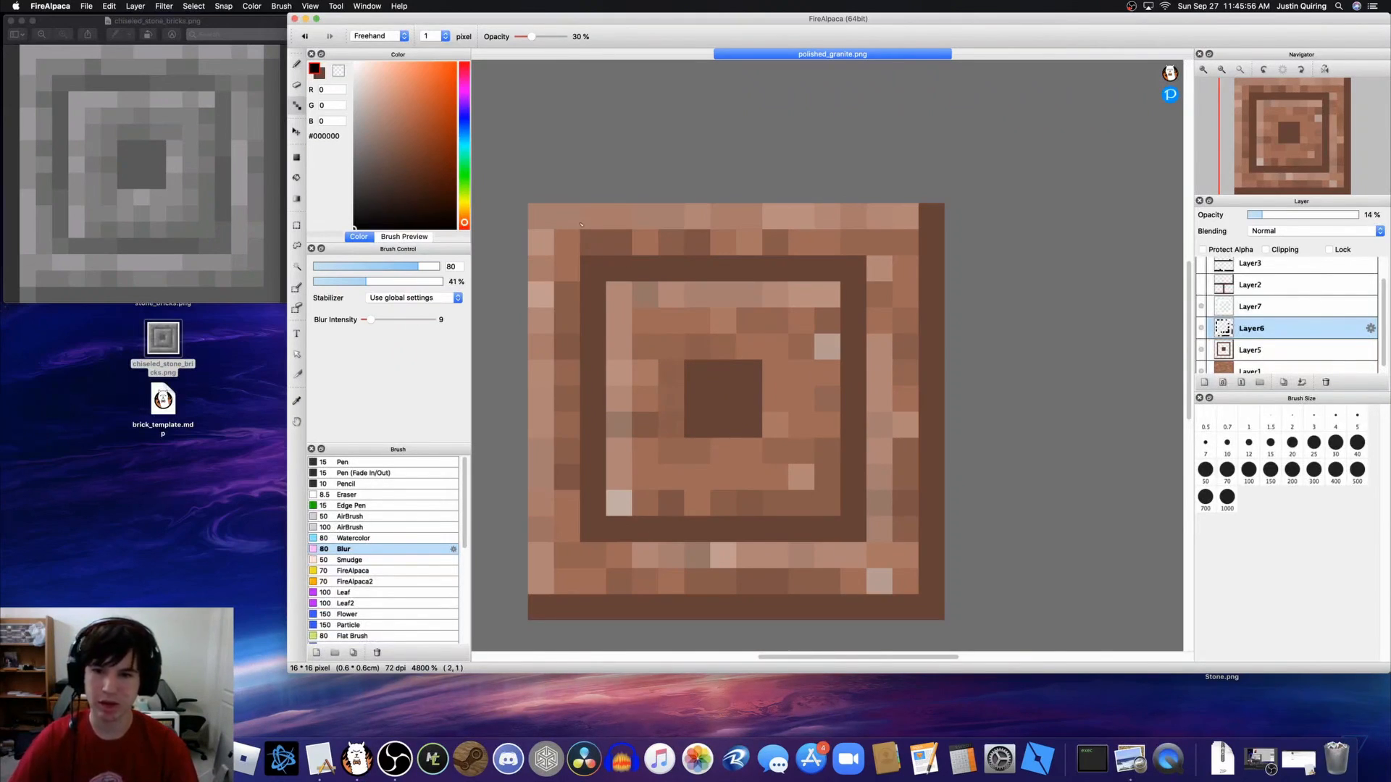
key(x)
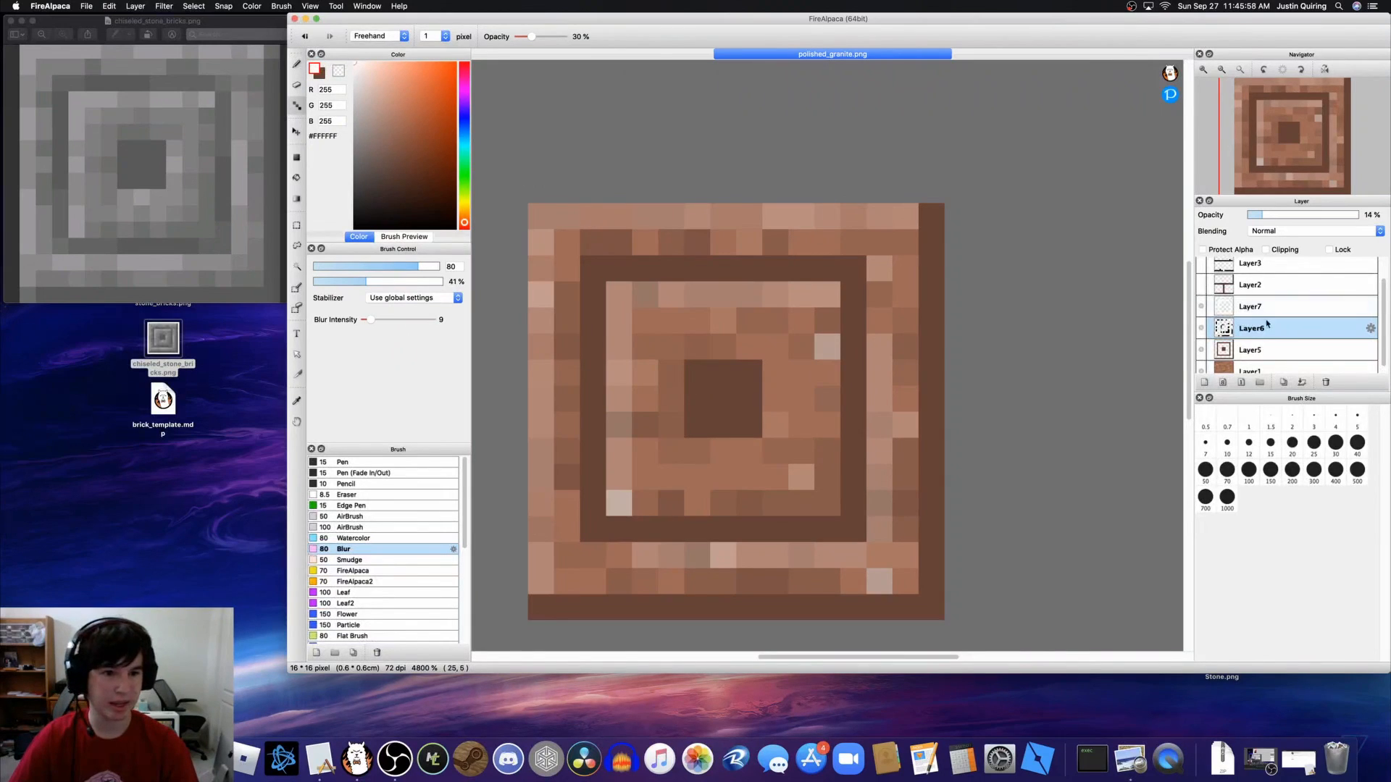
click(1305, 314)
drag(768, 430, 727, 452)
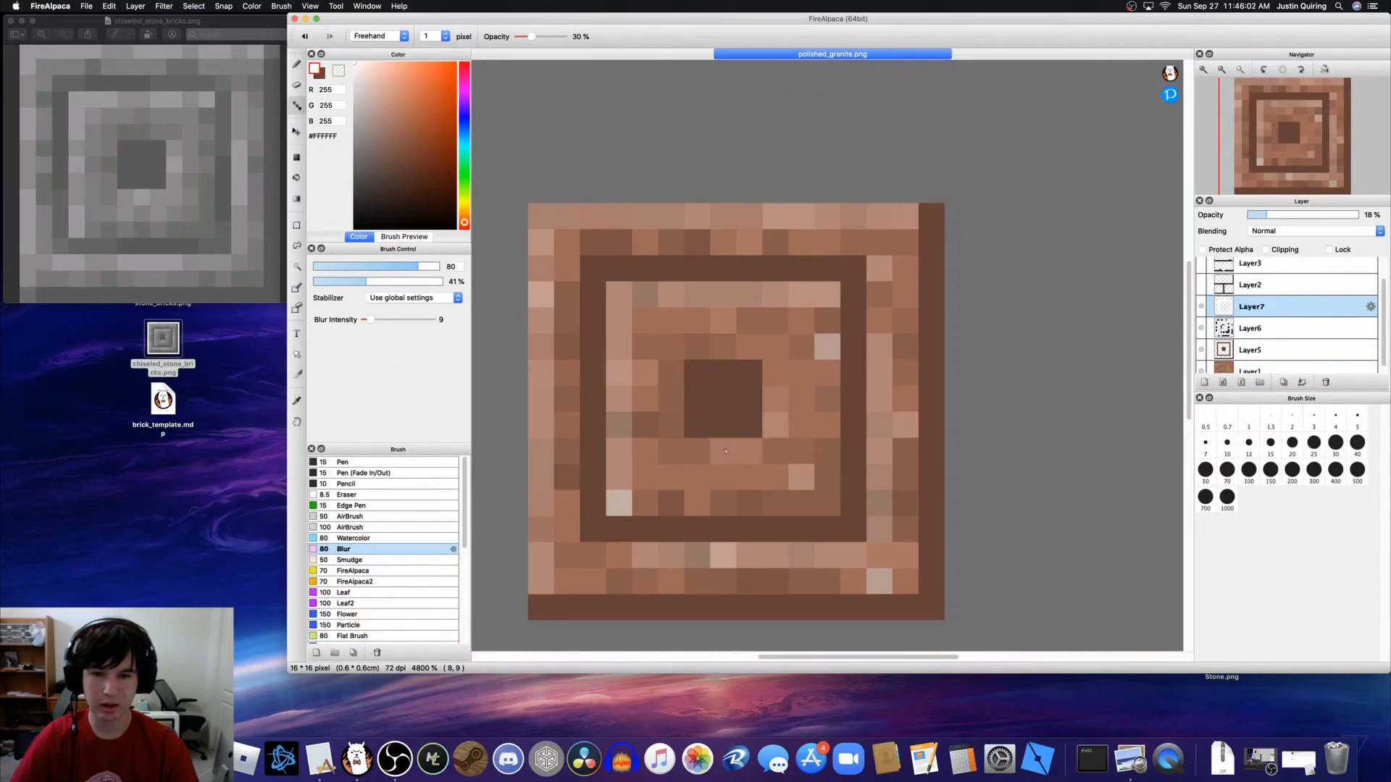
drag(765, 394, 774, 372)
Step: Reduce the opacity of Layer7 to 12% and of Layer6 to 8%
scroll(721, 280, down, 1)
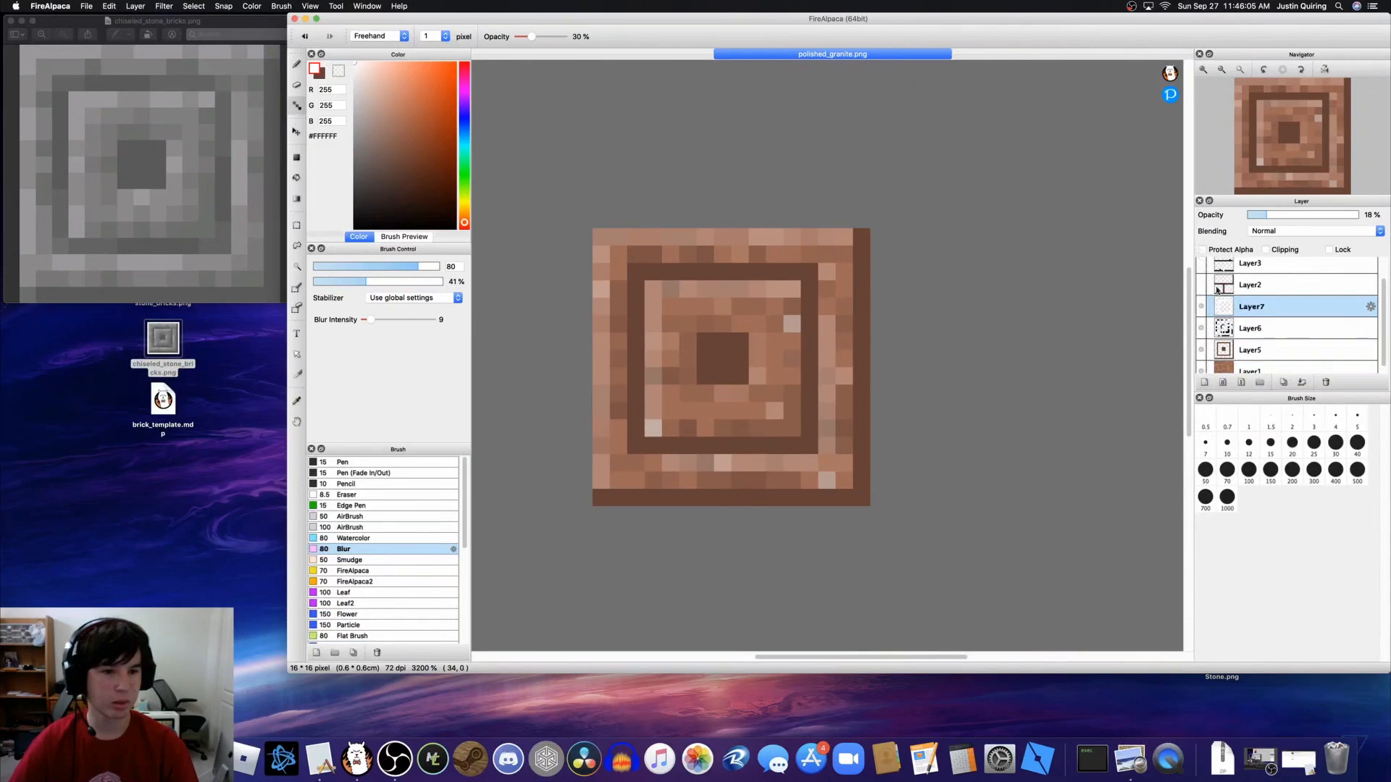
drag(1267, 215, 1262, 217)
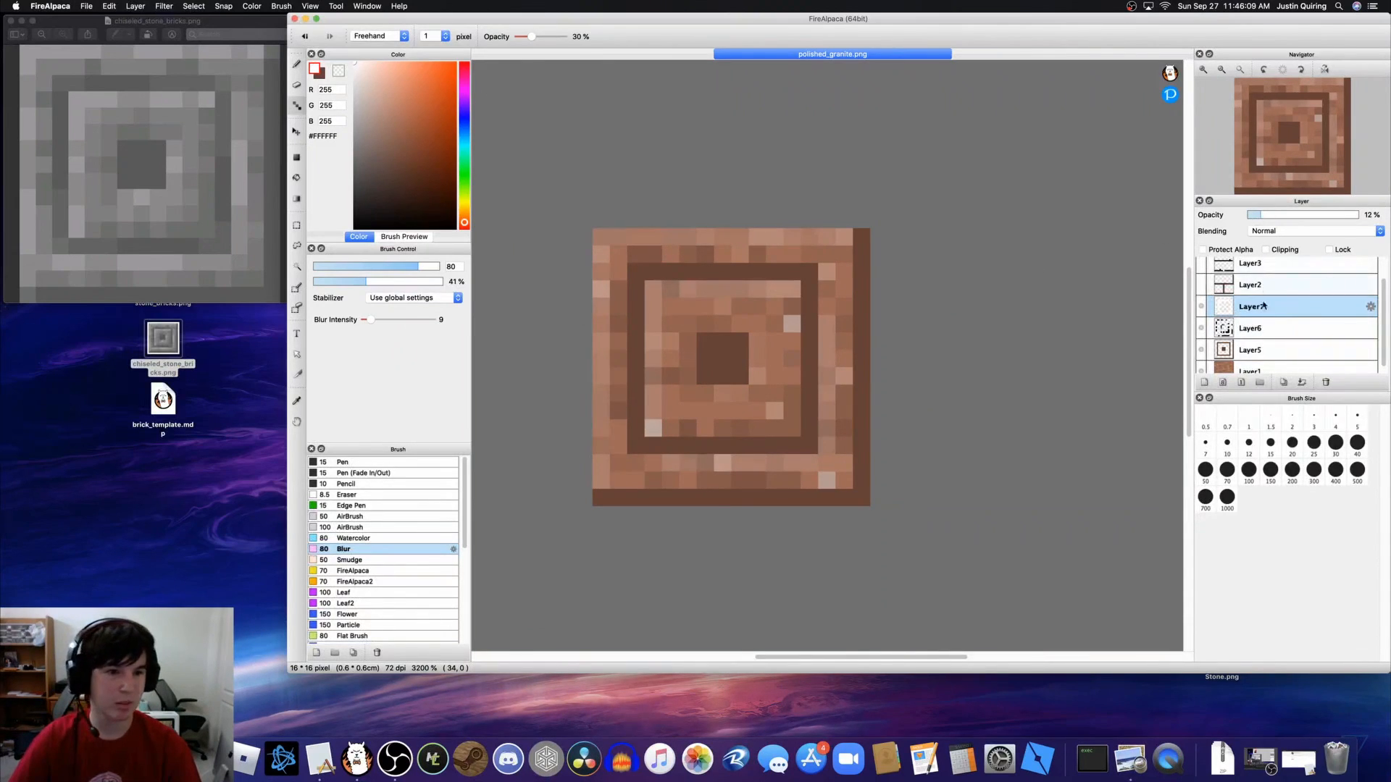
click(1260, 330)
mouse_move(1258, 220)
mouse_down()
mouse_move(1315, 214)
mouse_move(1250, 217)
mouse_up()
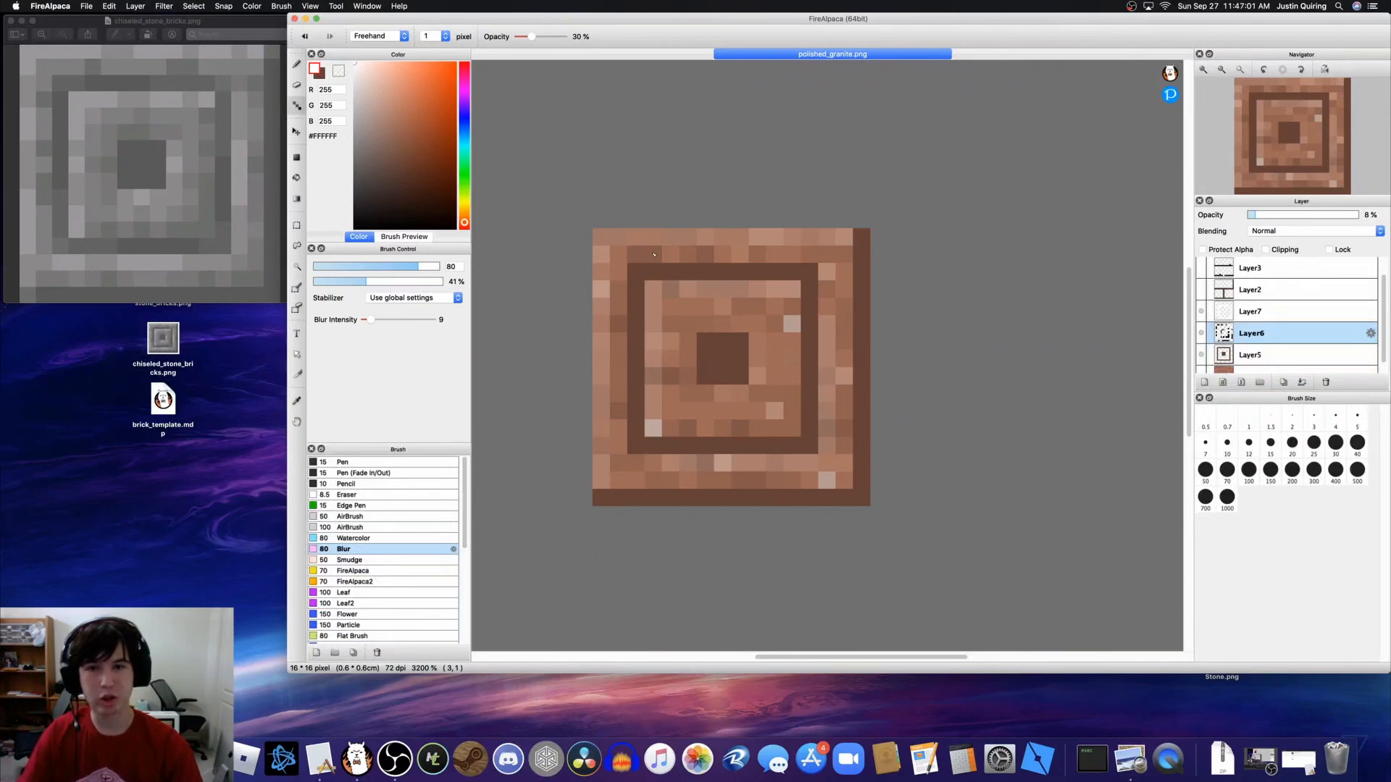
Step: Close the chiseled_stone_bricks.png reference image and open brick_template.mdp from the desktop in FireAlpaca, with the whole brick texture in view
click(22, 48)
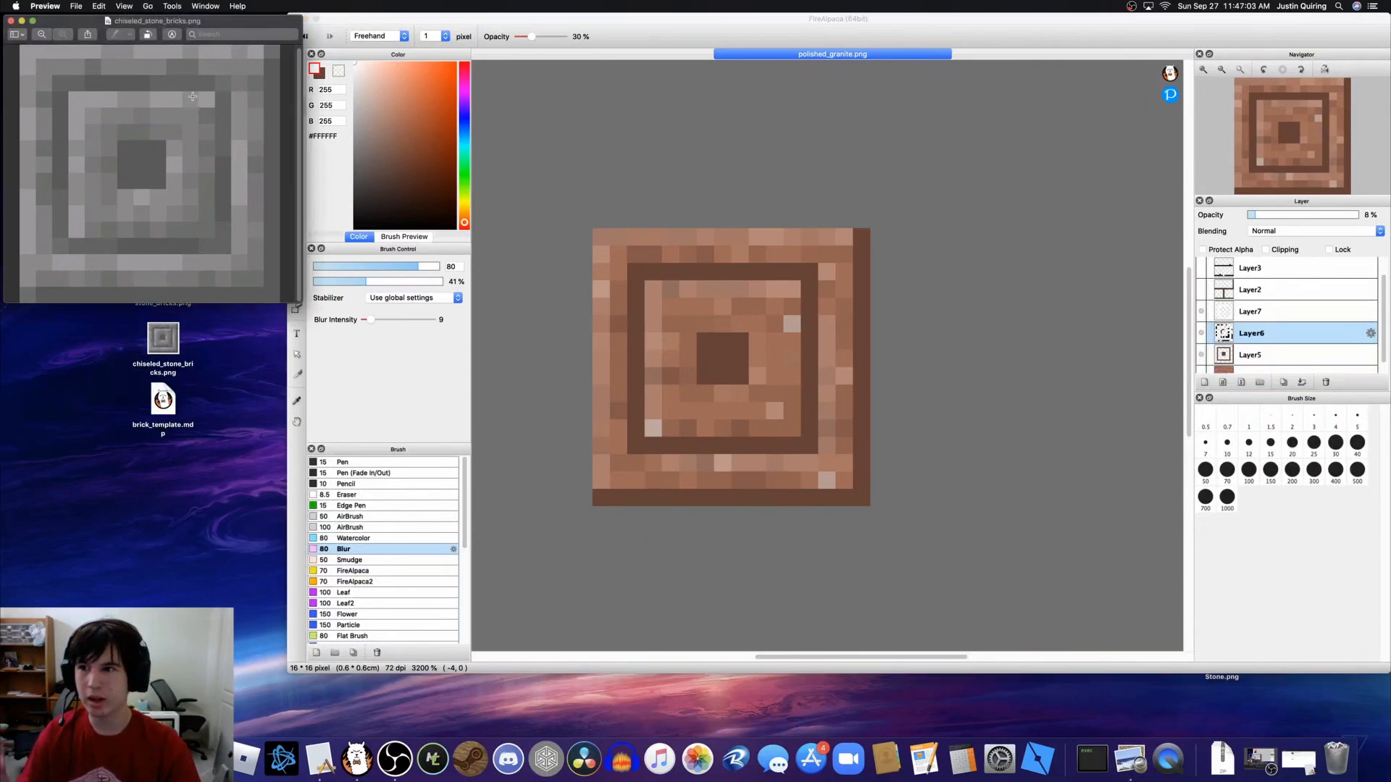
click(10, 21)
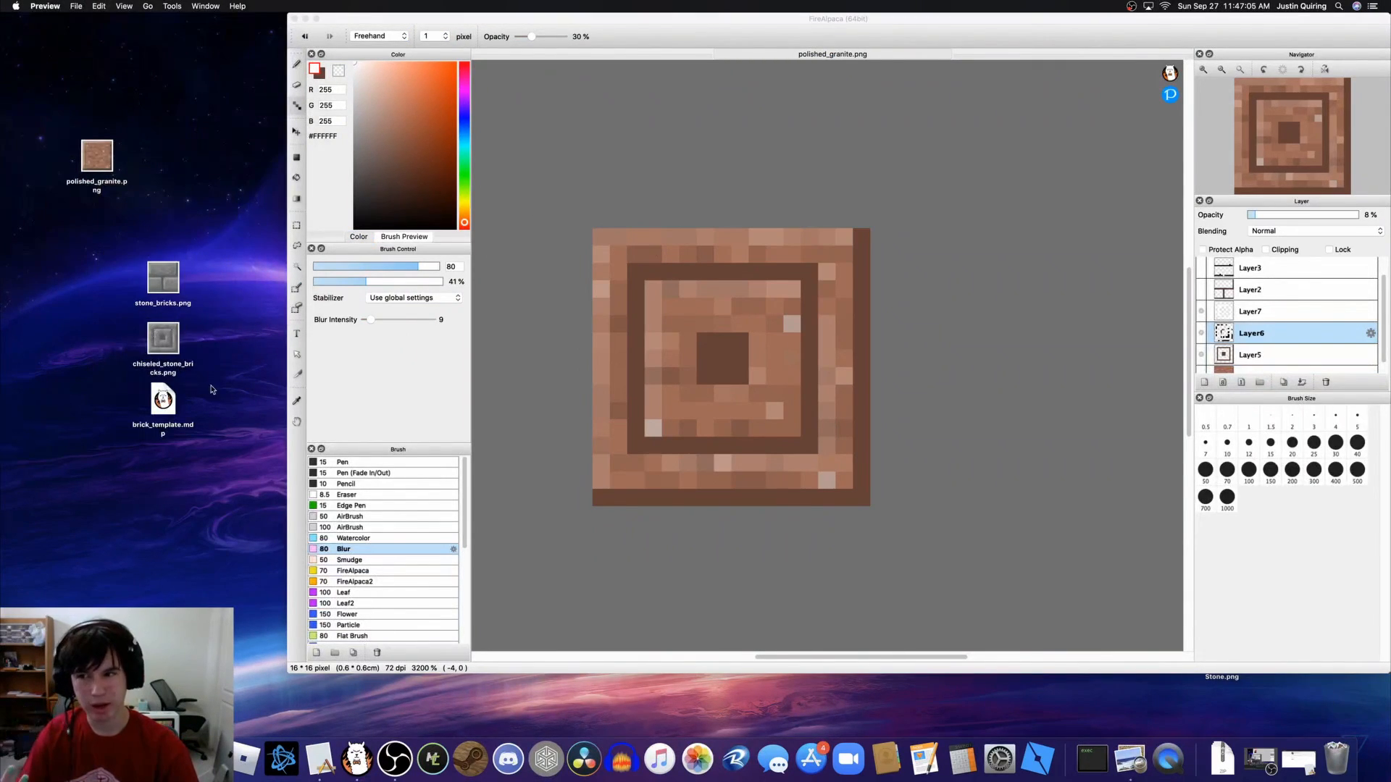
drag(163, 399, 724, 290)
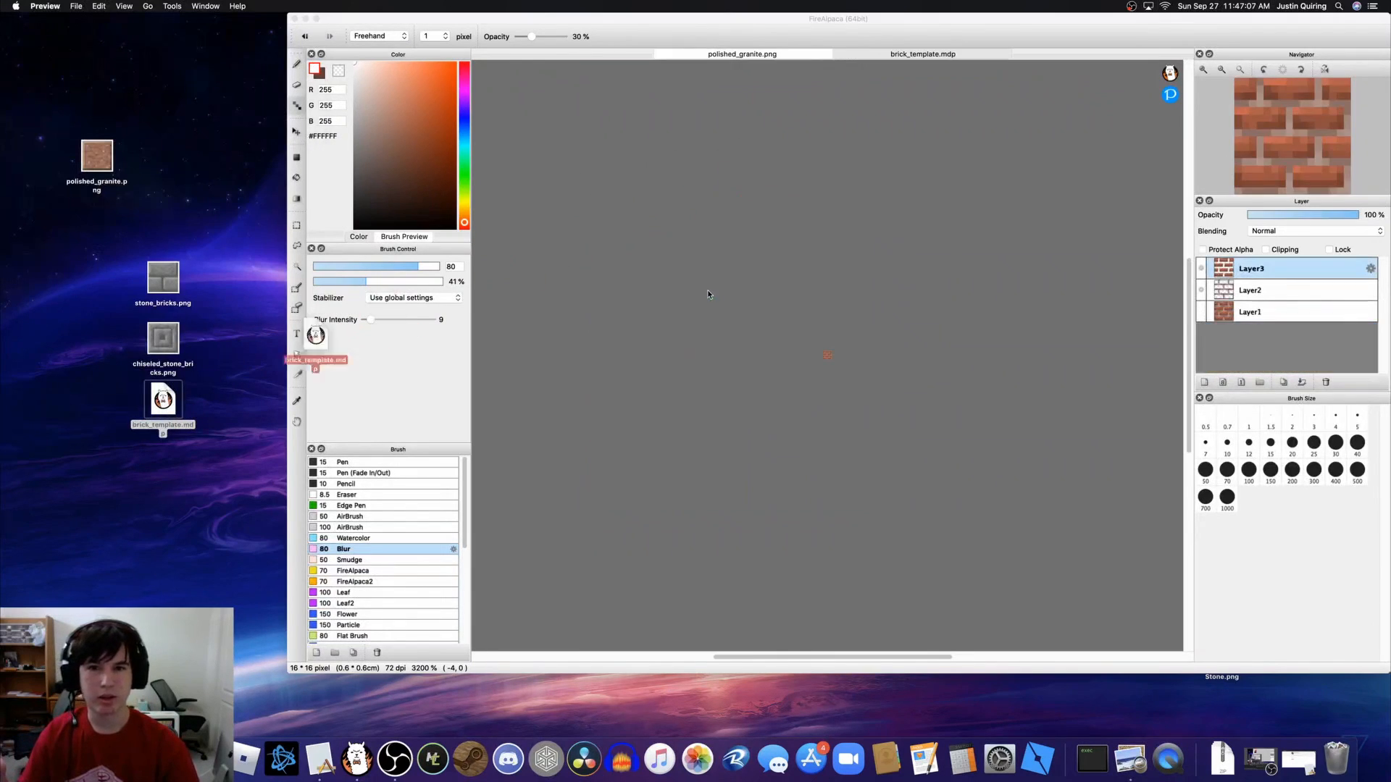
scroll(849, 367, up, 5)
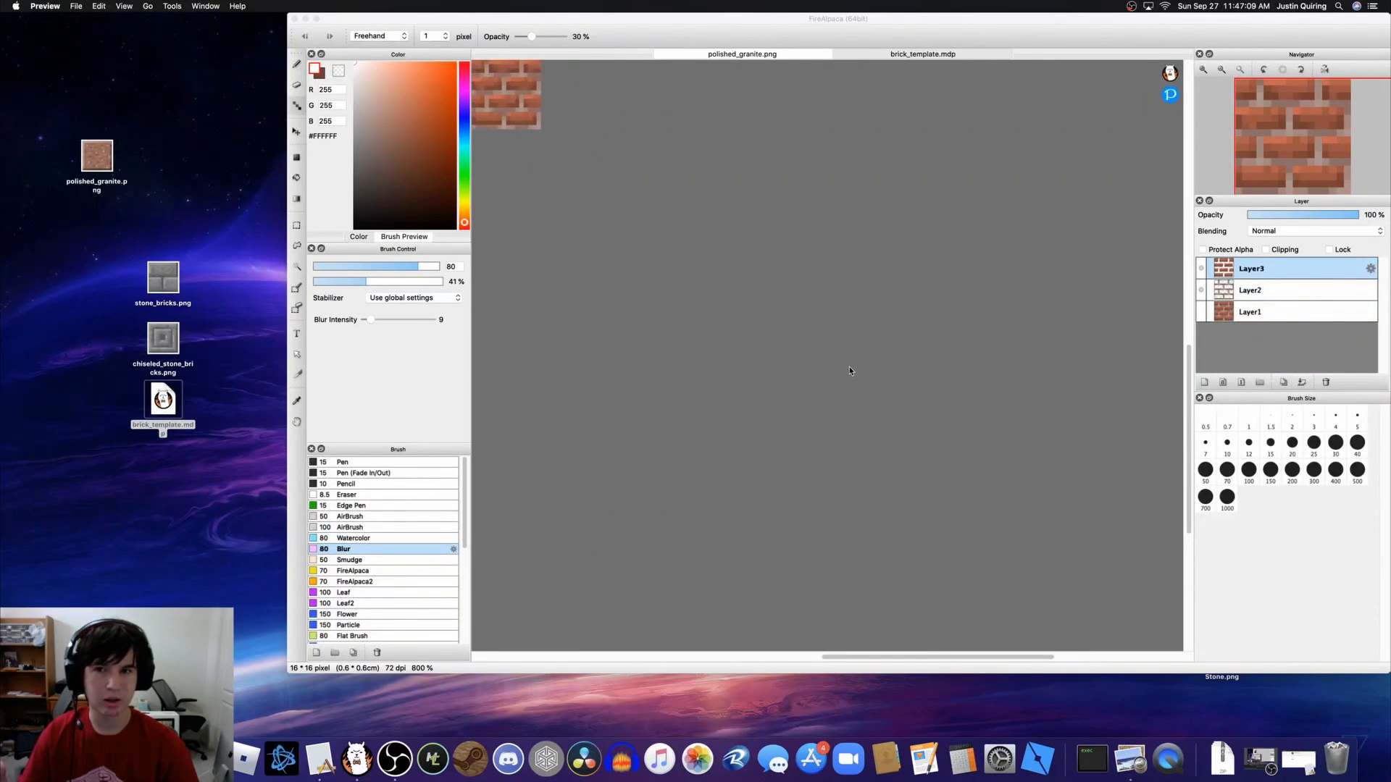
click(1177, 322)
scroll(812, 642, up, 2)
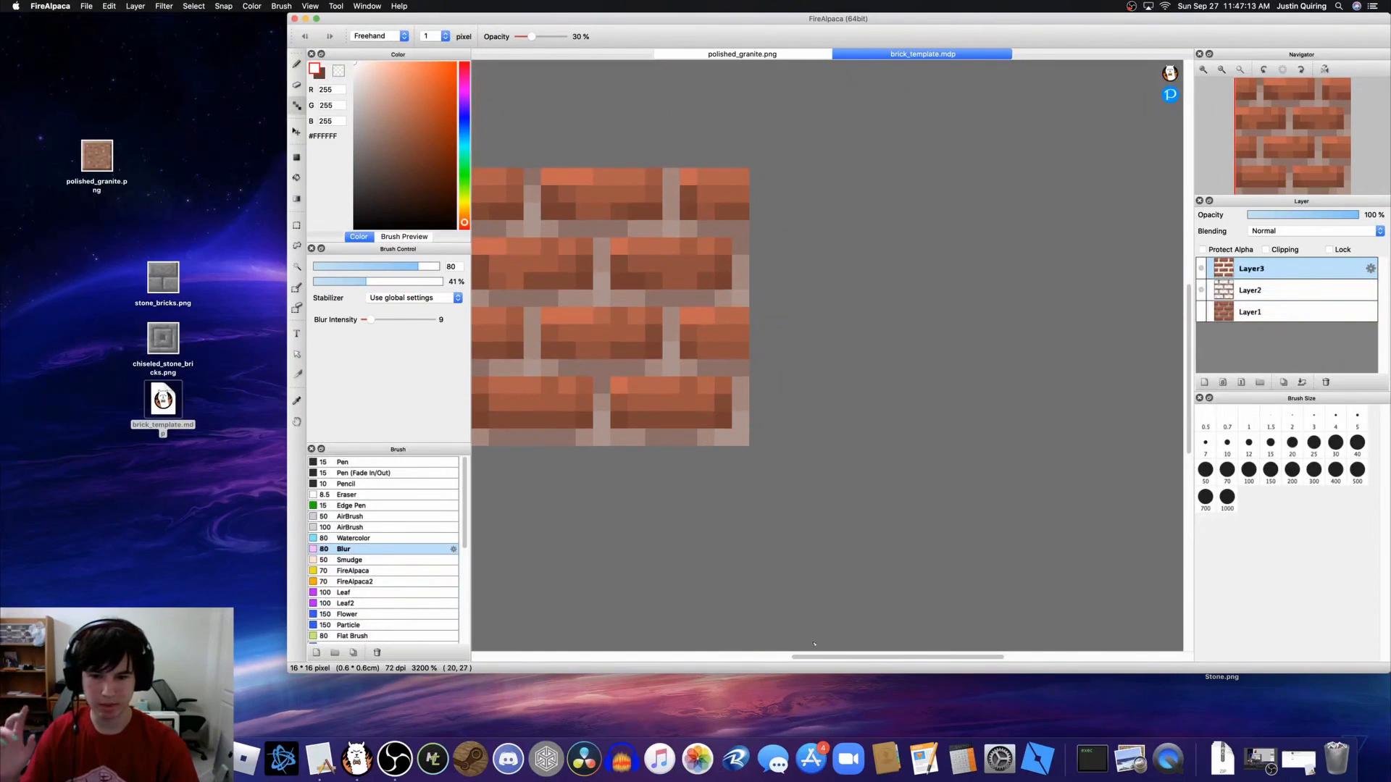
scroll(812, 642, left, 3)
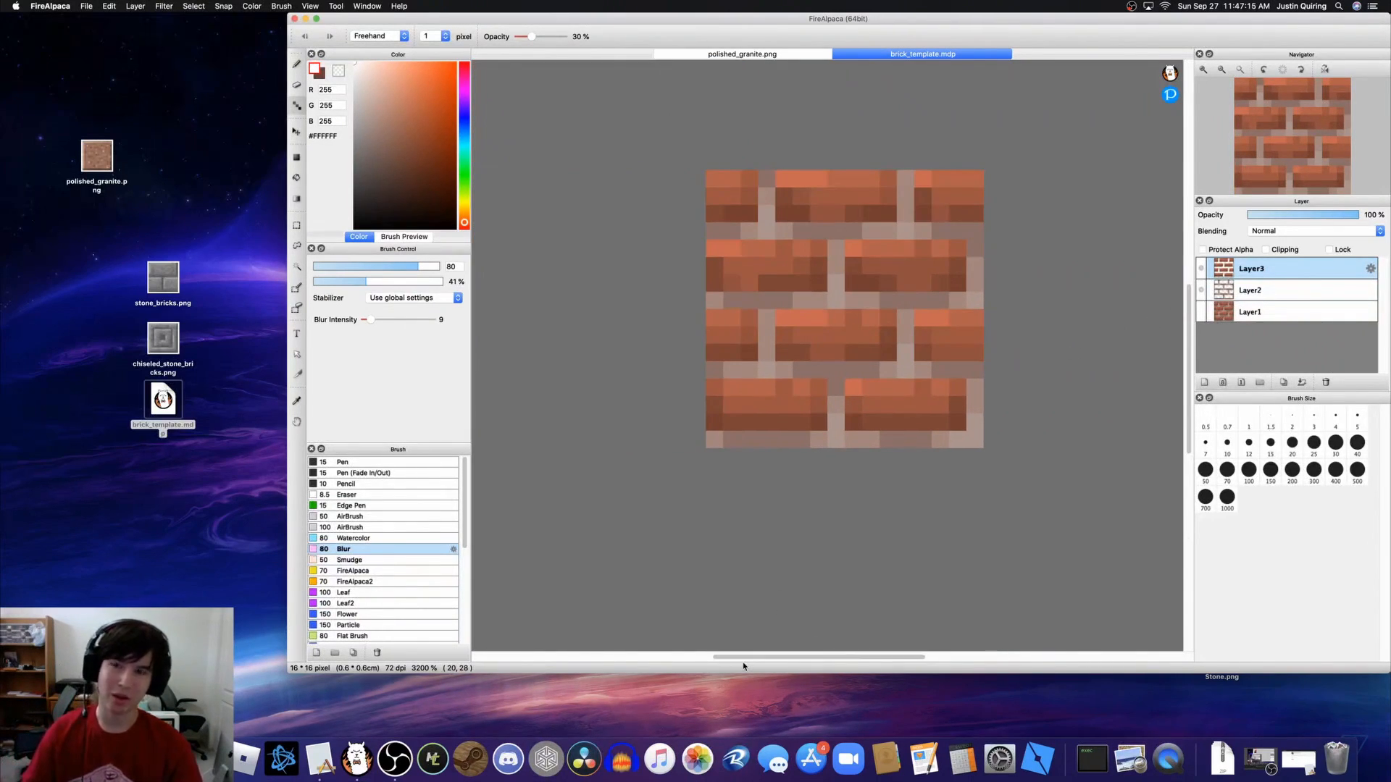
Step: Copy the mortar layer Layer2 from brick_template.mdp into polished_granite.png and adjust it to saturation +100 and brightness -45
click(1258, 291)
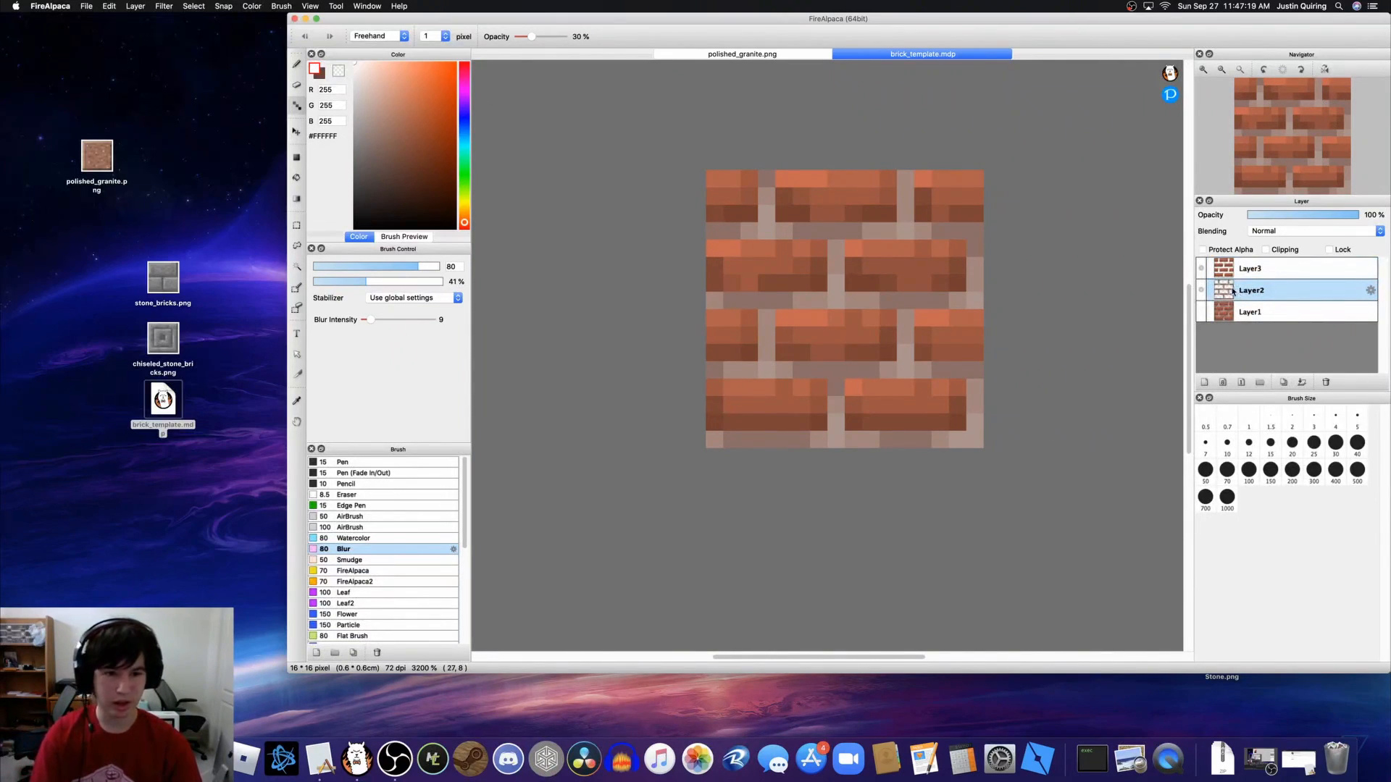
key(super+c)
click(778, 55)
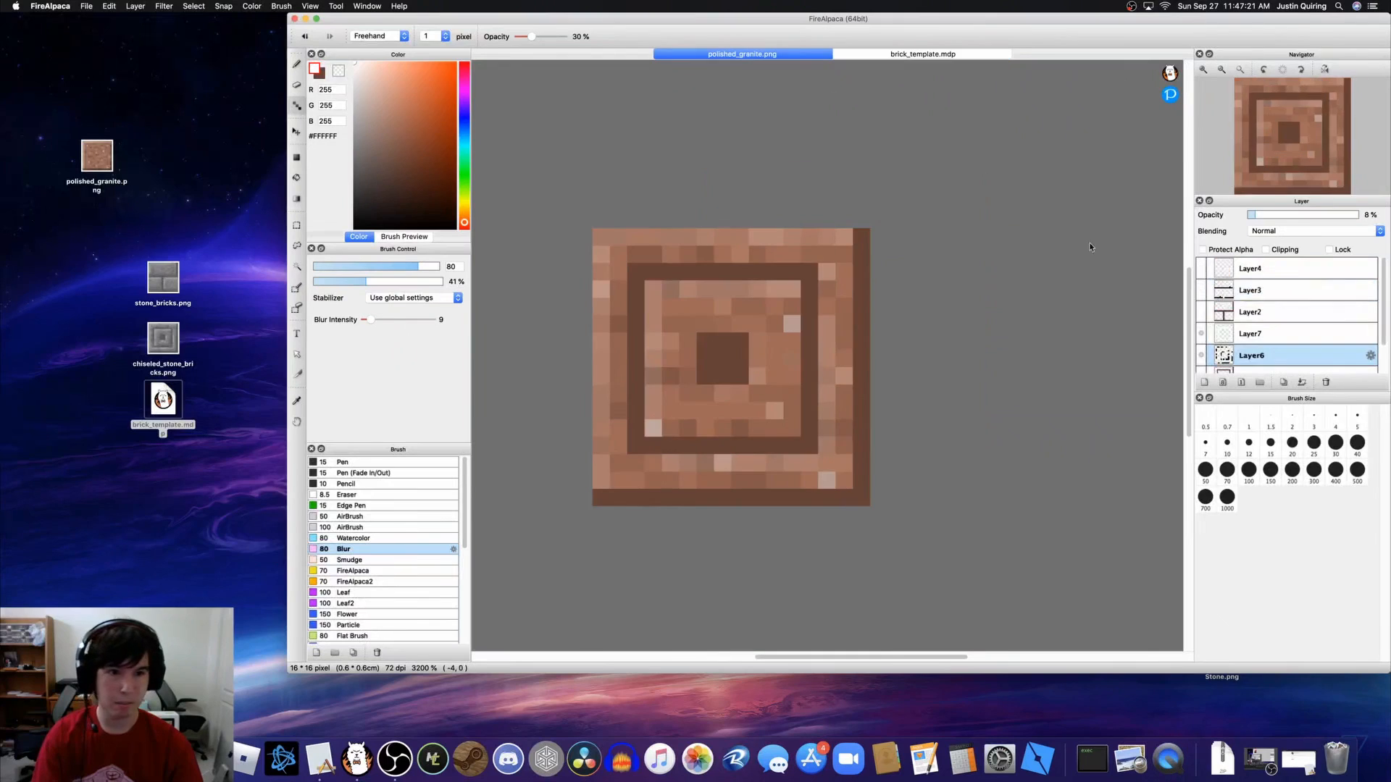
key(super+v)
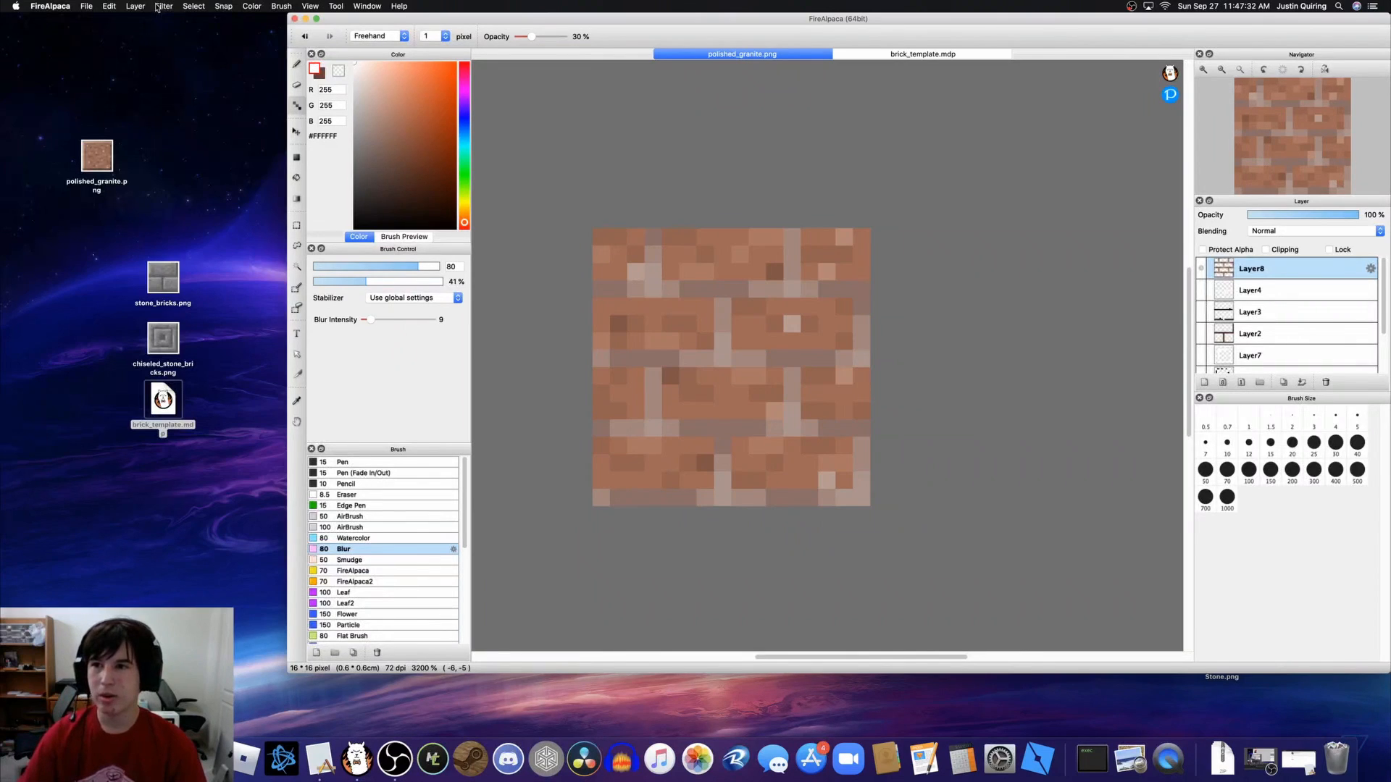
drag(1006, 287, 1094, 287)
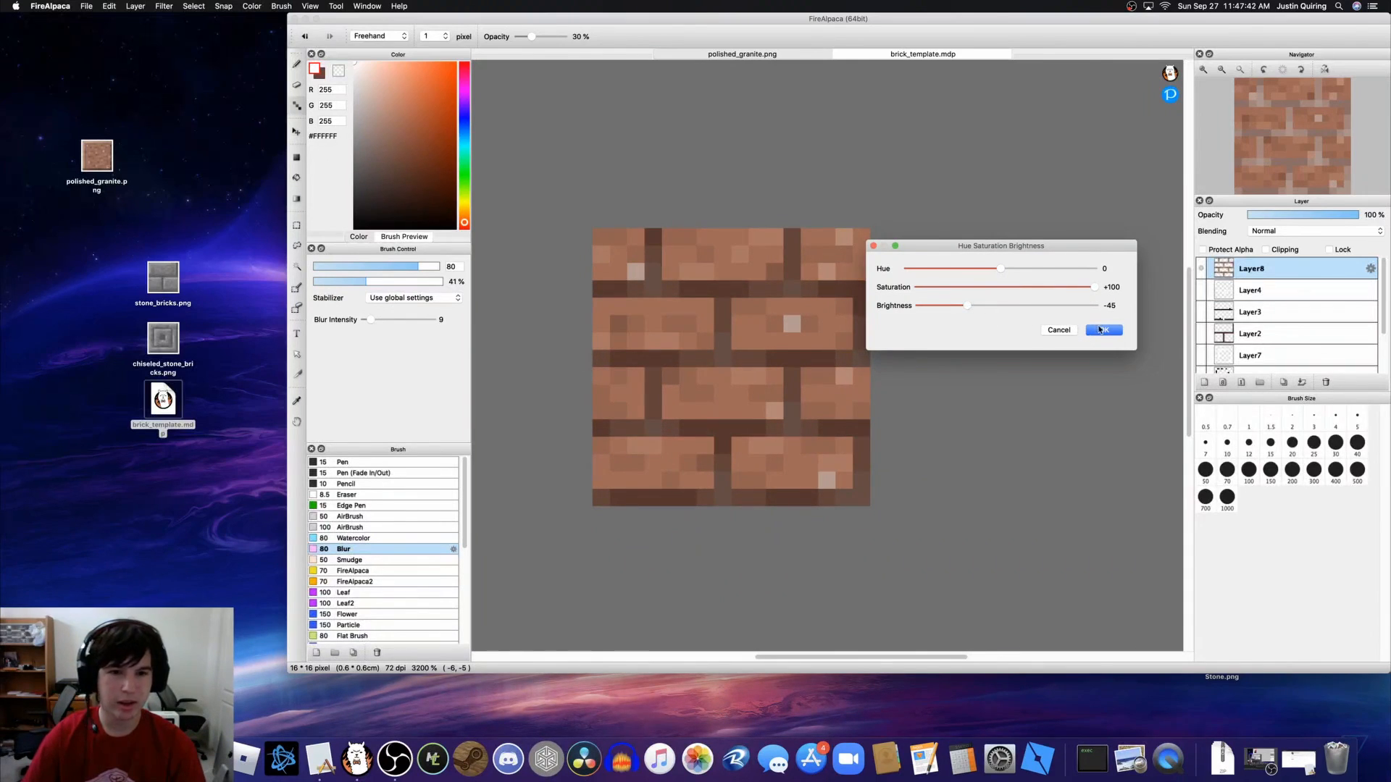
click(1099, 330)
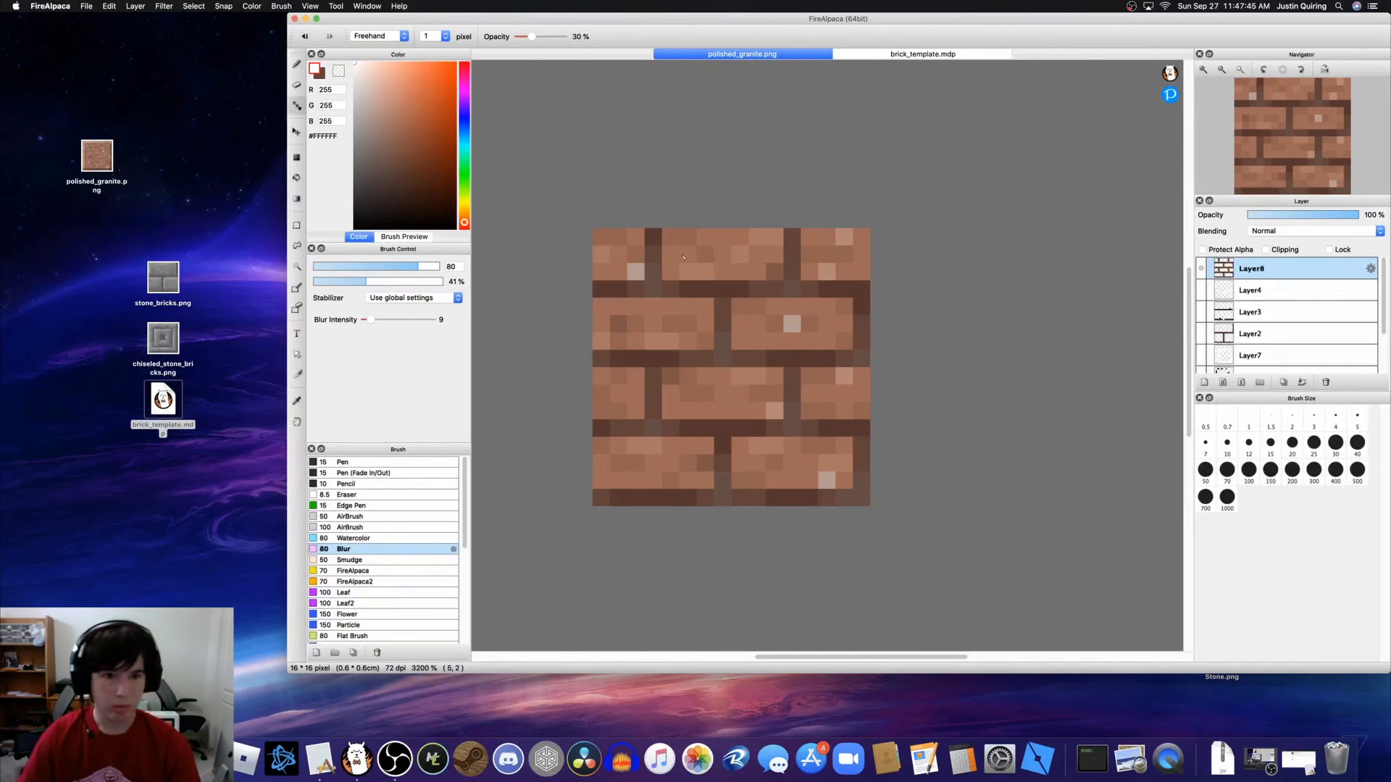
Step: Check the brick shading in brick_template.mdp and add two new layers above the pasted mortar layer in polished_granite.png
click(891, 54)
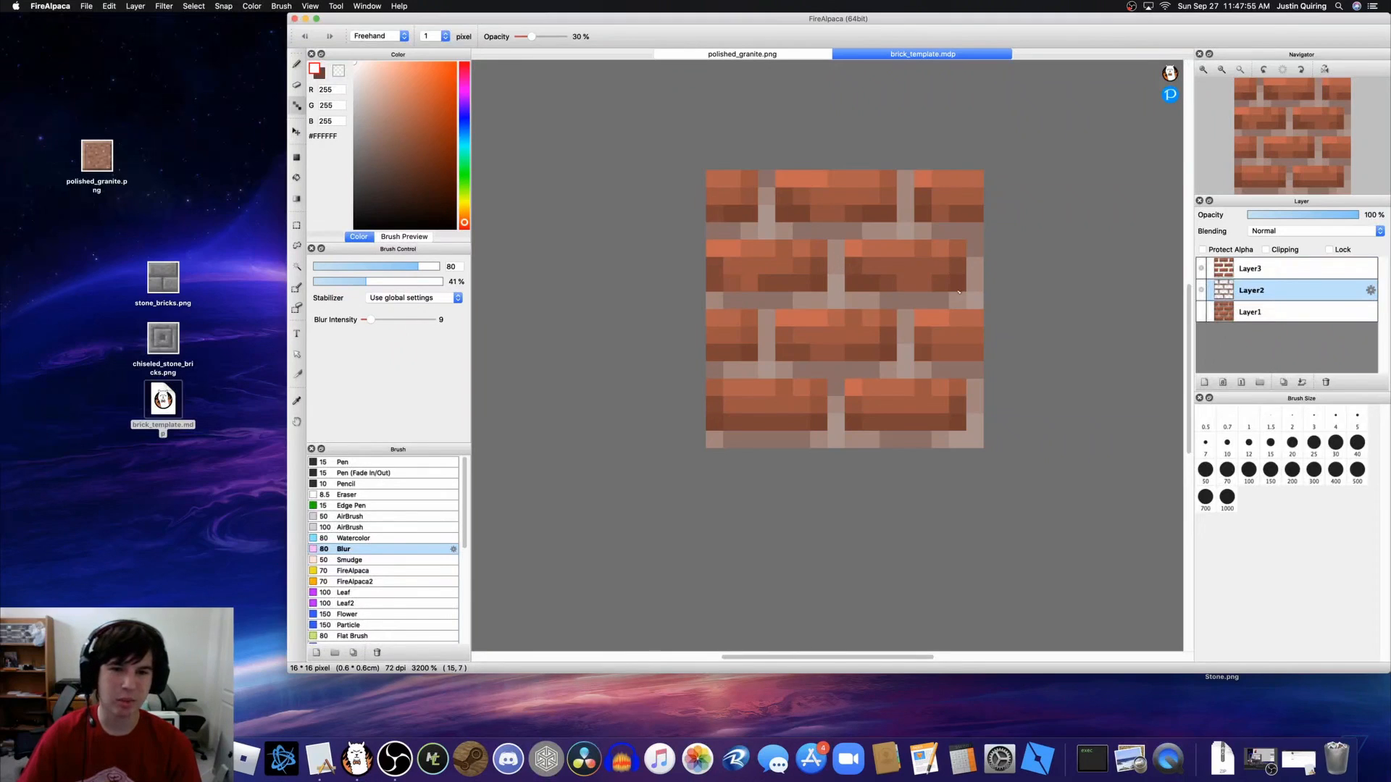
click(742, 54)
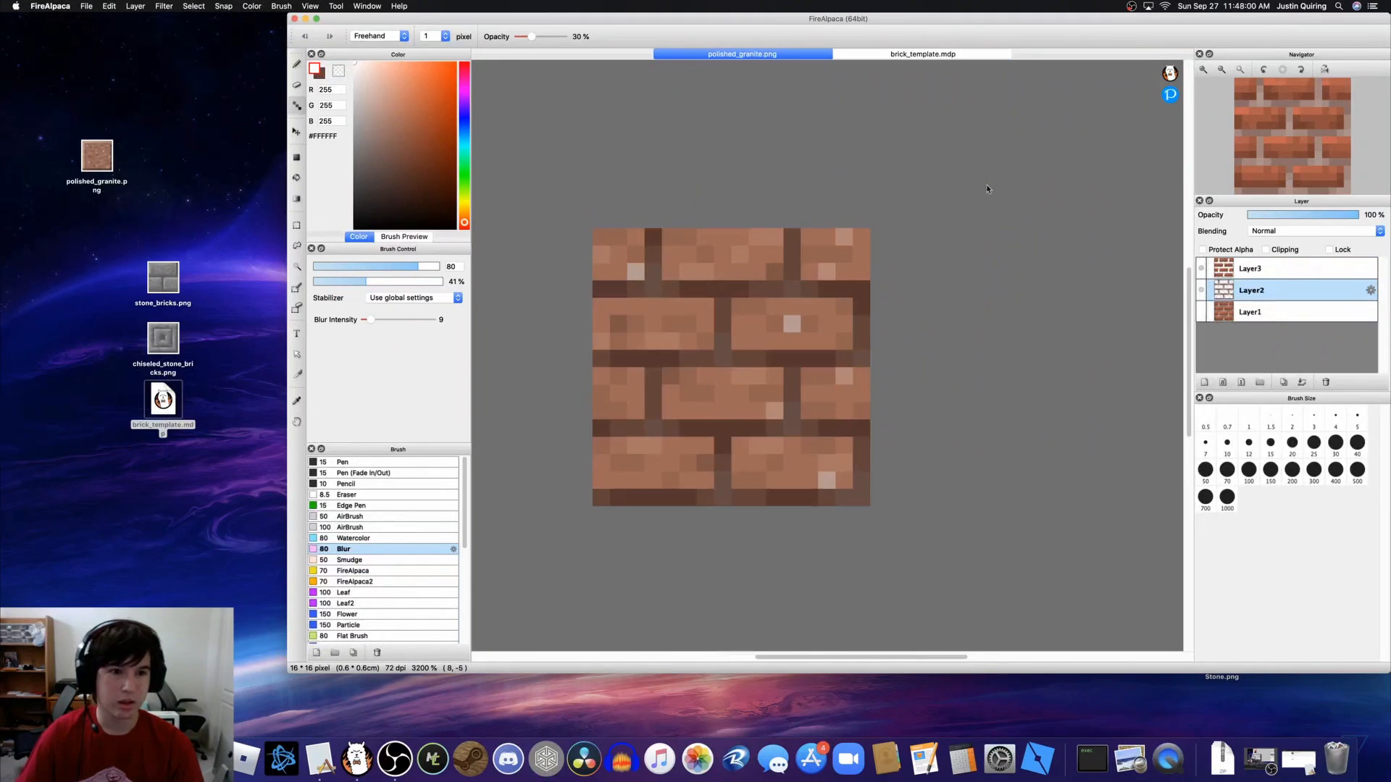
click(1206, 382)
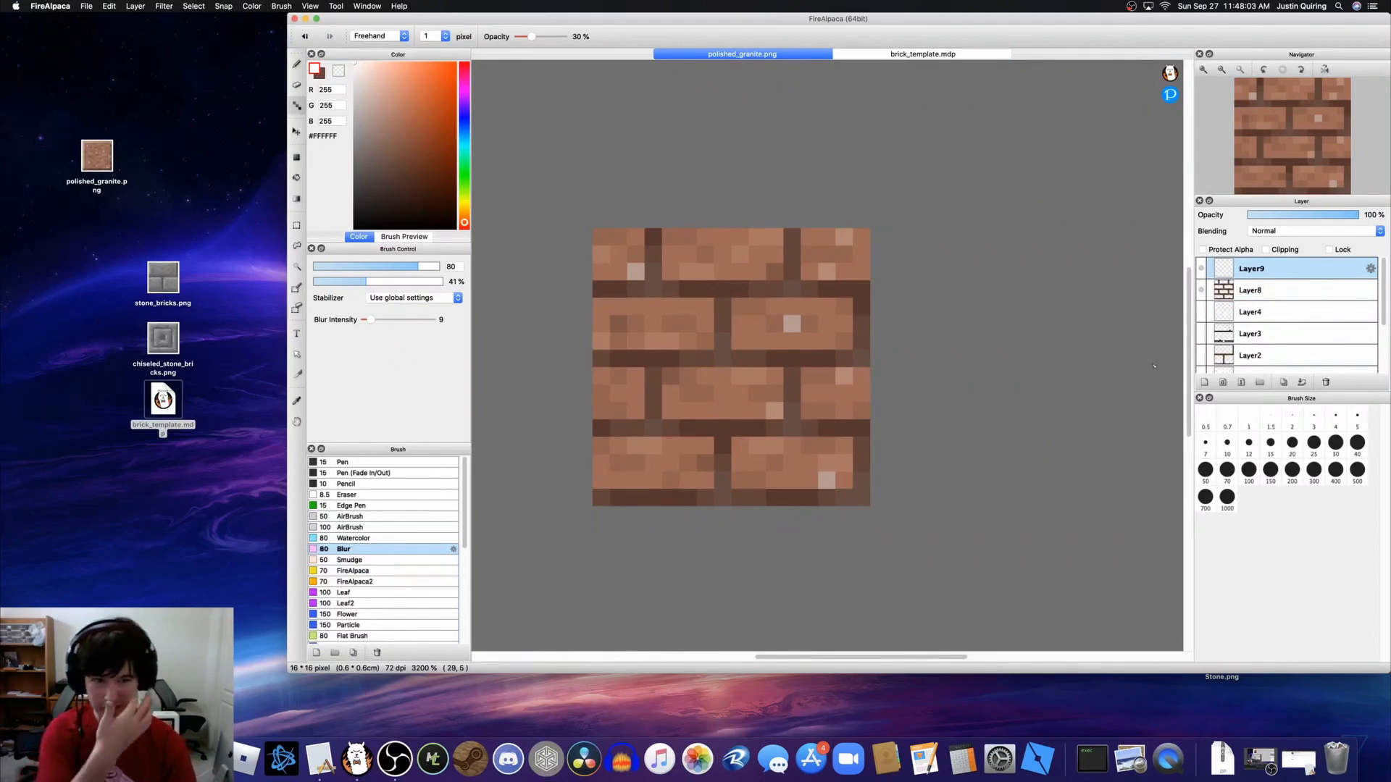
click(1206, 382)
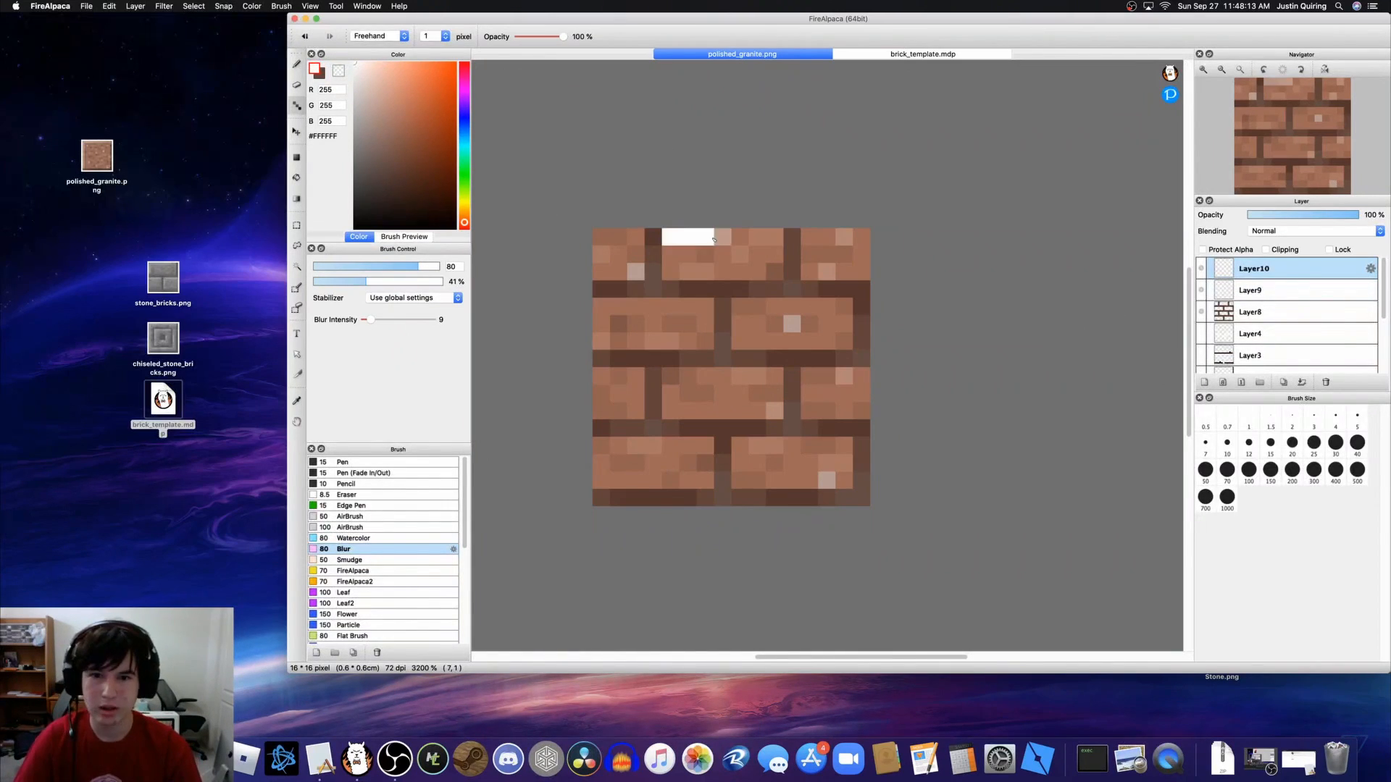
Step: Paint white highlight pixels along the bricks' top edges on Layer10 at 100% and 41% brush opacity, and lower the layer's opacity to 21%
drag(714, 239, 725, 239)
drag(809, 239, 840, 242)
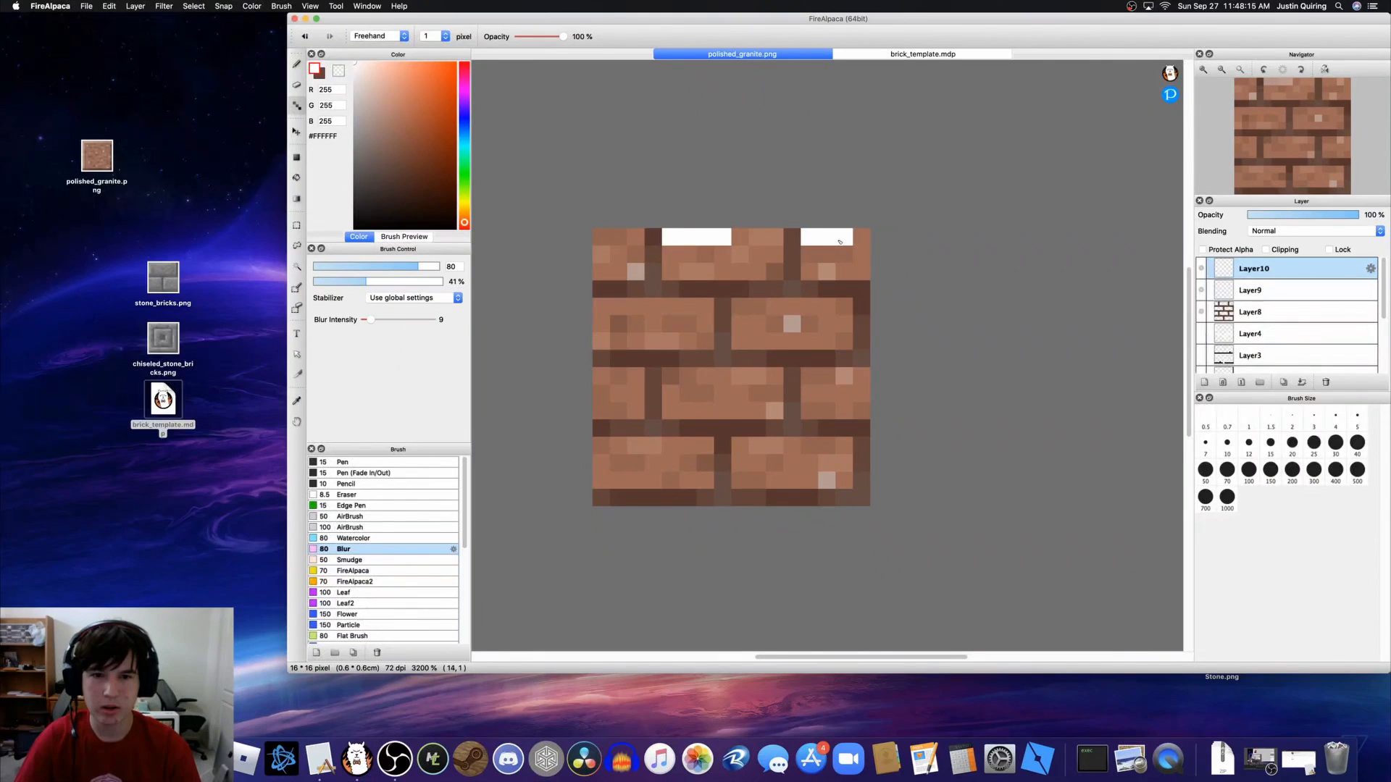
drag(600, 314, 618, 308)
drag(739, 308, 793, 308)
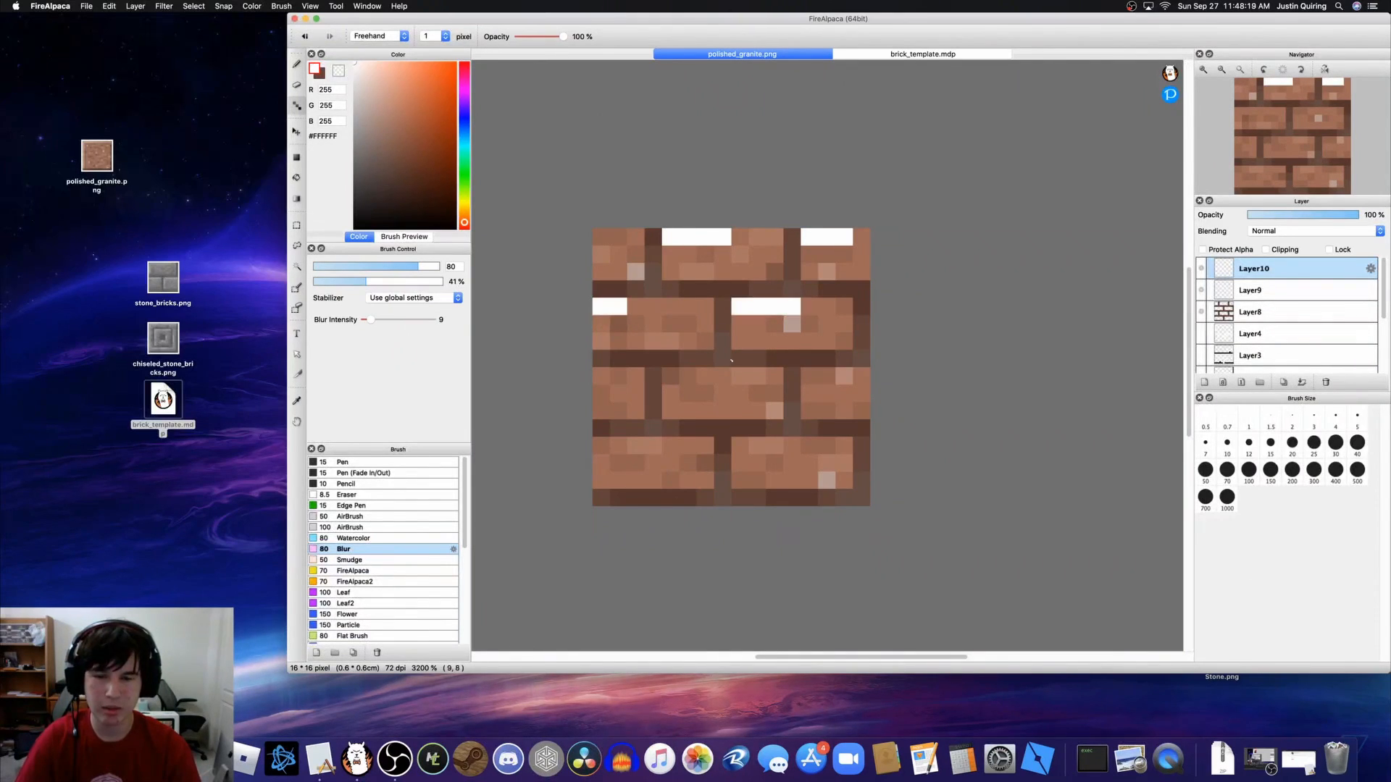
drag(670, 376, 689, 376)
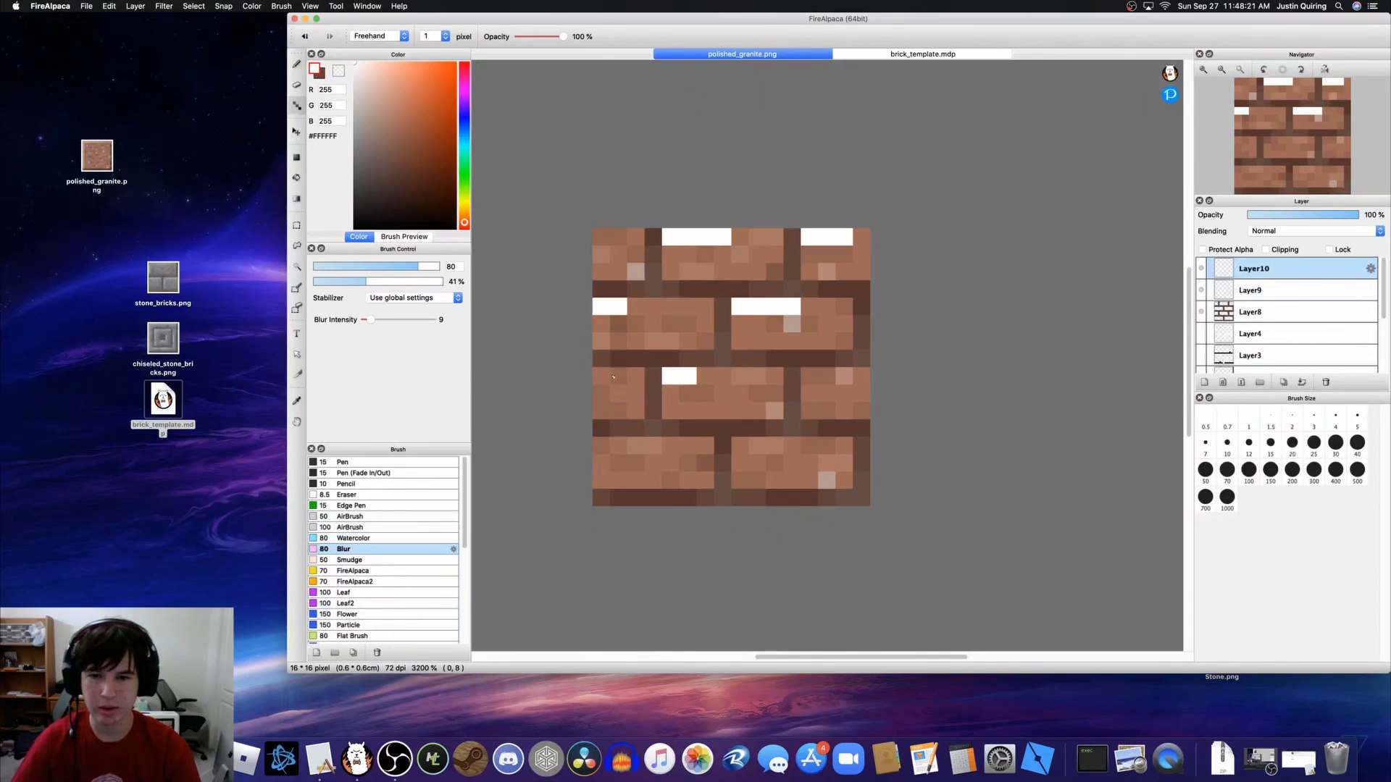
drag(809, 368, 847, 376)
drag(601, 446, 638, 445)
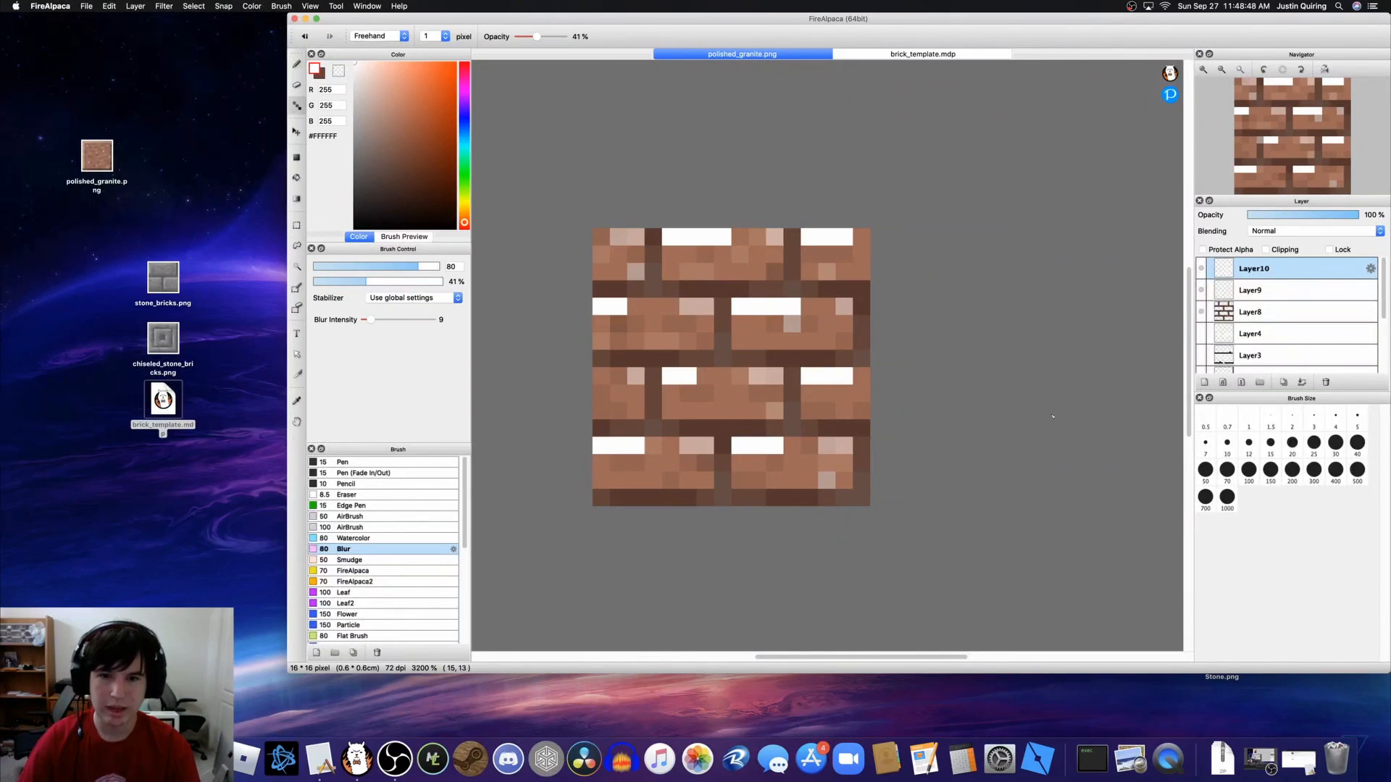
click(1270, 215)
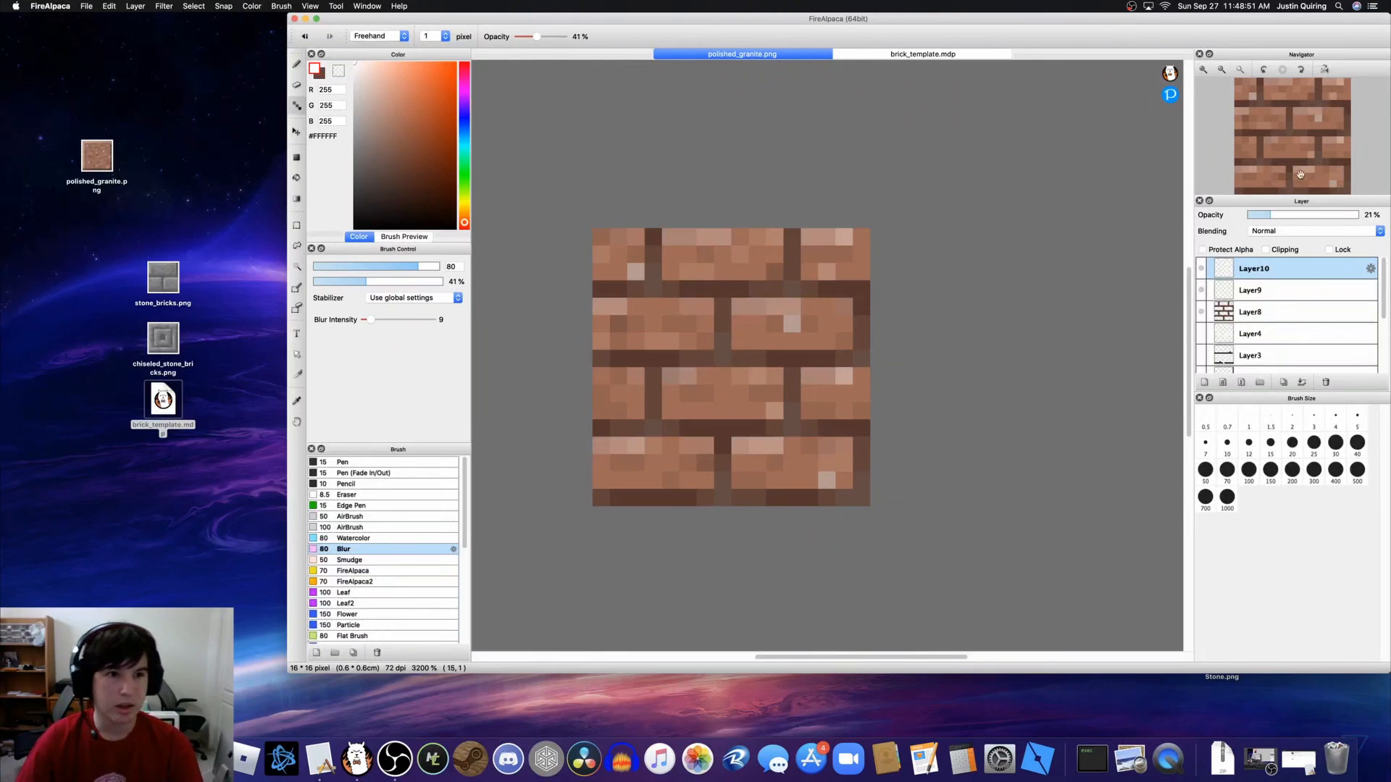
Step: On Layer9, paint black shadow pixels at 76% brush opacity along the lower parts and side edges of the bricks
click(1245, 289)
drag(383, 137, 353, 229)
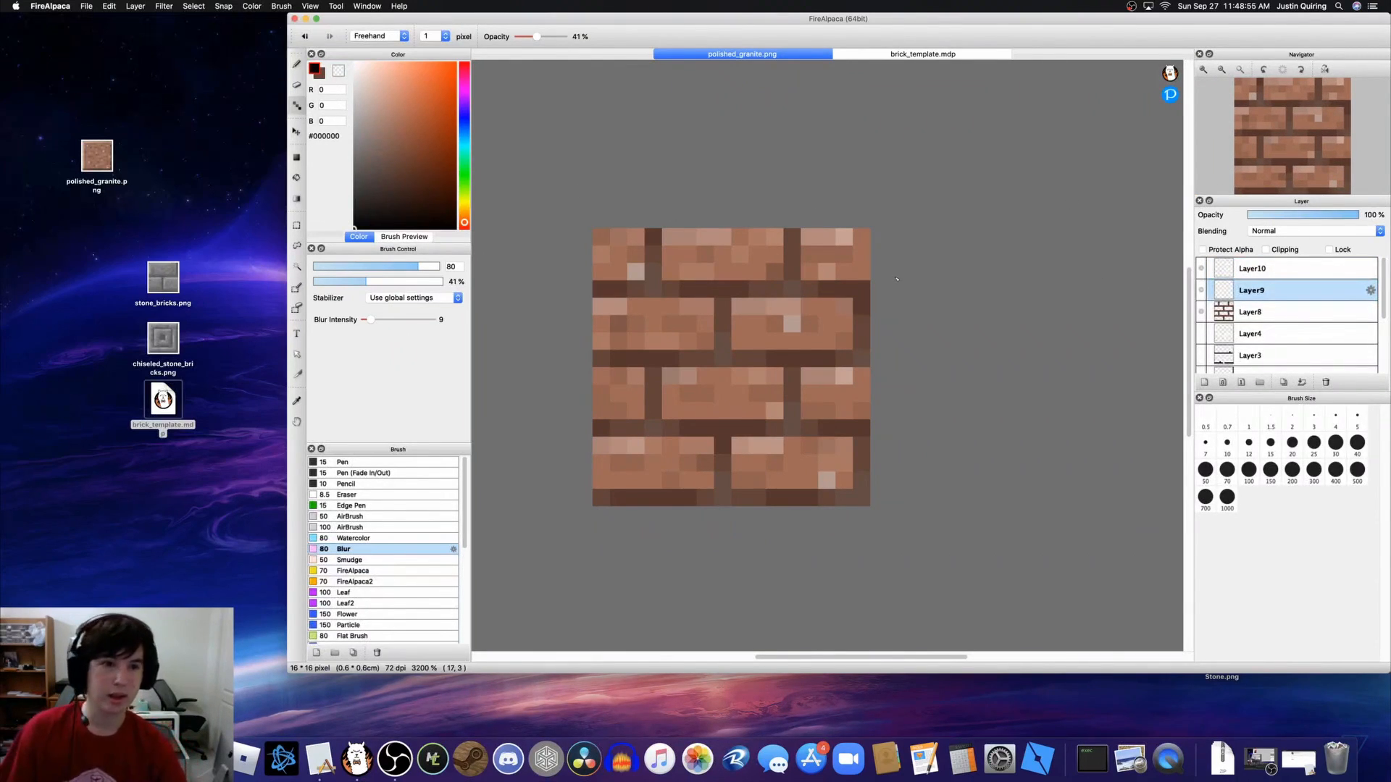
click(552, 36)
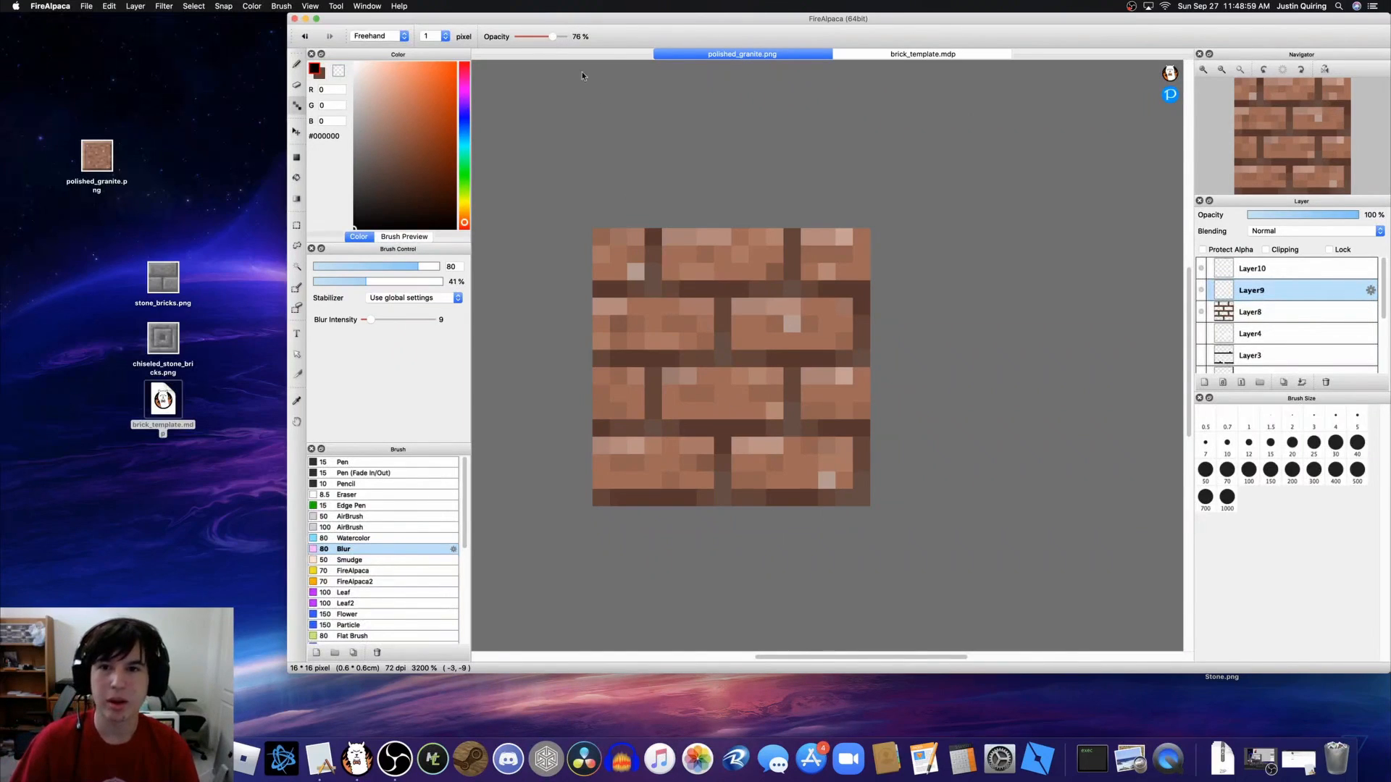
mouse_move(671, 254)
mouse_down()
mouse_move(711, 278)
mouse_move(773, 272)
mouse_move(616, 273)
mouse_up()
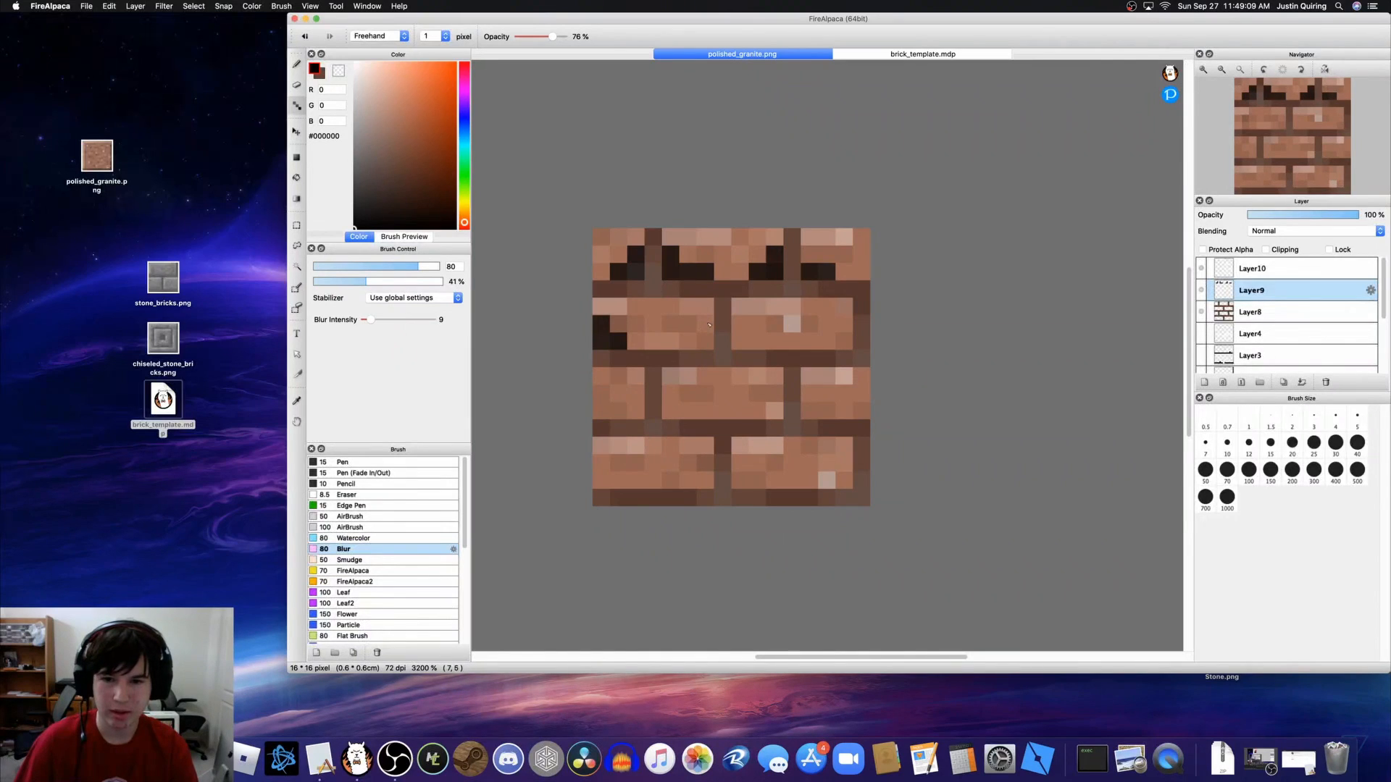
drag(706, 323, 688, 341)
drag(739, 324, 774, 341)
drag(844, 324, 826, 341)
drag(809, 393, 809, 411)
drag(774, 393, 740, 410)
drag(635, 393, 618, 411)
drag(601, 463, 687, 480)
click(846, 478)
Step: Lower the opacity of the shadow layer Layer9 to 16% and of the highlight layer Layer10 to 17%
drag(1260, 215, 1264, 215)
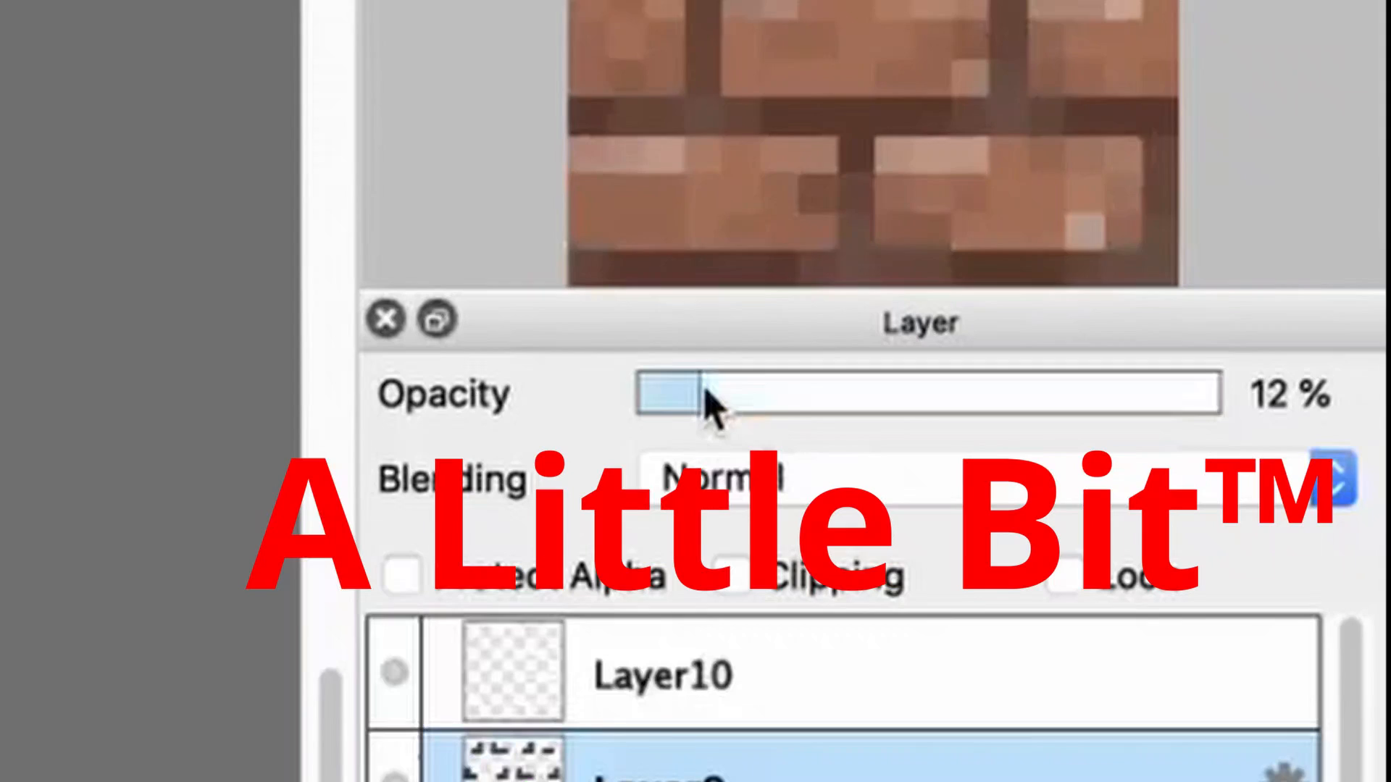
drag(730, 397, 738, 396)
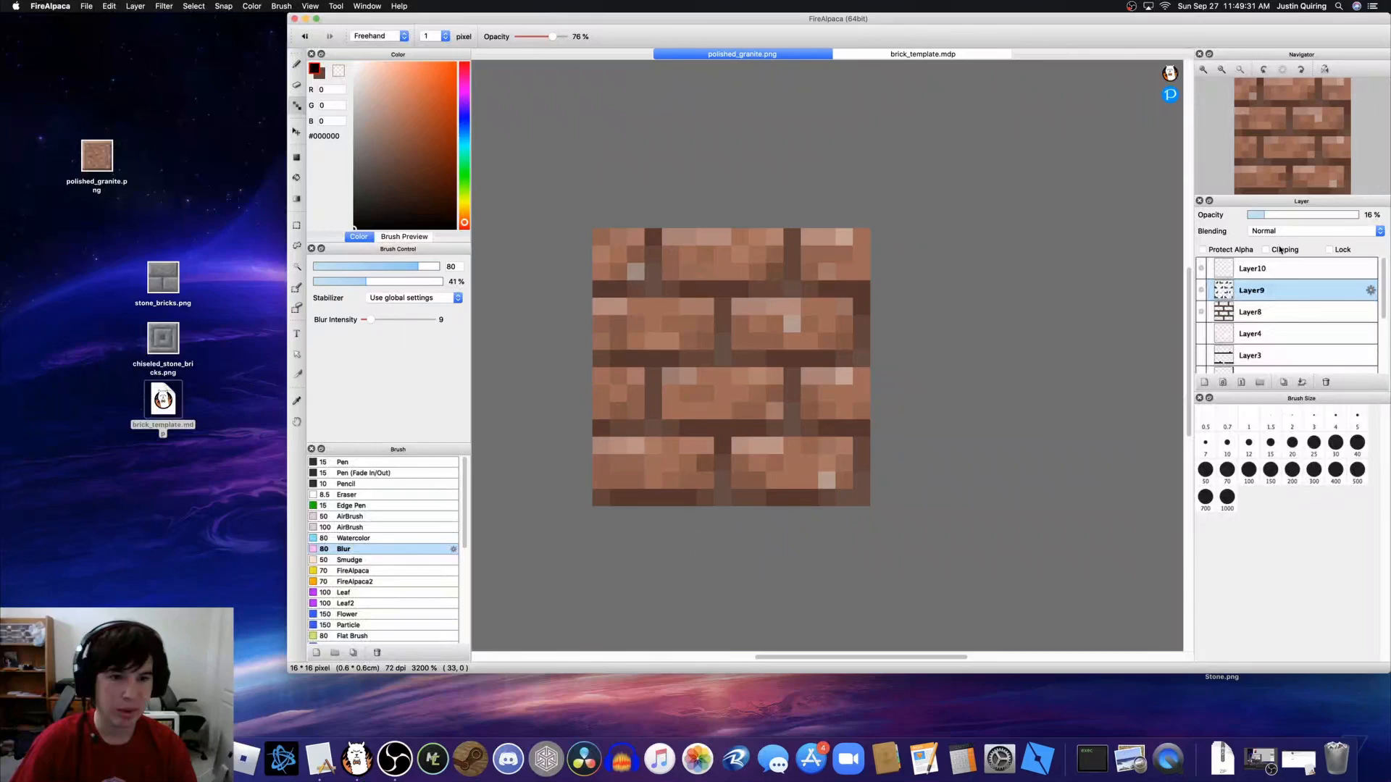
click(1267, 269)
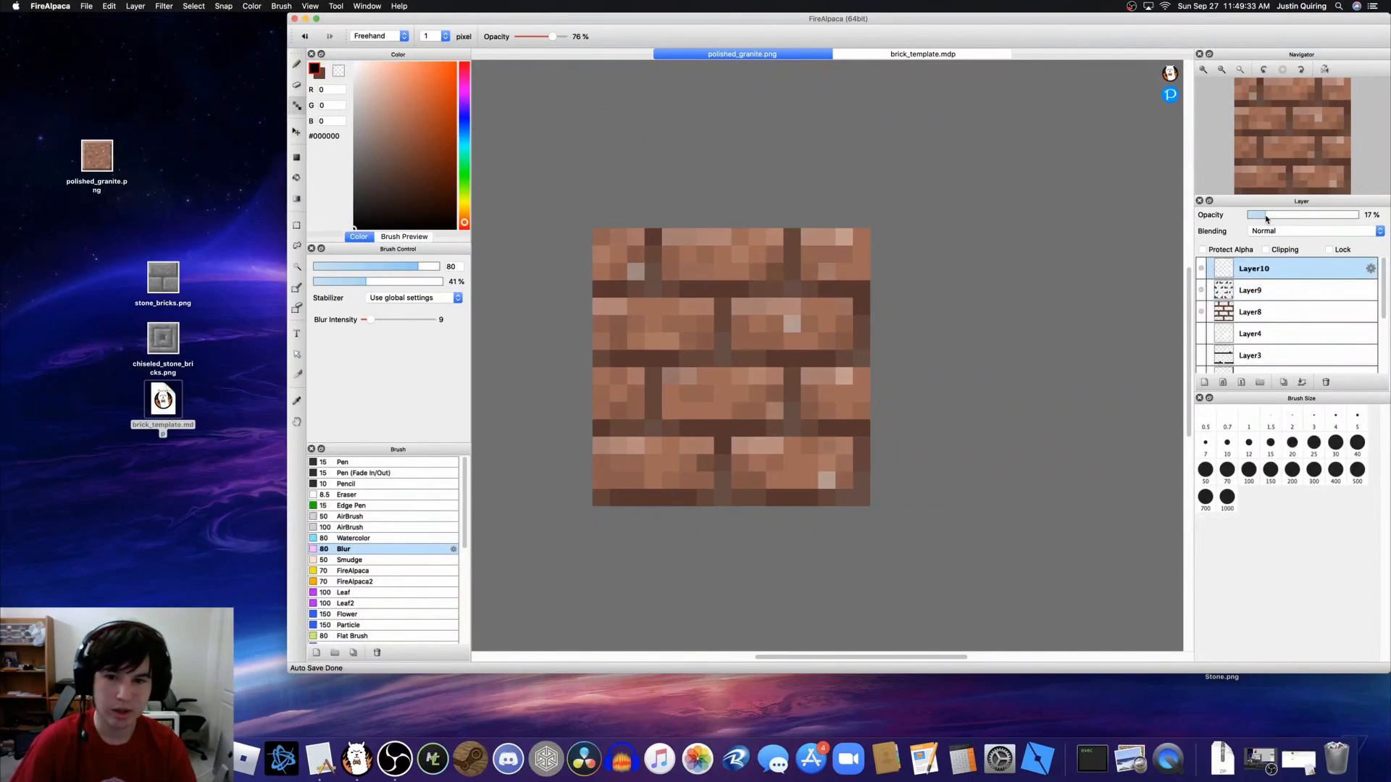
Step: Review the finished designs by switching layer visibility between plain granite, chiseled granite bricks, large granite bricks and small granite bricks
scroll(956, 297, down, 3)
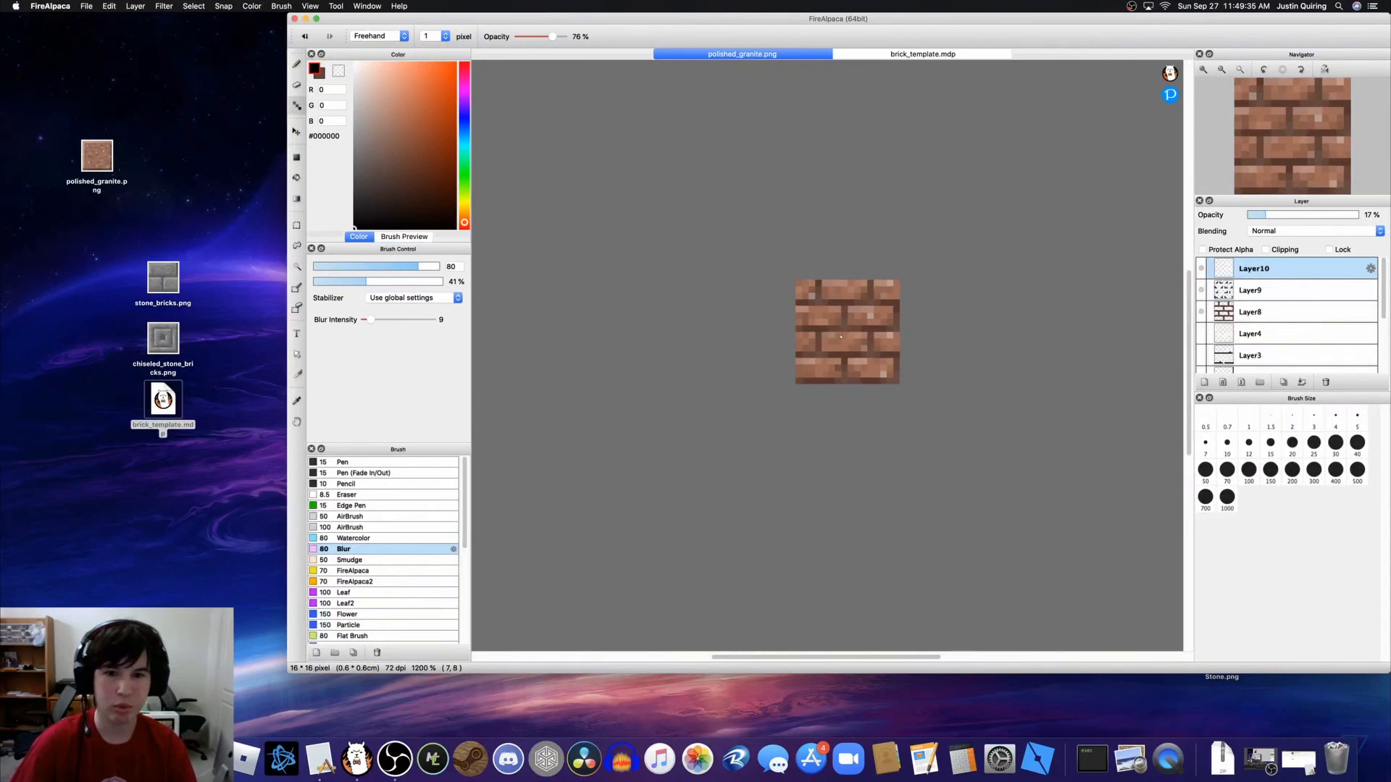
scroll(859, 332, up, 2)
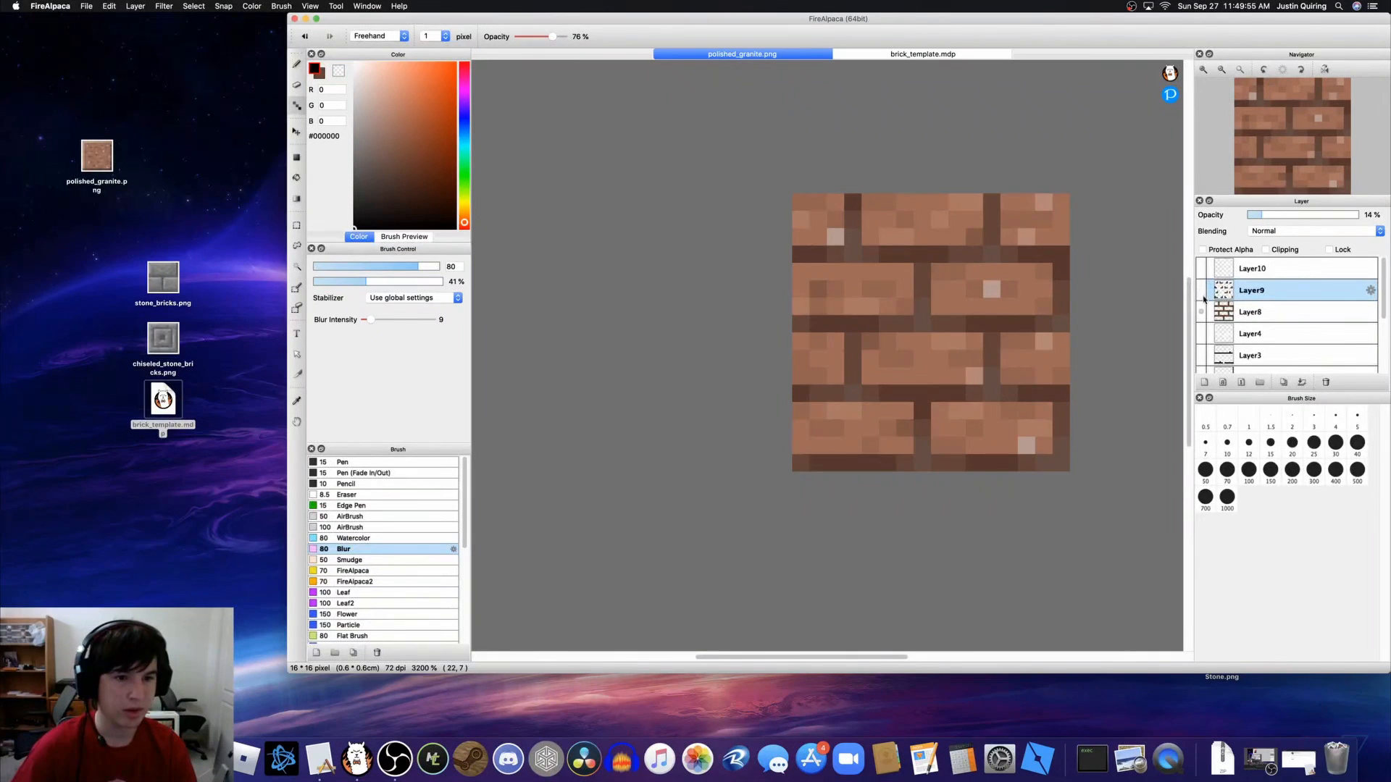
click(1205, 313)
scroll(1205, 321, down, 5)
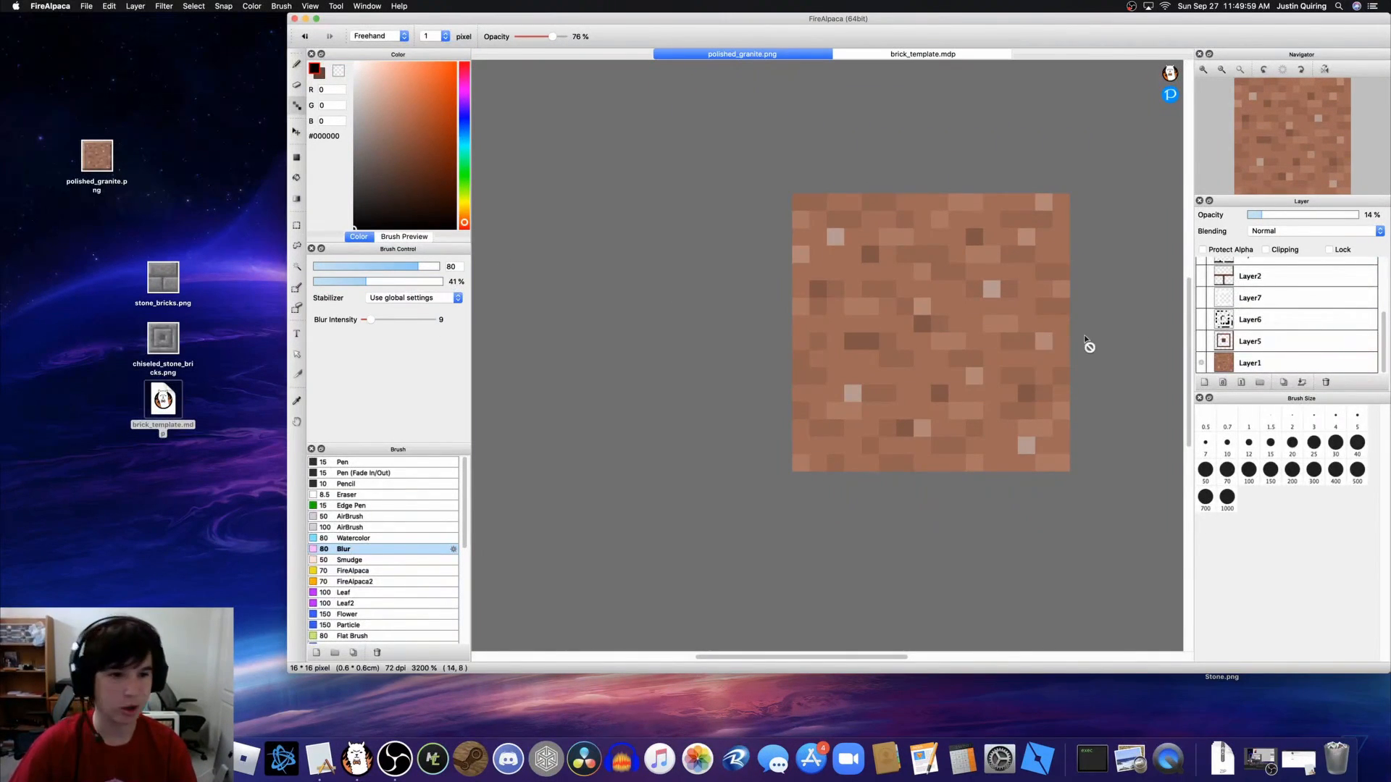
click(1203, 341)
click(1202, 319)
click(1201, 299)
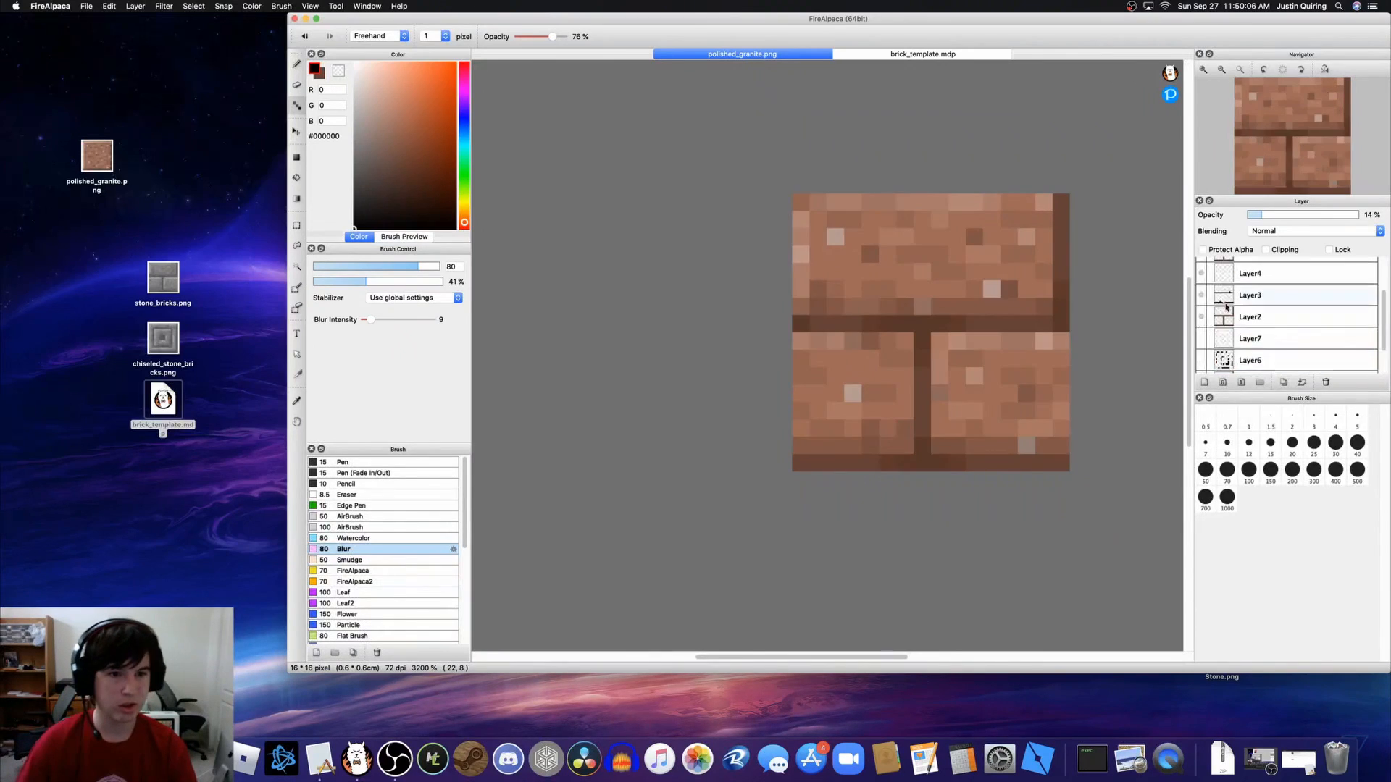
scroll(1203, 319, up, 3)
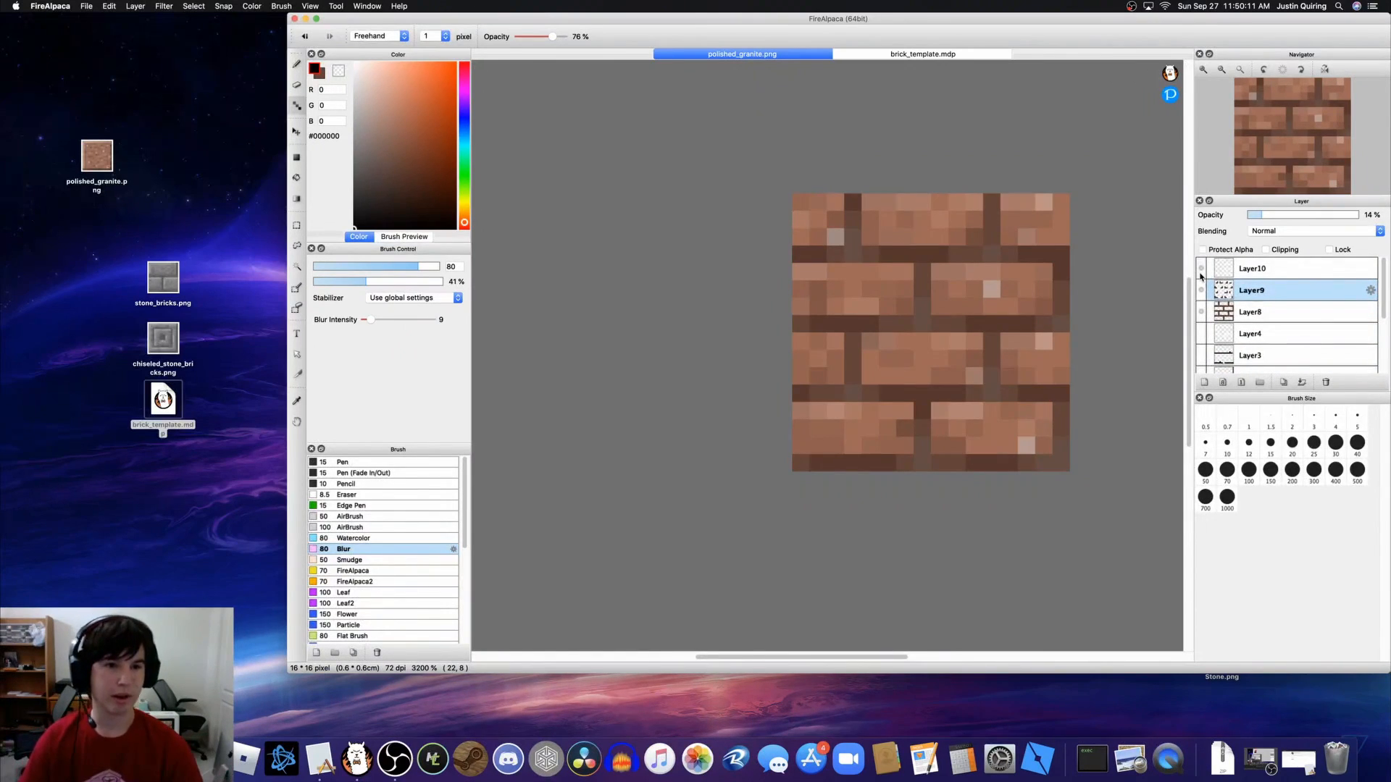